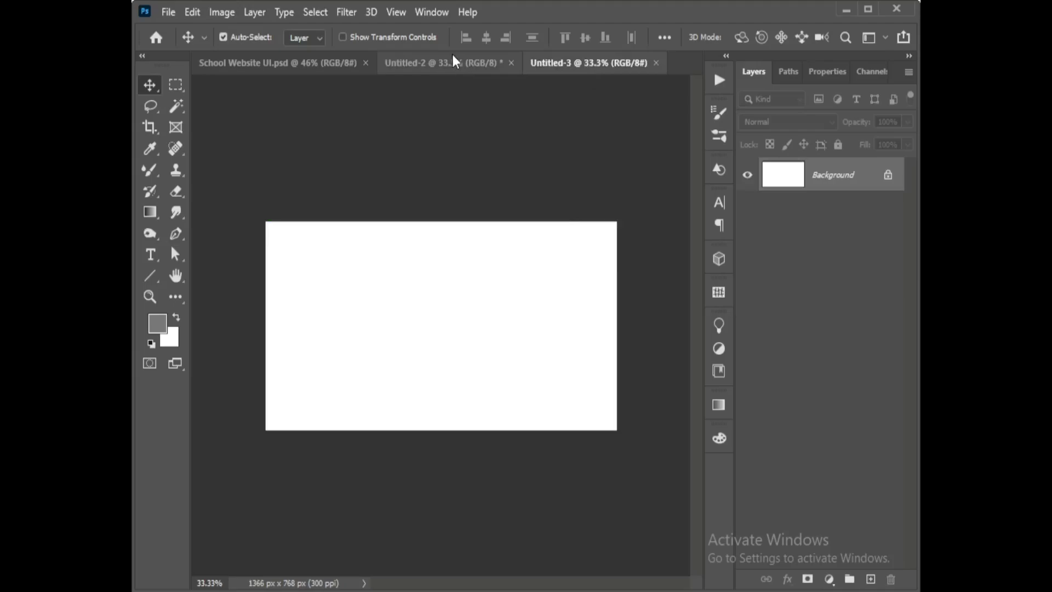
# - Copy the classroom photo from Untitled-2 into Untitled-3 and scale it to cover the whole canvas
pyautogui.click(453, 63)
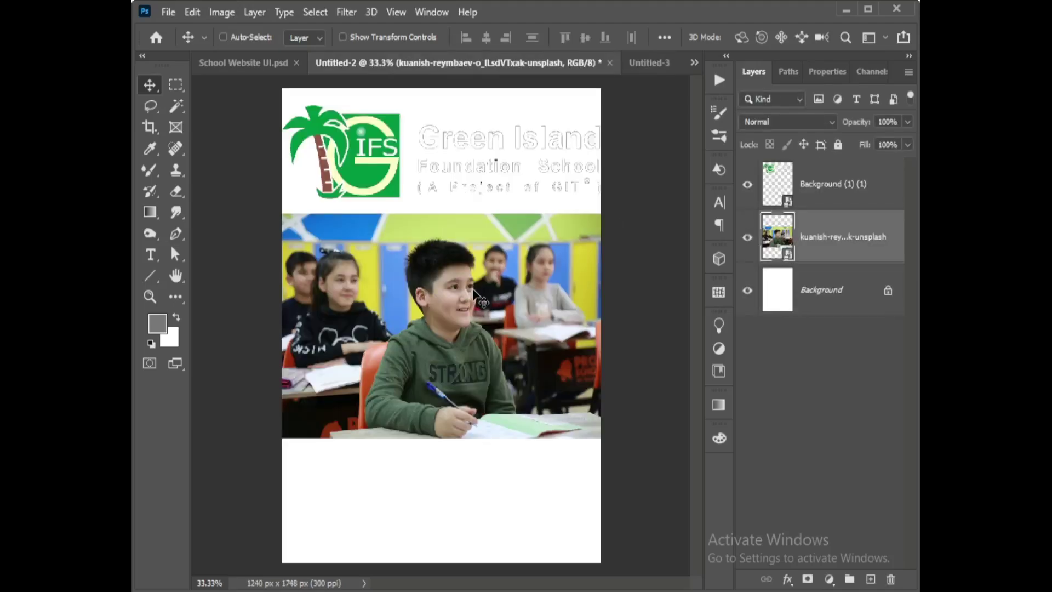
pyautogui.press('ctrl')
pyautogui.moveTo(657, 123); pyautogui.dragTo(508, 241)
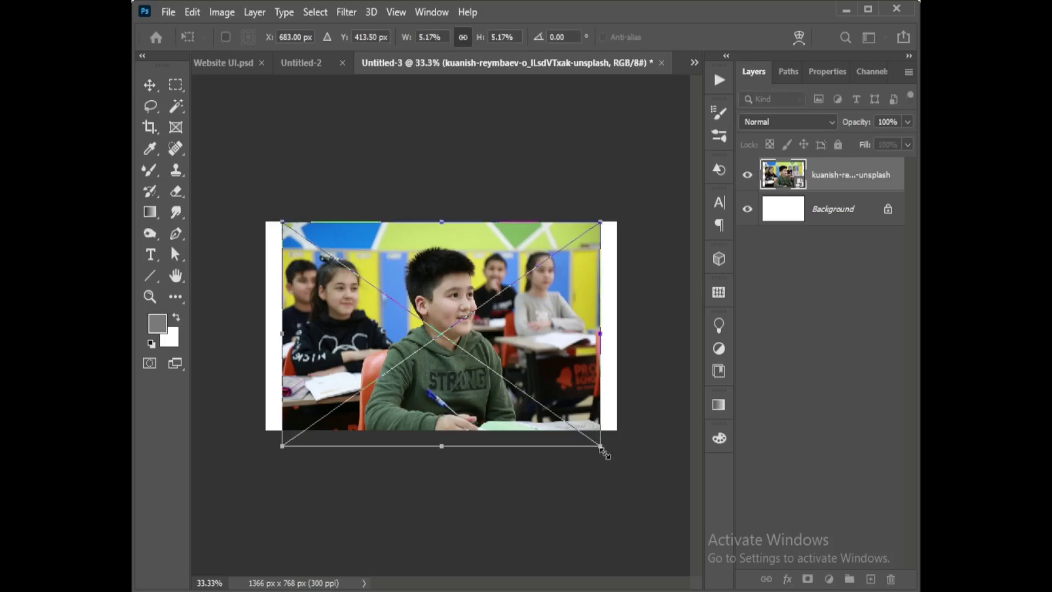
pyautogui.moveTo(601, 451); pyautogui.dragTo(627, 455)
pyautogui.press('Return')
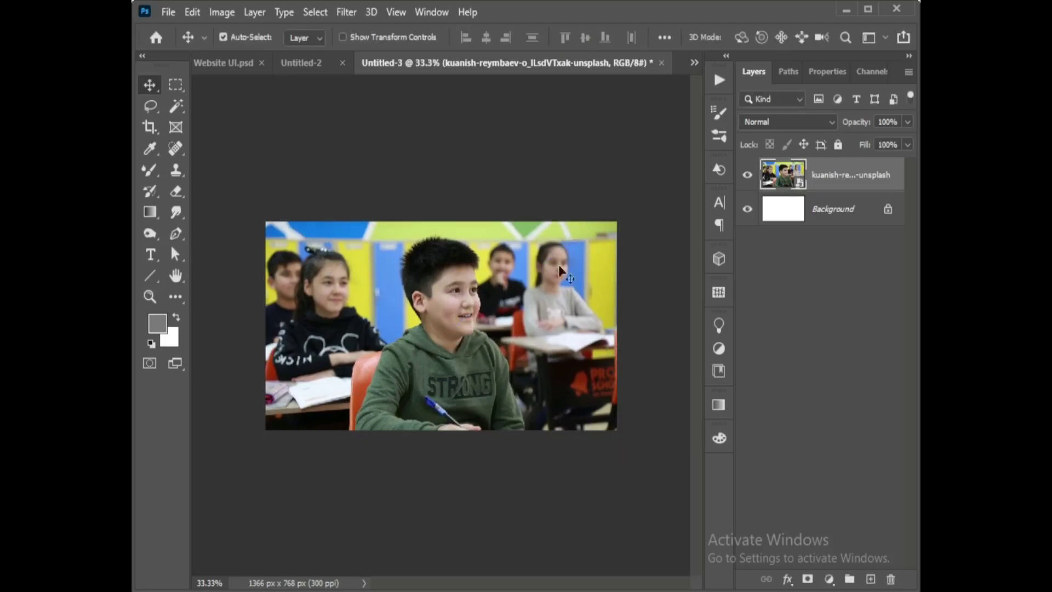
# - Add a black (000000) Solid Color fill layer above the classroom photo and set its opacity to 50%
pyautogui.click(829, 579)
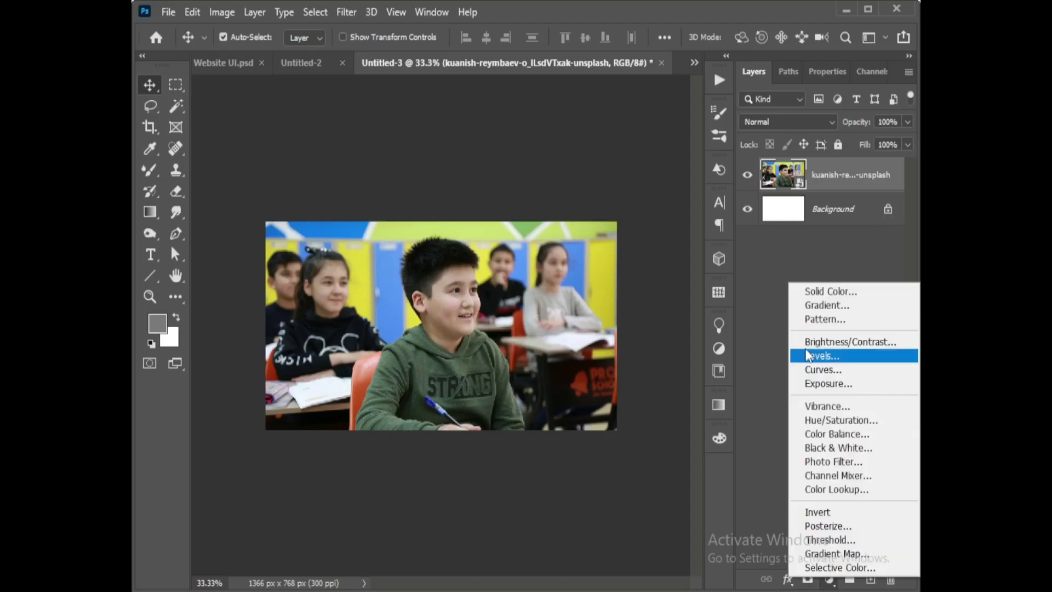
pyautogui.click(834, 294)
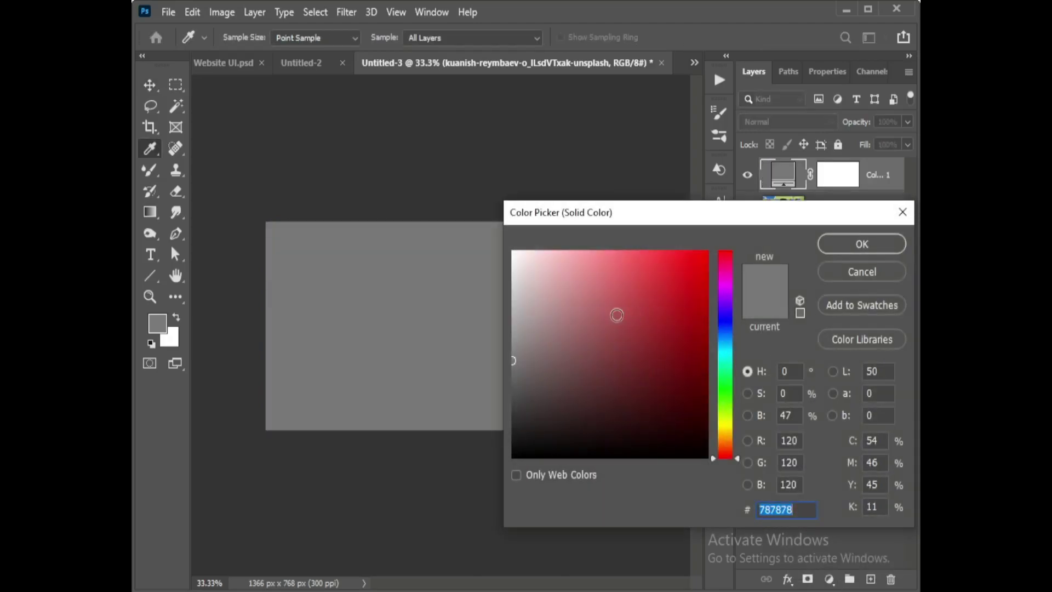
pyautogui.moveTo(525, 323); pyautogui.dragTo(512, 458)
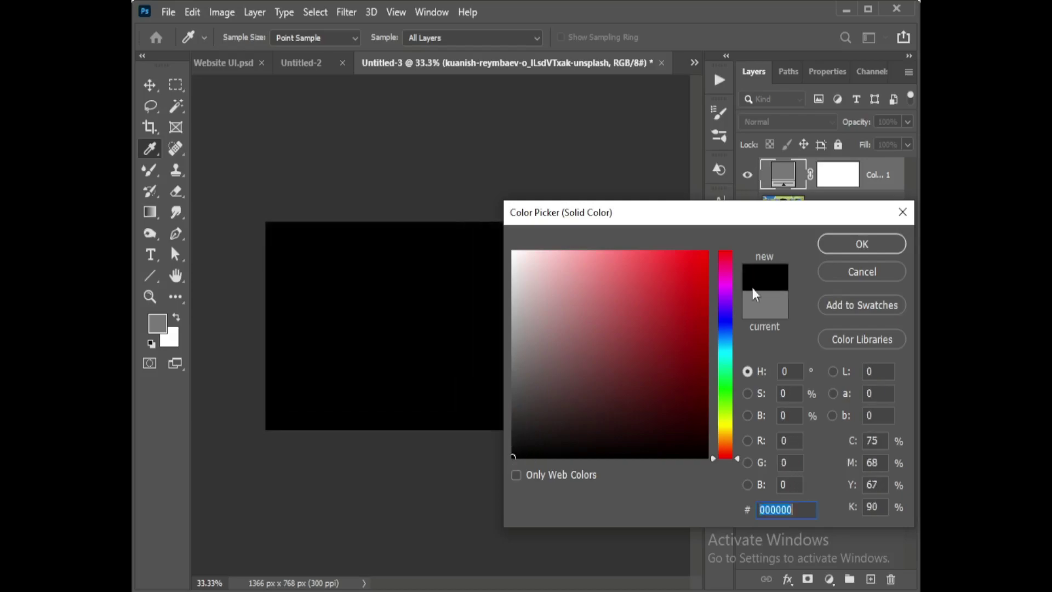
pyautogui.click(841, 241)
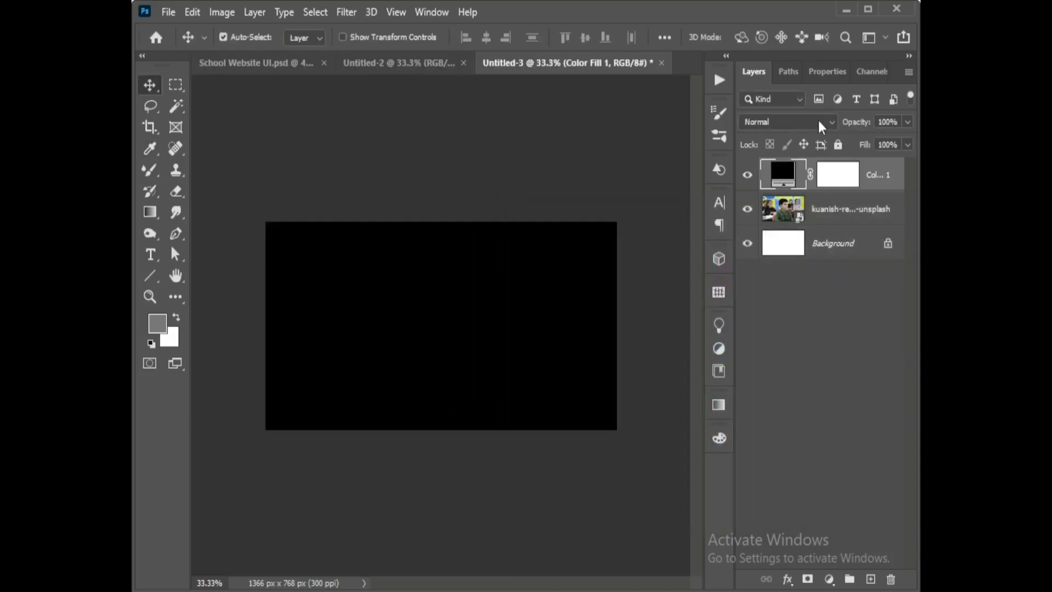
pyautogui.click(895, 122)
pyautogui.write('50')
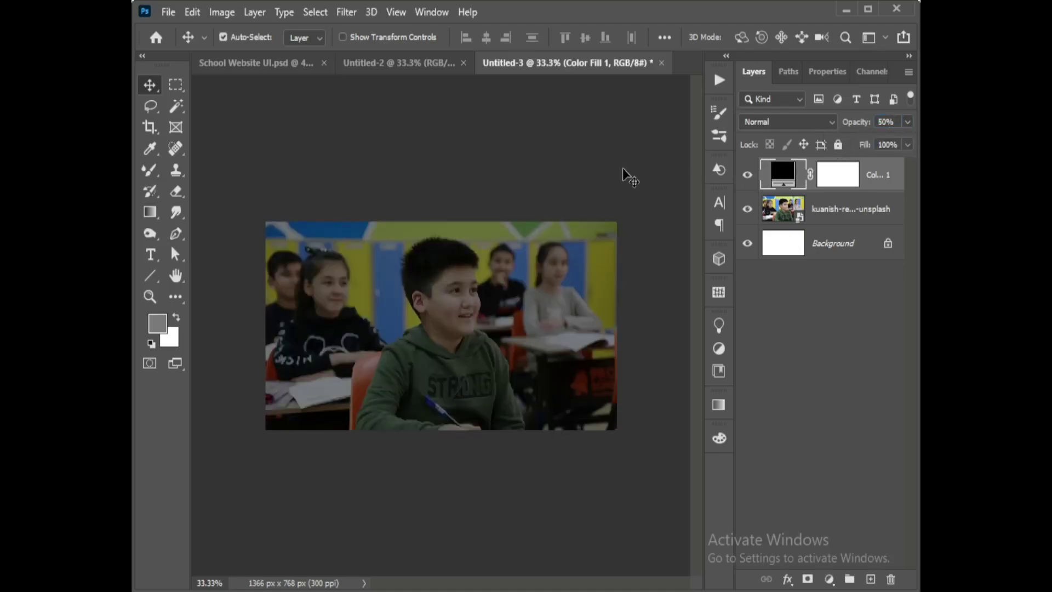
pyautogui.click(631, 171)
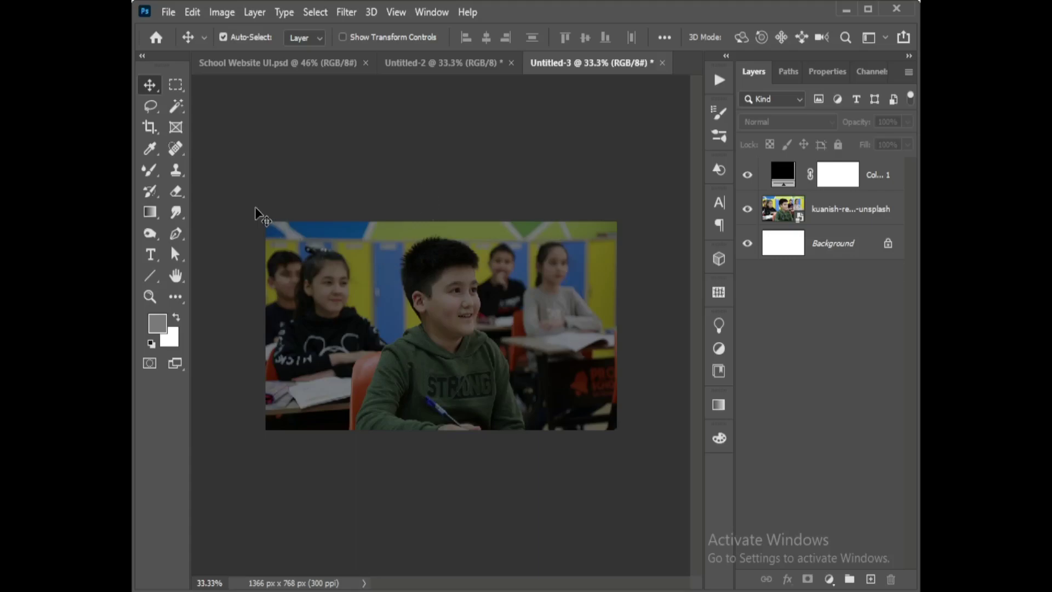
# - Copy the Green Island logo from Untitled-2 into Untitled-3 and scale it down to about 12.3%
pyautogui.click(456, 60)
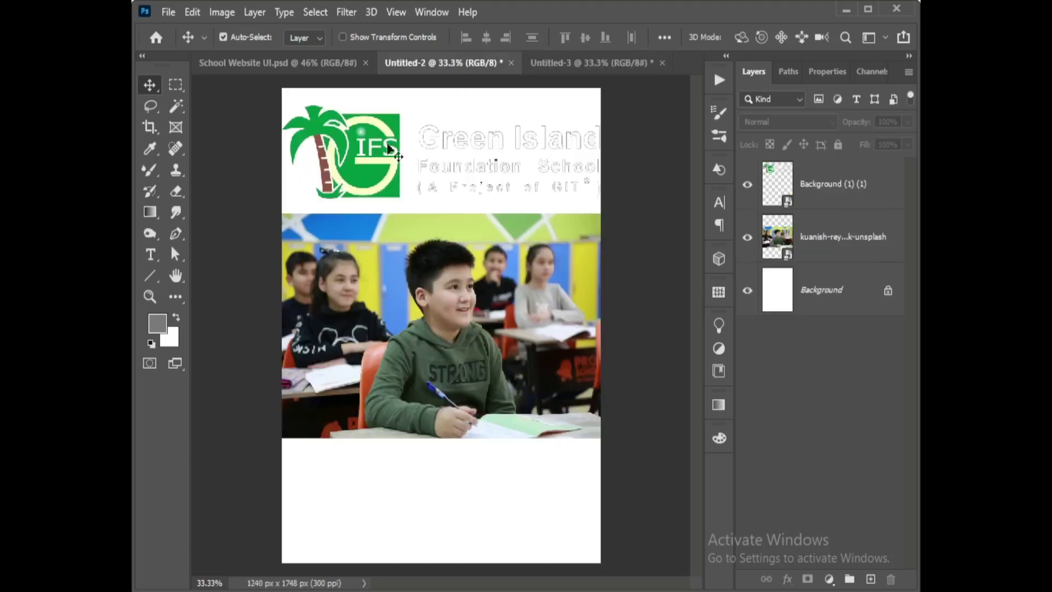
pyautogui.click(626, 60)
pyautogui.moveTo(496, 252); pyautogui.dragTo(498, 252)
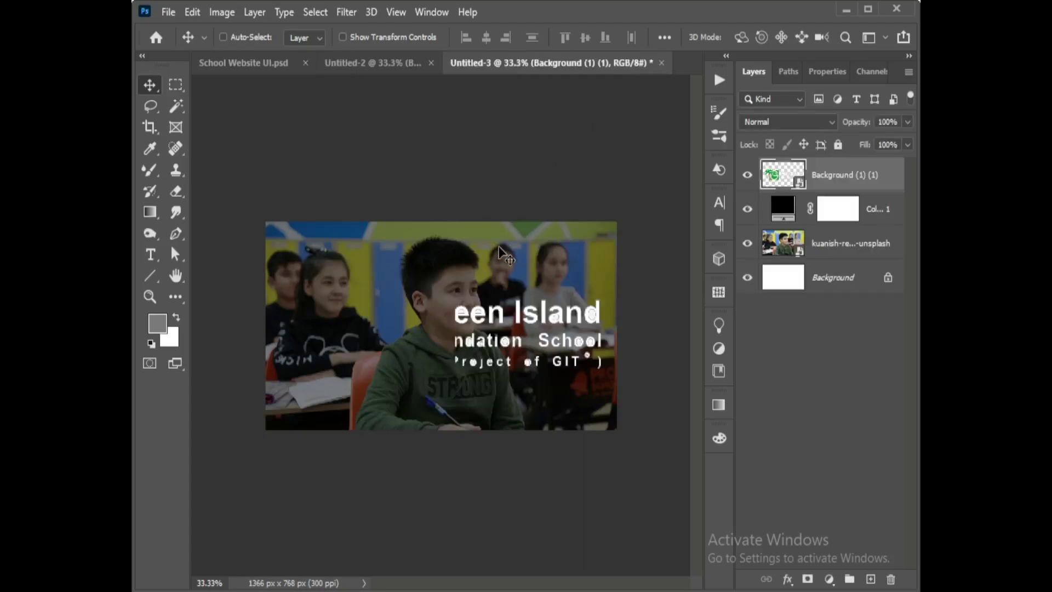
pyautogui.moveTo(362, 345); pyautogui.dragTo(355, 313)
pyautogui.hotkey('ctrl', 't')
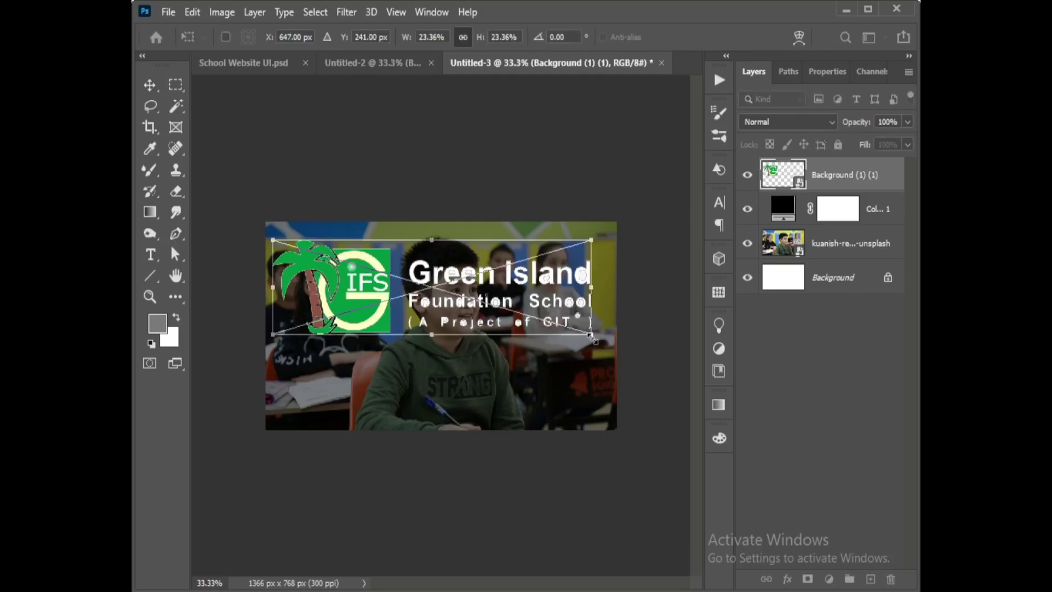
pyautogui.moveTo(594, 335); pyautogui.dragTo(443, 280)
pyautogui.press('Return')
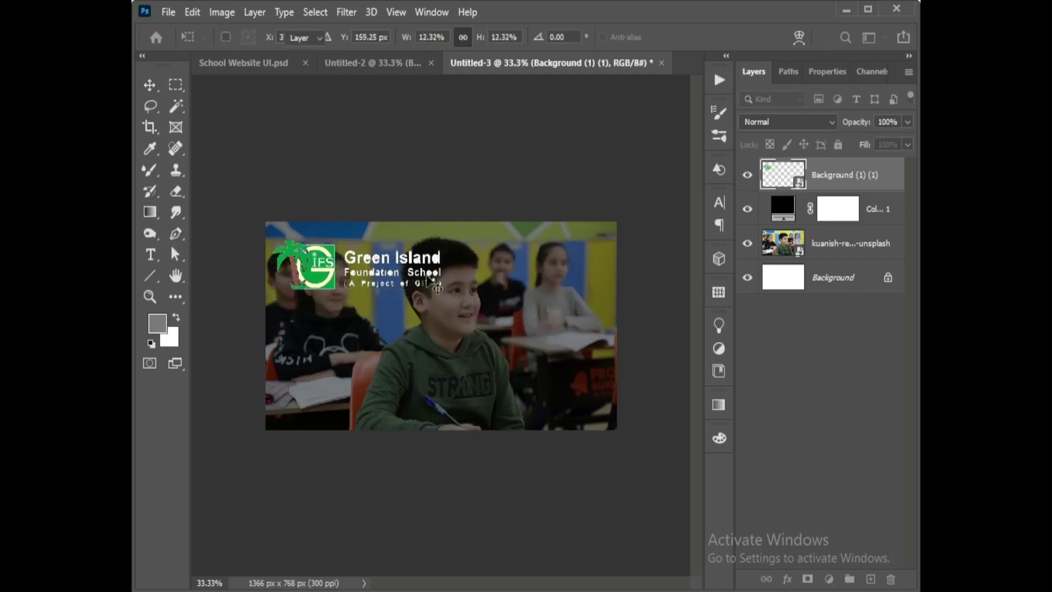
# - Scale the Green Island logo down further to about 9% and place it near the canvas's upper-left corner
pyautogui.moveTo(325, 272); pyautogui.dragTo(334, 268)
pyautogui.hotkey('ctrl', 't')
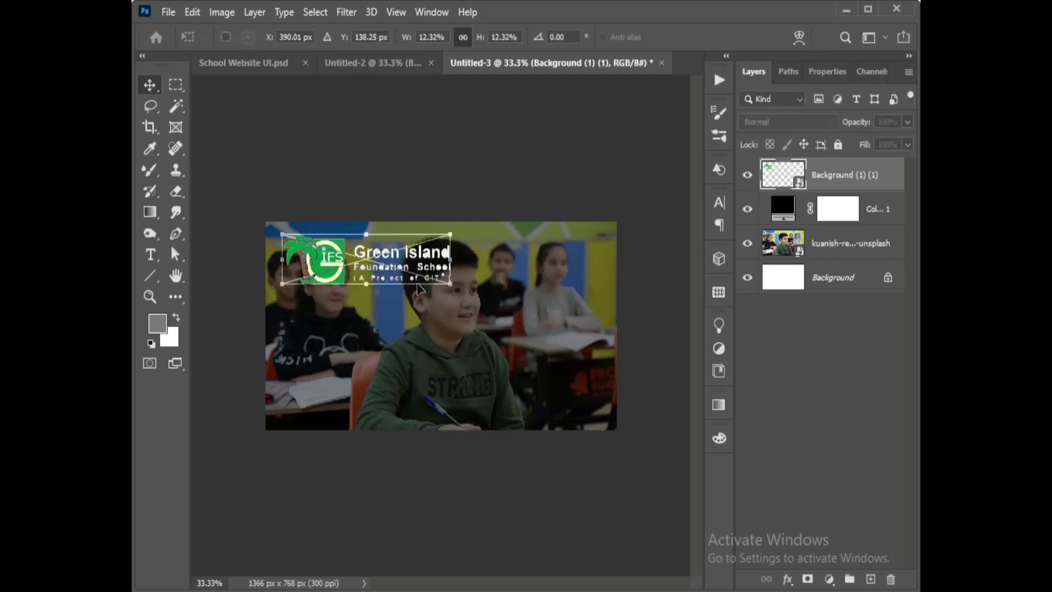
pyautogui.moveTo(450, 286); pyautogui.dragTo(404, 269)
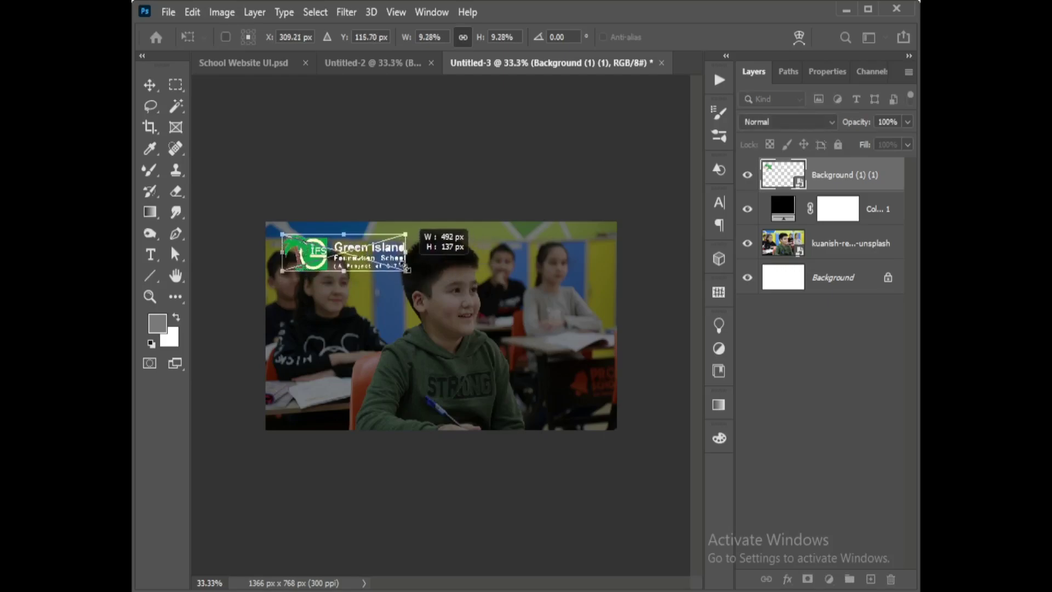
pyautogui.press('Return')
pyautogui.moveTo(308, 249); pyautogui.dragTo(308, 244)
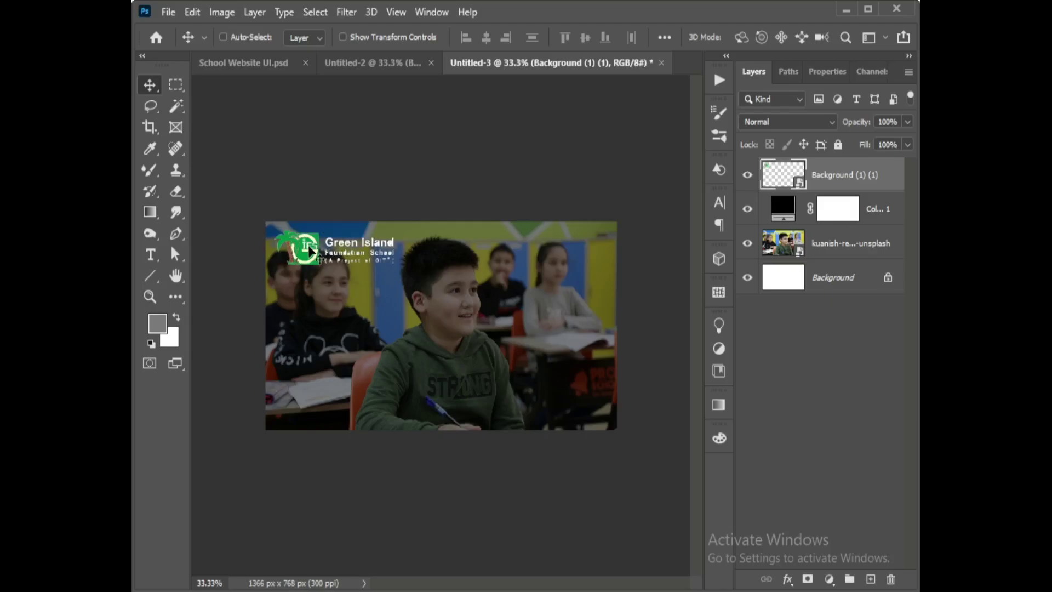
pyautogui.hotkey('ctrl', 't')
pyautogui.moveTo(398, 268); pyautogui.dragTo(392, 266)
pyautogui.press('Return')
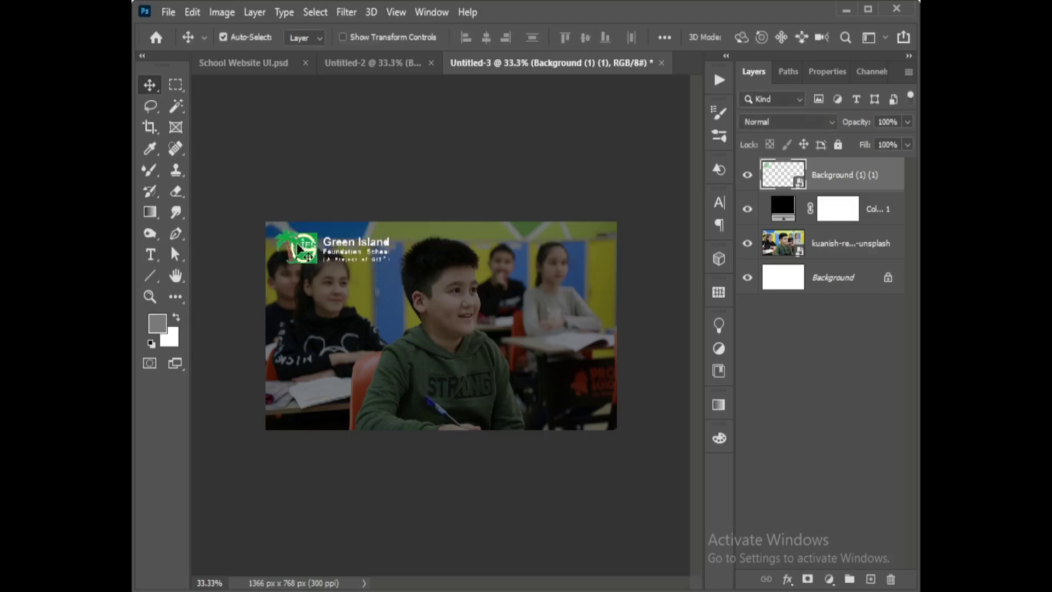
# - Fine-tune the logo's position near the canvas's upper-left corner with small nudges, then deselect it
pyautogui.moveTo(307, 243); pyautogui.dragTo(315, 243)
pyautogui.press('Left')
pyautogui.press('Left')
pyautogui.press('Left')
pyautogui.press('Left')
pyautogui.press('Left')
pyautogui.press('Left')
pyautogui.press('Left')
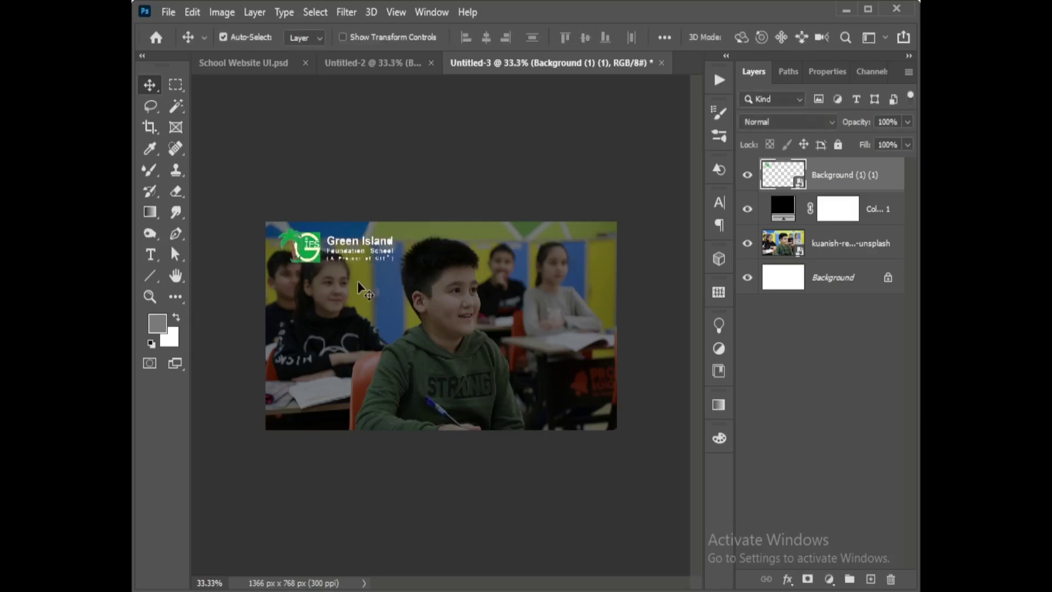
pyautogui.press('Down')
pyautogui.press('Left')
pyautogui.press('Left')
pyautogui.press('Left')
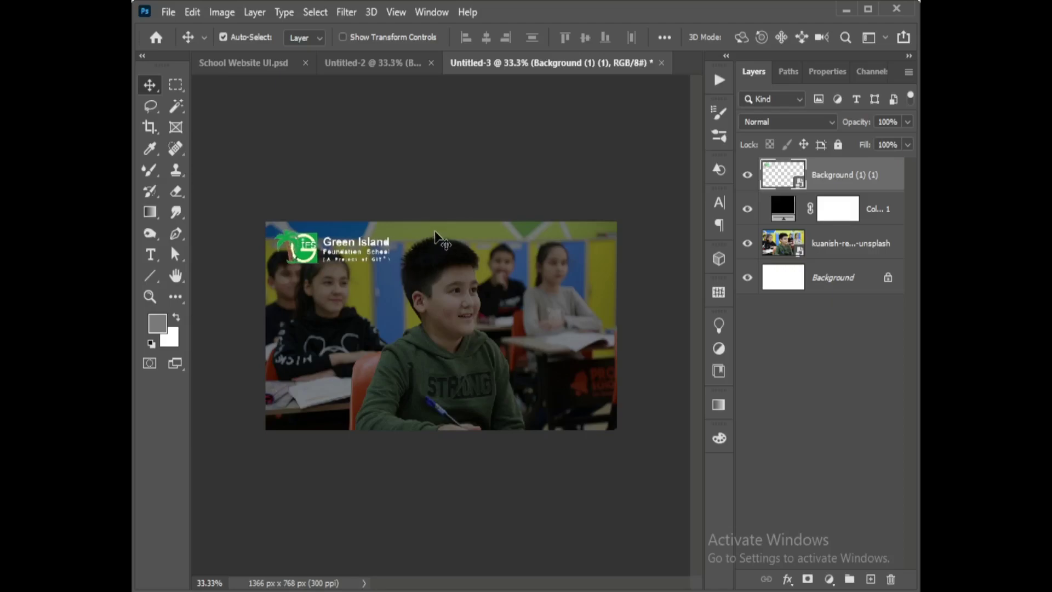
pyautogui.click(463, 151)
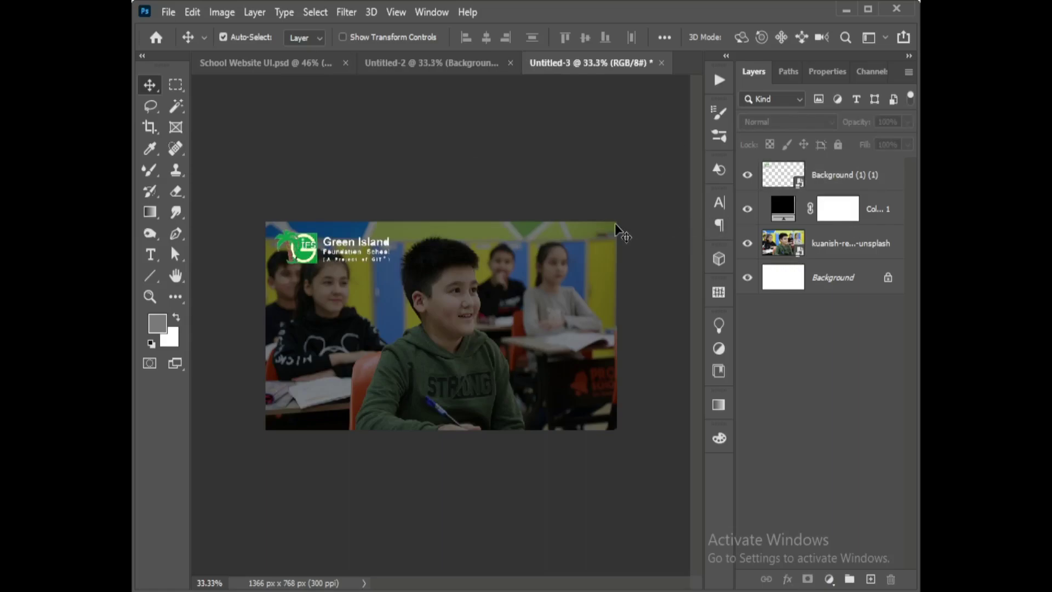
# - Add the text HOME in Poppins Light at 8.62 pt along the canvas's upper edge and fill it with white
pyautogui.press('t')
pyautogui.click(476, 246)
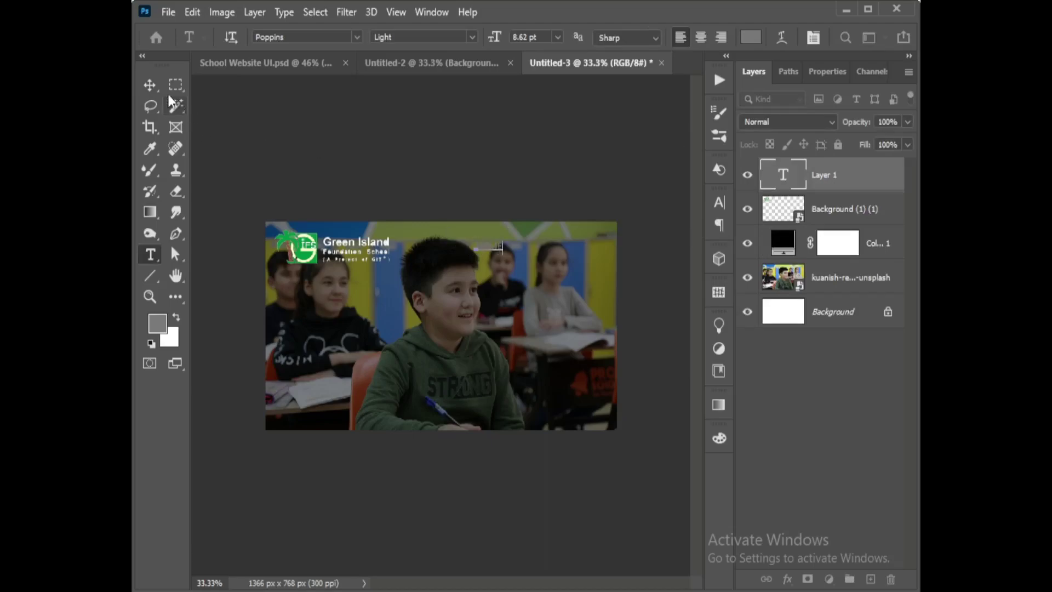
pyautogui.click(146, 82)
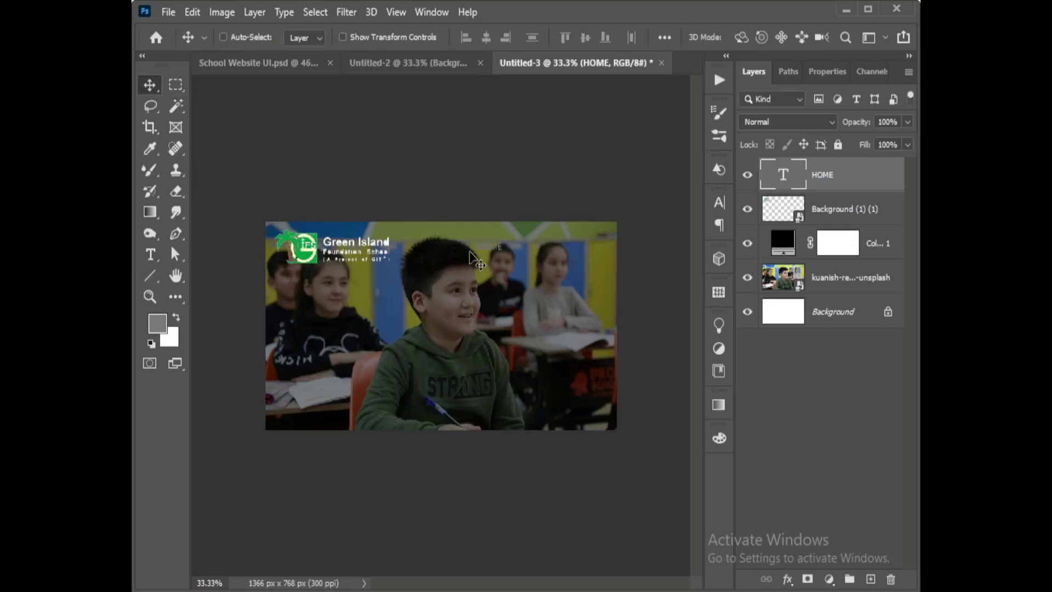
pyautogui.hotkey('ctrl', 'BackSpace')
# - Duplicate the HOME text directly to its right and change the copy to CAMPUSES
pyautogui.moveTo(488, 250); pyautogui.dragTo(514, 251)
pyautogui.doubleClick(514, 251)
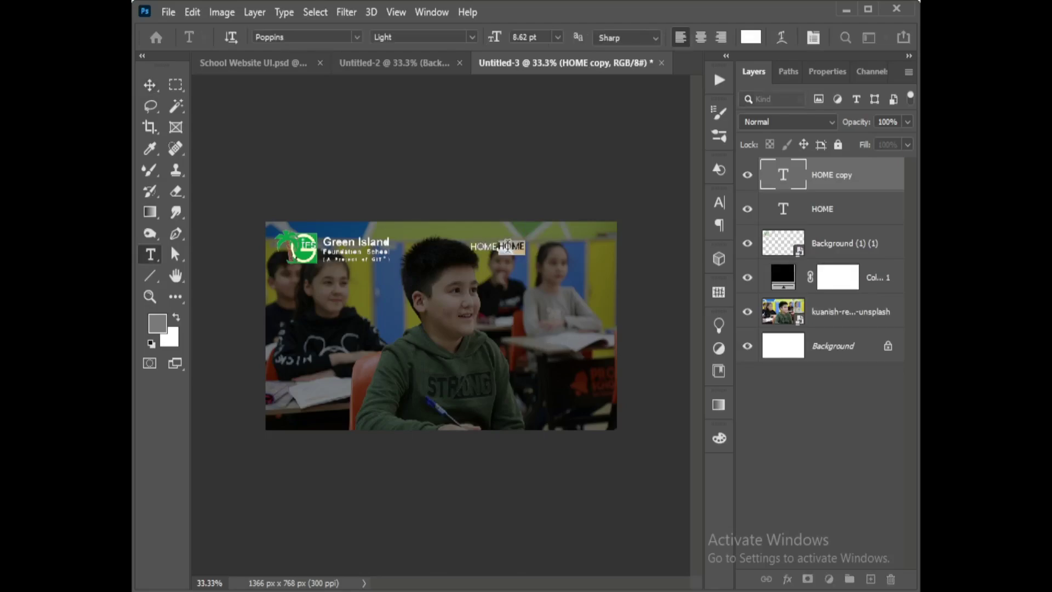
pyautogui.write('CAMPUSES')
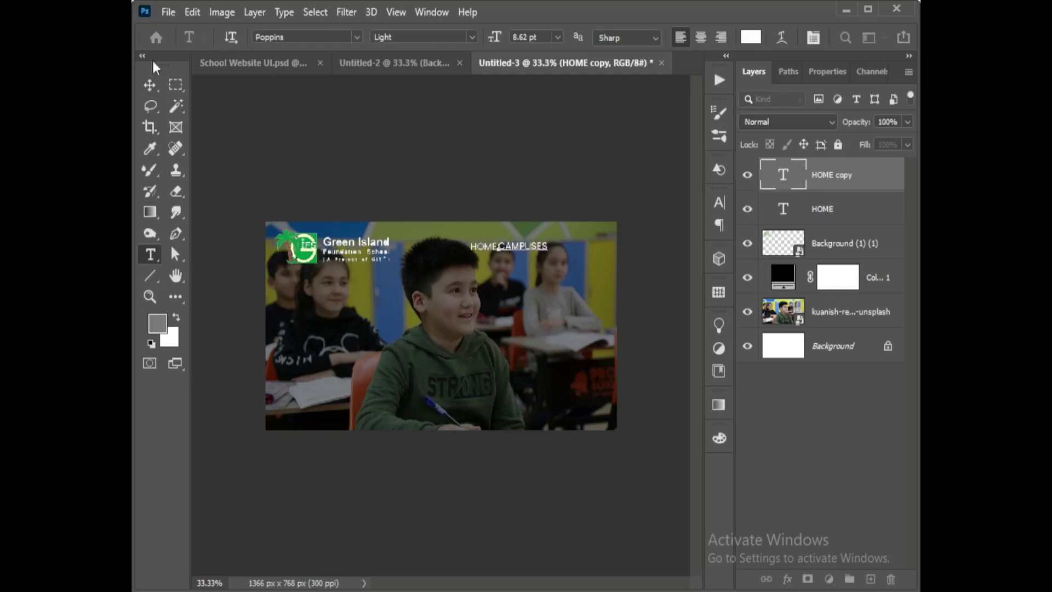
pyautogui.click(149, 84)
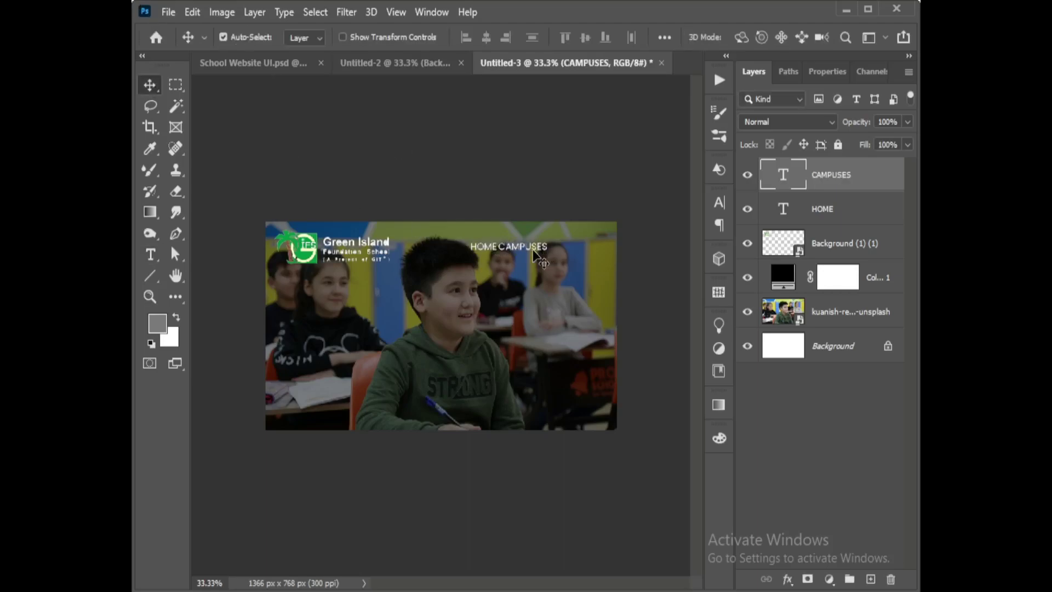
# - Duplicate the CAMPUSES text to its right, change the copy to ABOUT US, and undo the accidental move that follows
pyautogui.moveTo(541, 253); pyautogui.dragTo(583, 245)
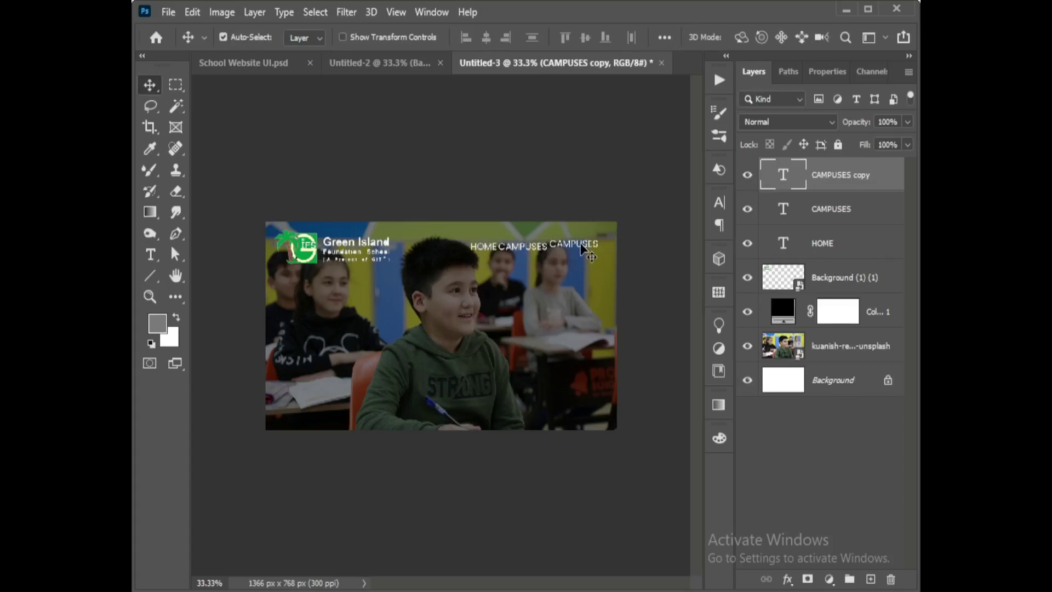
pyautogui.doubleClick(581, 245)
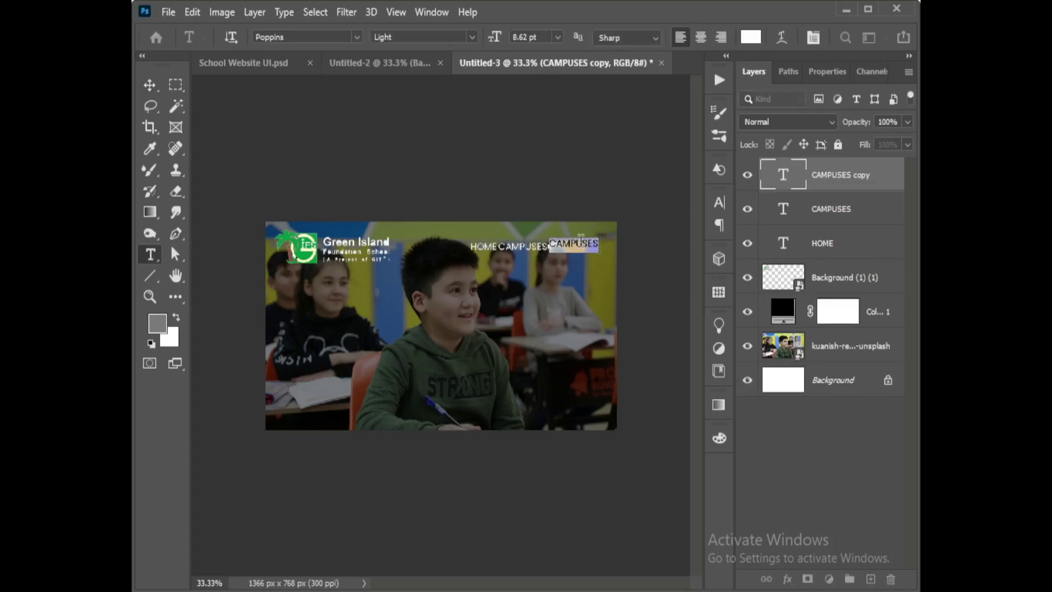
pyautogui.write('ABOUT US')
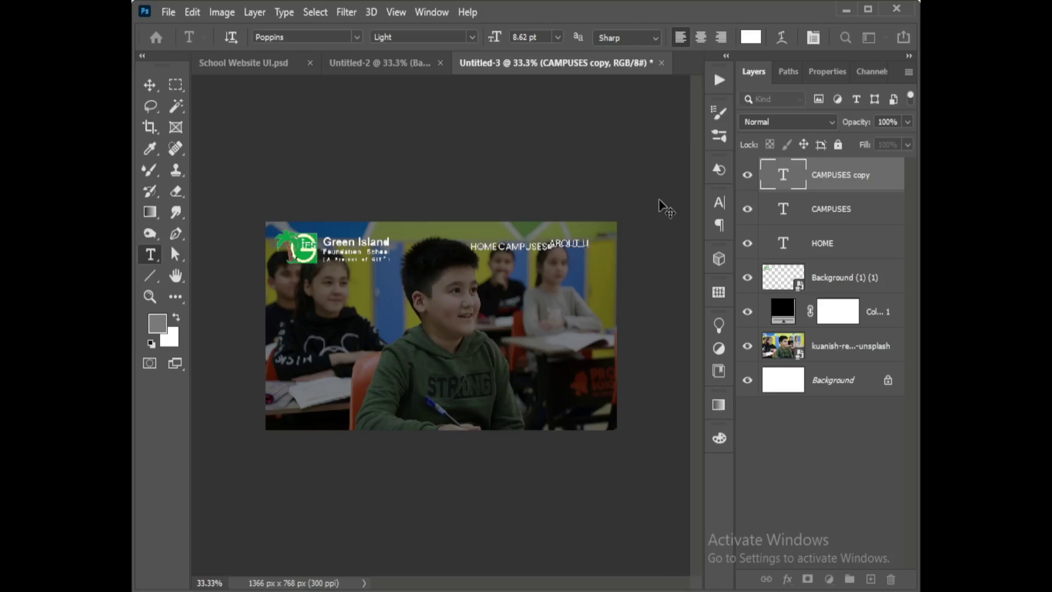
pyautogui.click(150, 85)
pyautogui.moveTo(582, 249); pyautogui.dragTo(596, 270)
pyautogui.hotkey('ctrl', 'z')
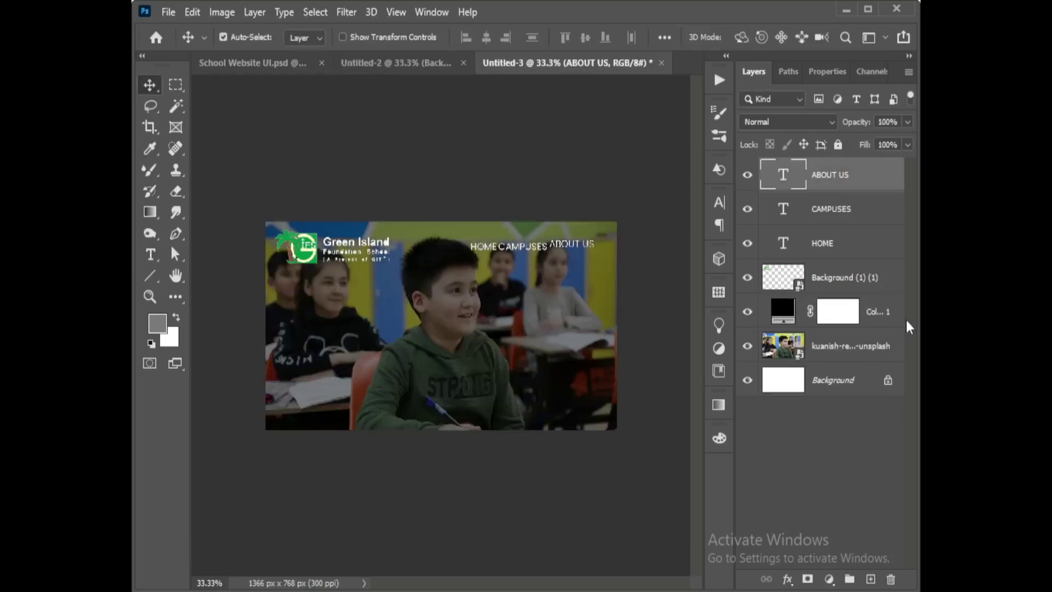
# - Lock the black color fill layer and the classroom photo layer together
pyautogui.click(891, 324)
pyautogui.doubleClick(893, 348)
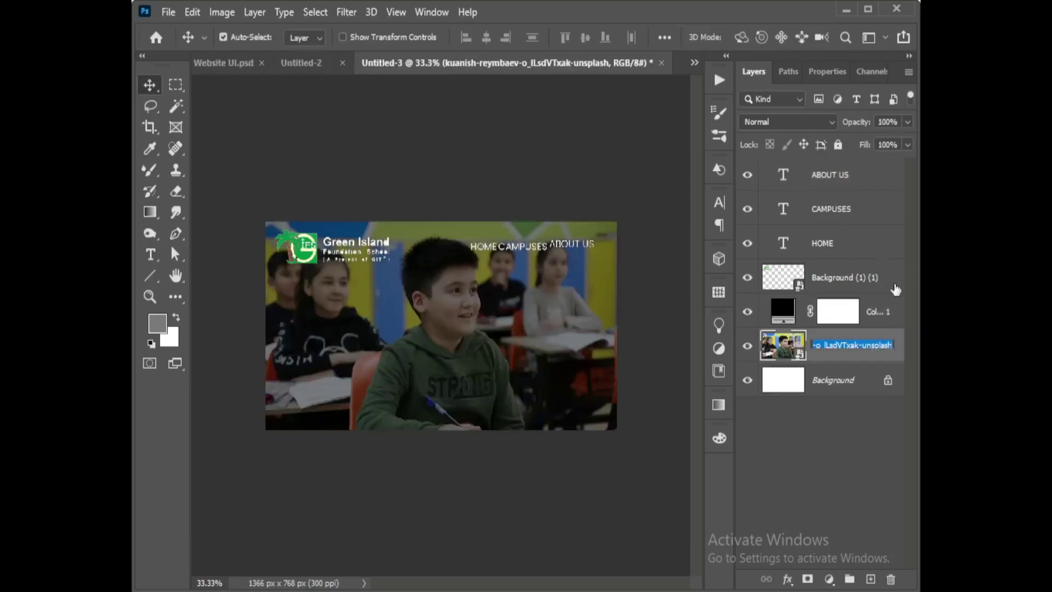
pyautogui.click(894, 319)
pyautogui.click(894, 321)
pyautogui.click(837, 144)
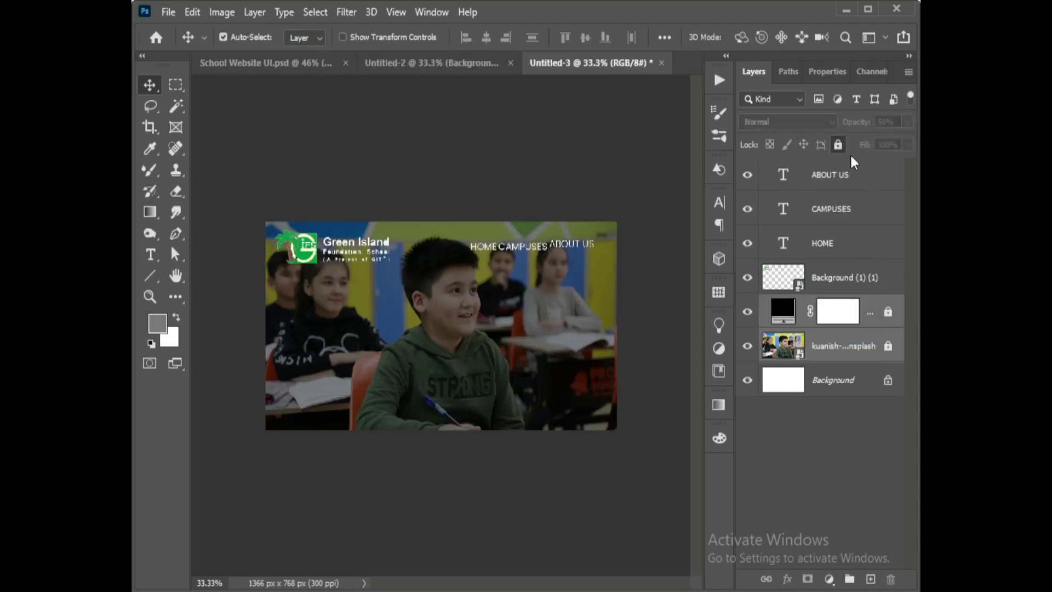
# - Duplicate the ABOUT US text just below itself and change the copy to CONTACT US
pyautogui.click(591, 244)
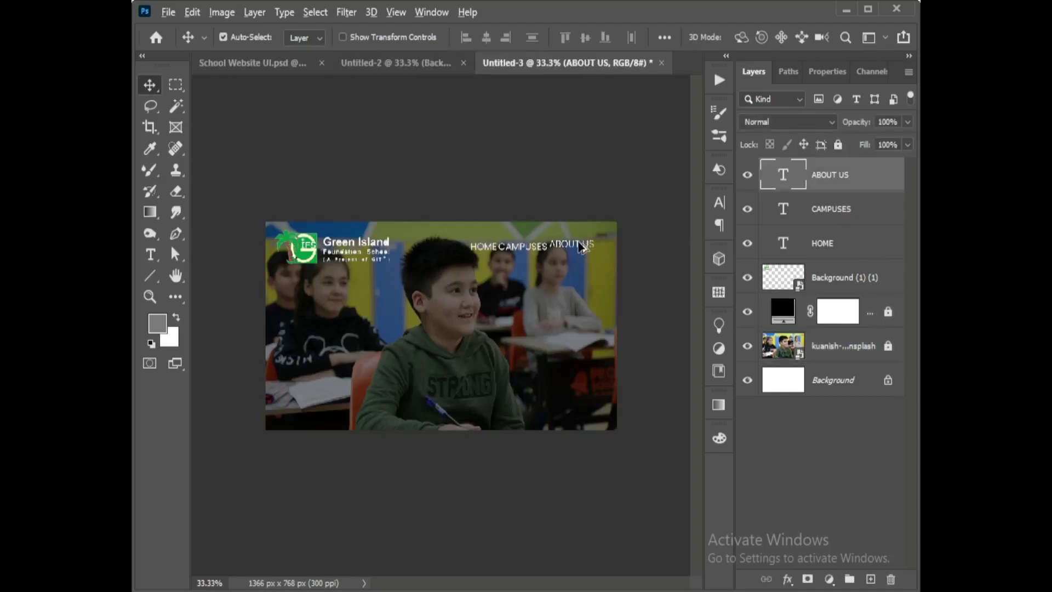
pyautogui.moveTo(584, 243); pyautogui.dragTo(584, 259)
pyautogui.doubleClick(582, 260)
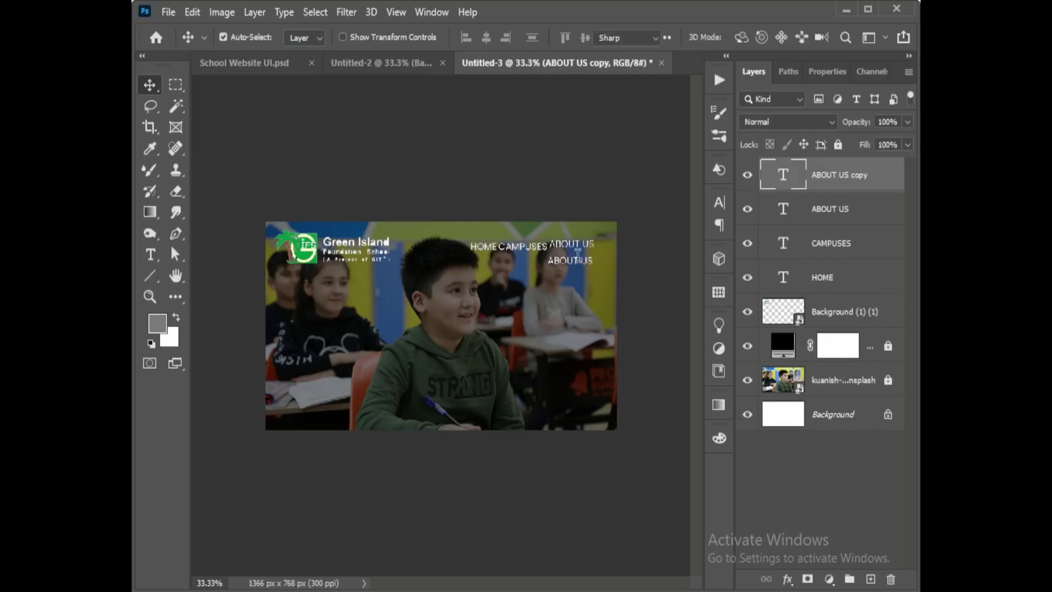
pyautogui.write('CONTAC')
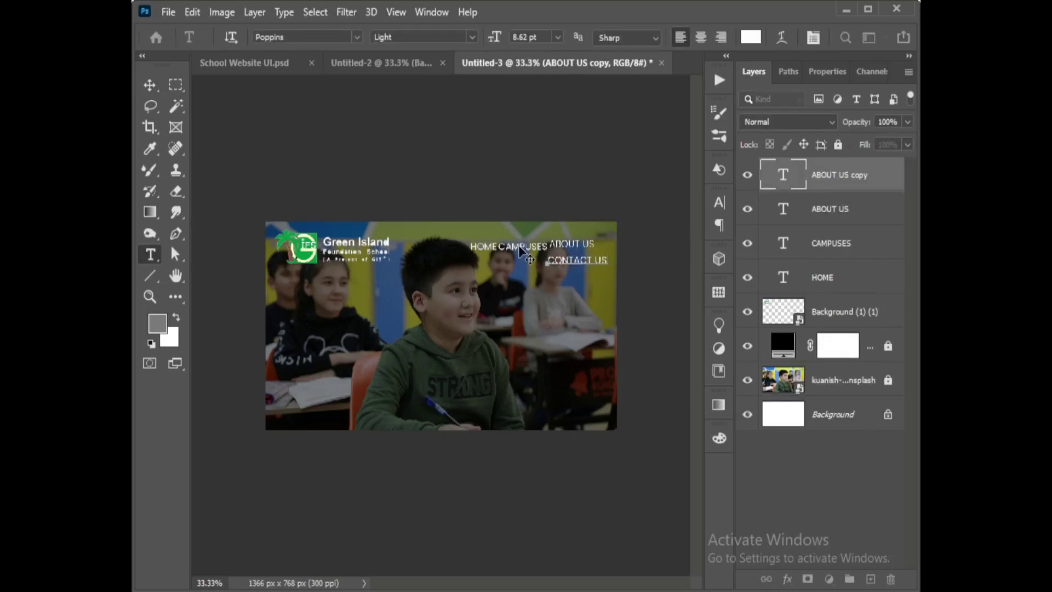
pyautogui.click(149, 85)
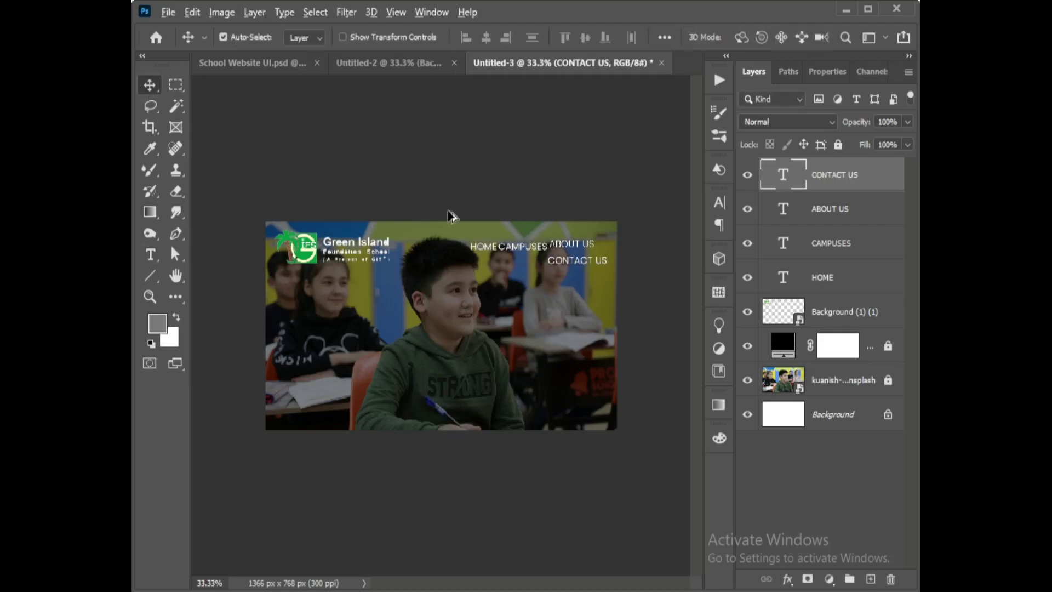
# - Move the HOME text slightly left, away from CAMPUSES, and scale it down to about 72%
pyautogui.scroll(3, 542, 205)
pyautogui.scroll(1, 542, 204)
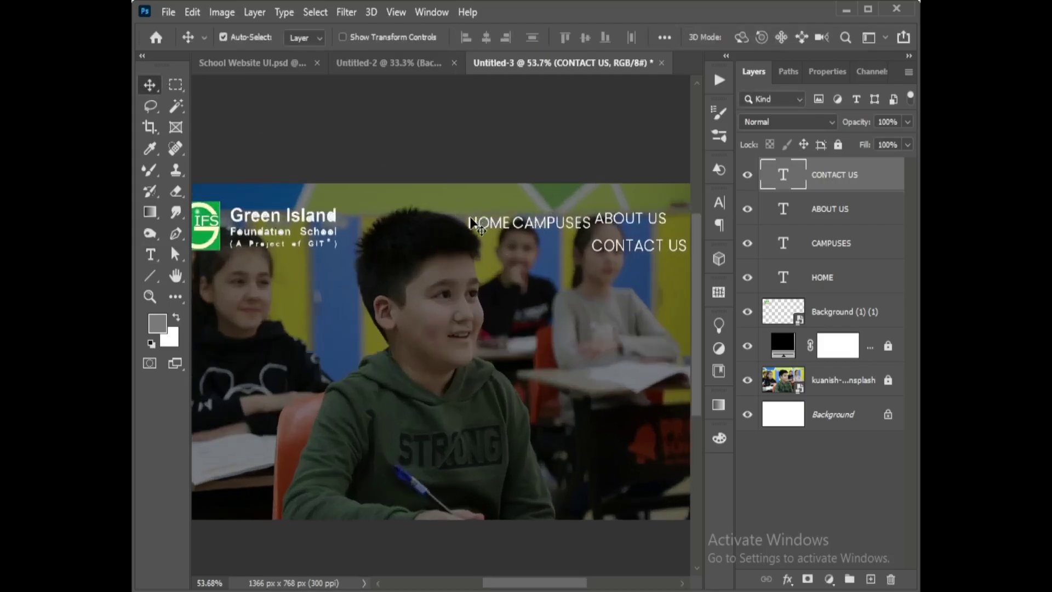
pyautogui.moveTo(472, 226); pyautogui.dragTo(459, 226)
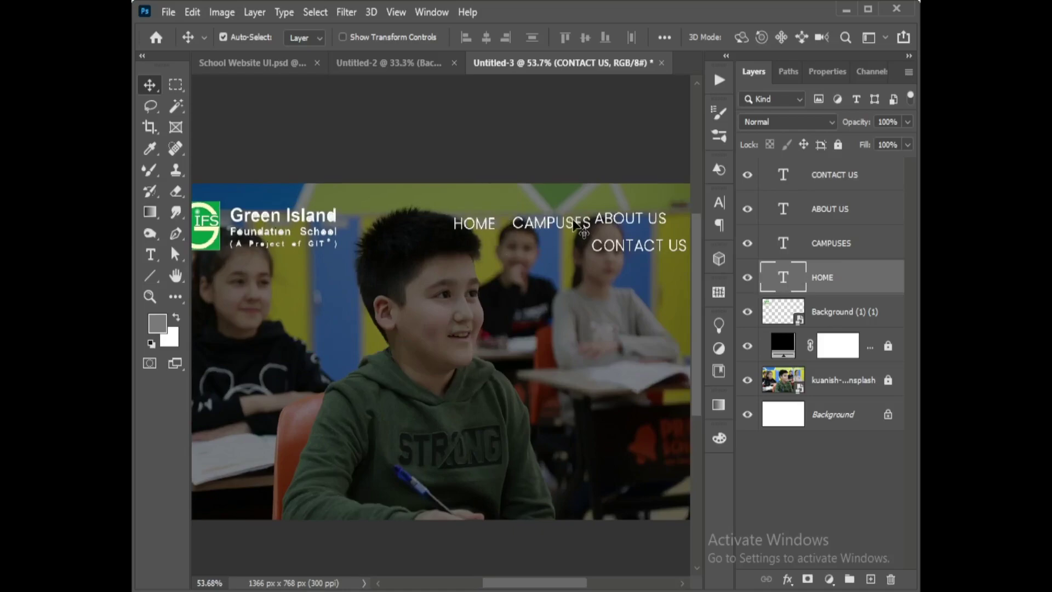
pyautogui.hotkey('ctrl', 't')
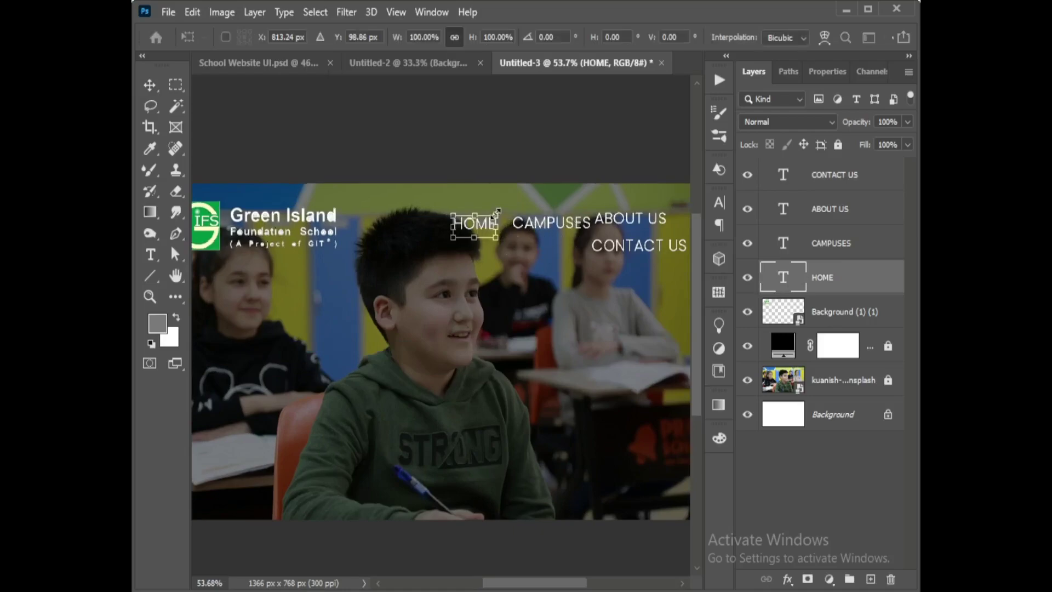
pyautogui.moveTo(497, 212); pyautogui.dragTo(485, 222)
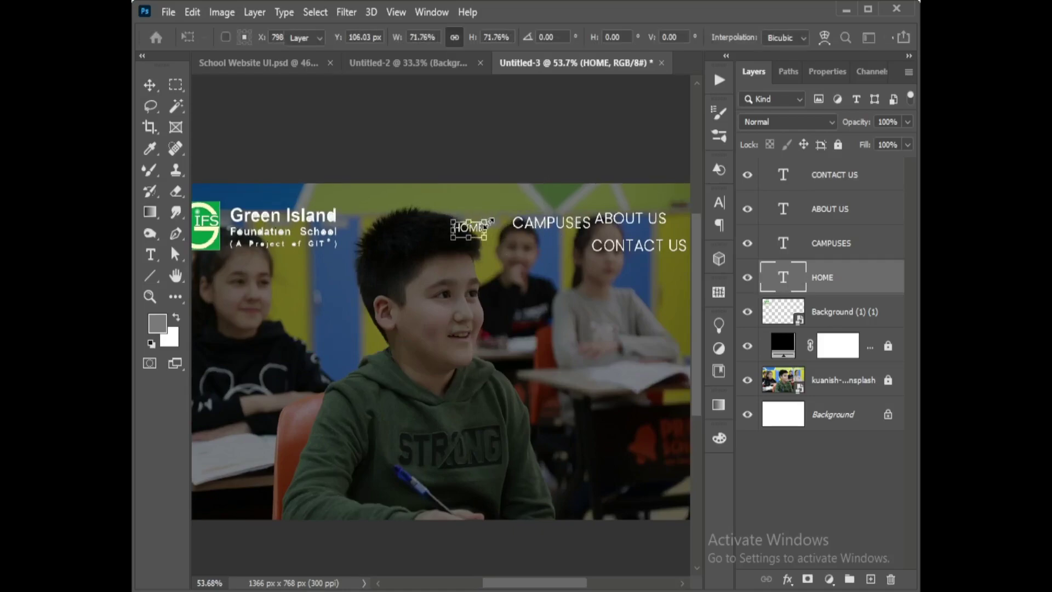
pyautogui.press('Return')
# - Scale the CAMPUSES text down to match HOME and place it just right of HOME on the same line
pyautogui.moveTo(561, 227)
pyautogui.mouseDown()
pyautogui.moveTo(533, 233)
pyautogui.moveTo(567, 240)
pyautogui.moveTo(555, 240)
pyautogui.mouseUp()
pyautogui.hotkey('ctrl', 't')
pyautogui.press('Return')
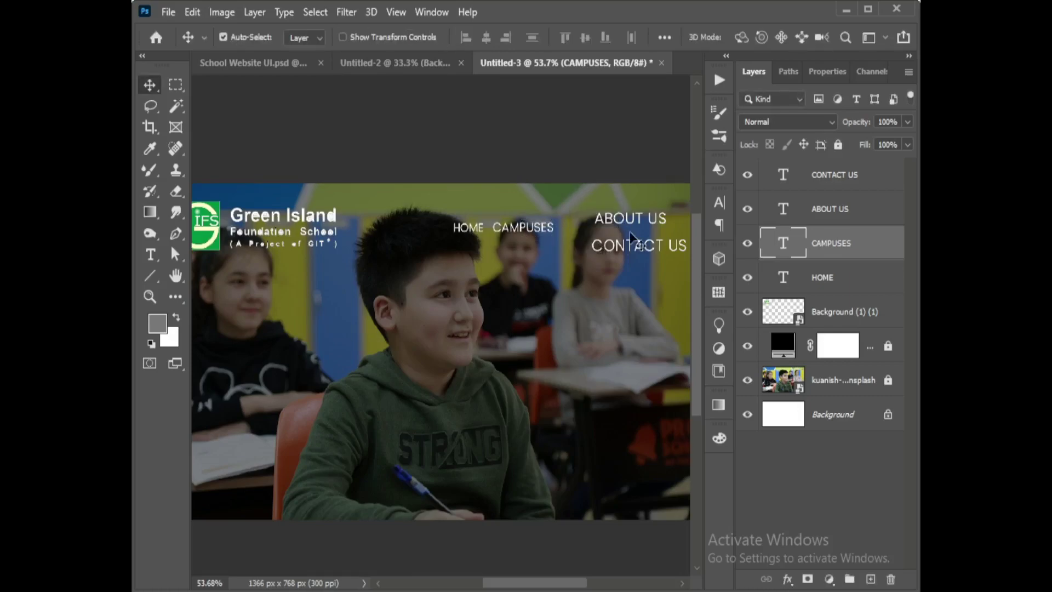
# - Place the ABOUT US text beside CAMPUSES at a matching smaller size, and move CONTACT US up onto the same row
pyautogui.moveTo(634, 229); pyautogui.dragTo(603, 234)
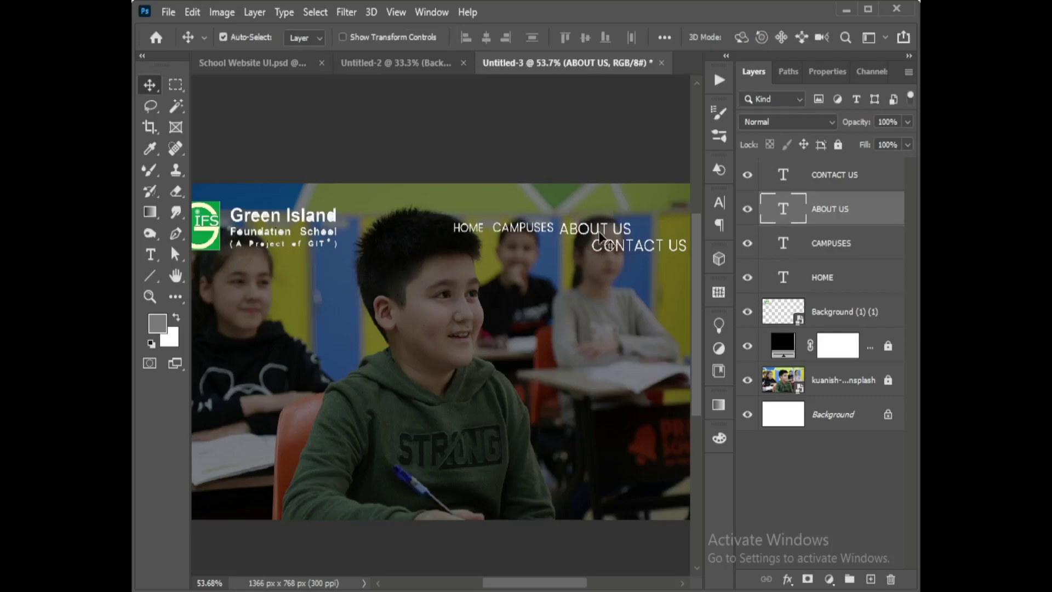
pyautogui.hotkey('ctrl', 't')
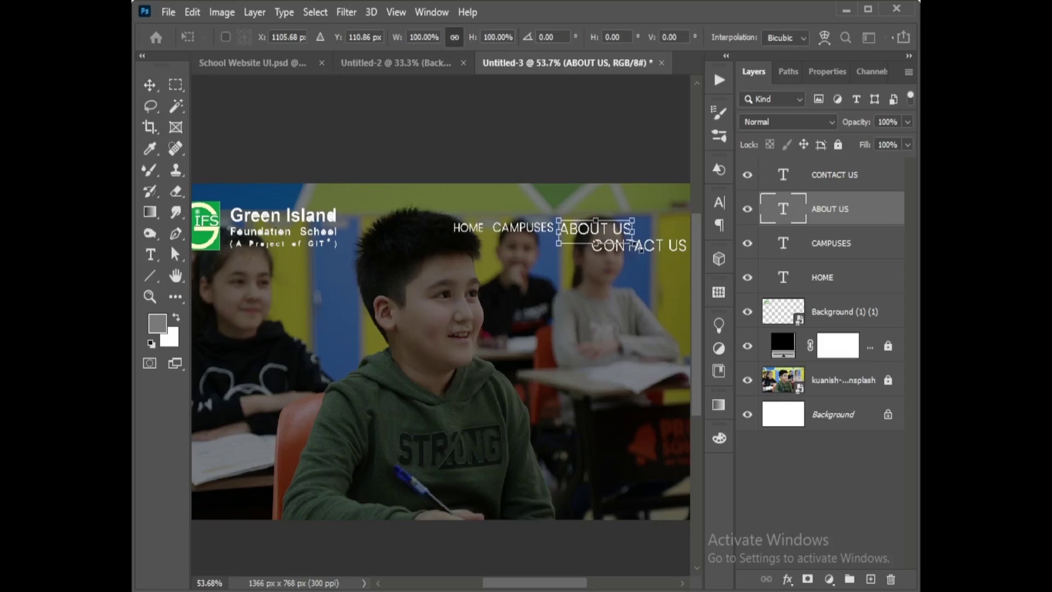
pyautogui.moveTo(640, 248); pyautogui.dragTo(665, 230)
pyautogui.press('Return')
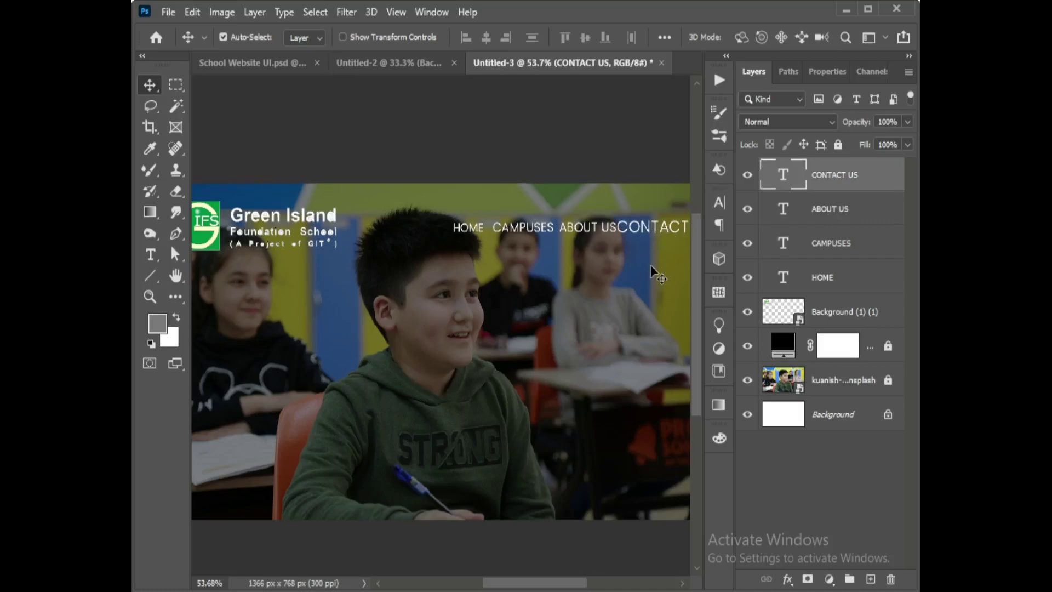
# - Nudge the CONTACT US text slightly down and right to leave a gap after ABOUT US
pyautogui.press('Down')
pyautogui.press('Down')
pyautogui.press('Right')
pyautogui.press('Right')
pyautogui.press('Right')
pyautogui.press('Right')
pyautogui.press('Right')
pyautogui.press('Right')
pyautogui.press('Right')
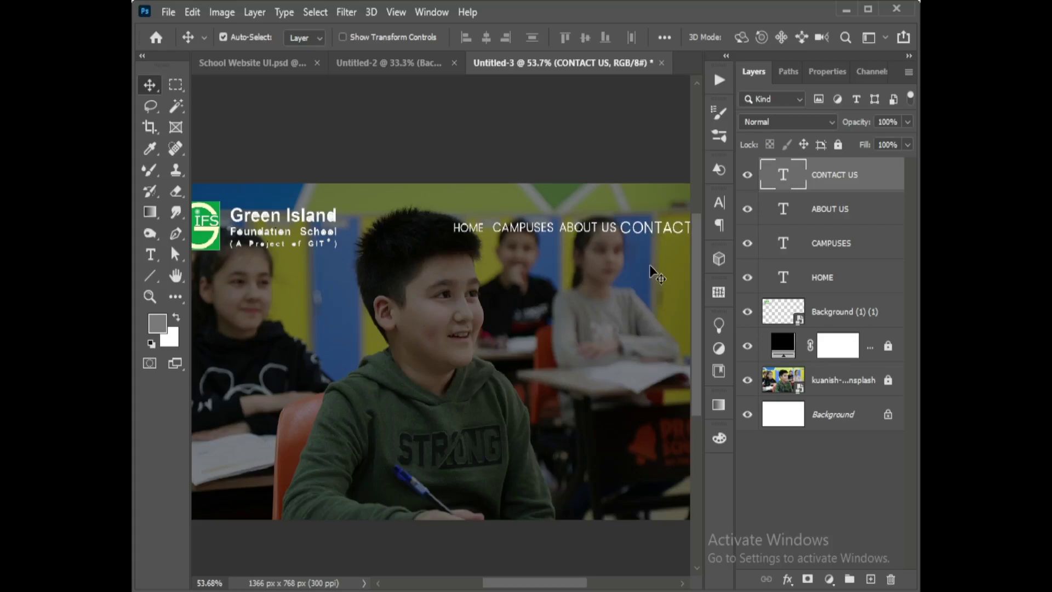
# - Scale the CONTACT US text down until it fits inside the canvas edge beside ABOUT US
pyautogui.moveTo(657, 263); pyautogui.dragTo(595, 241)
pyautogui.hotkey('ctrl', 't')
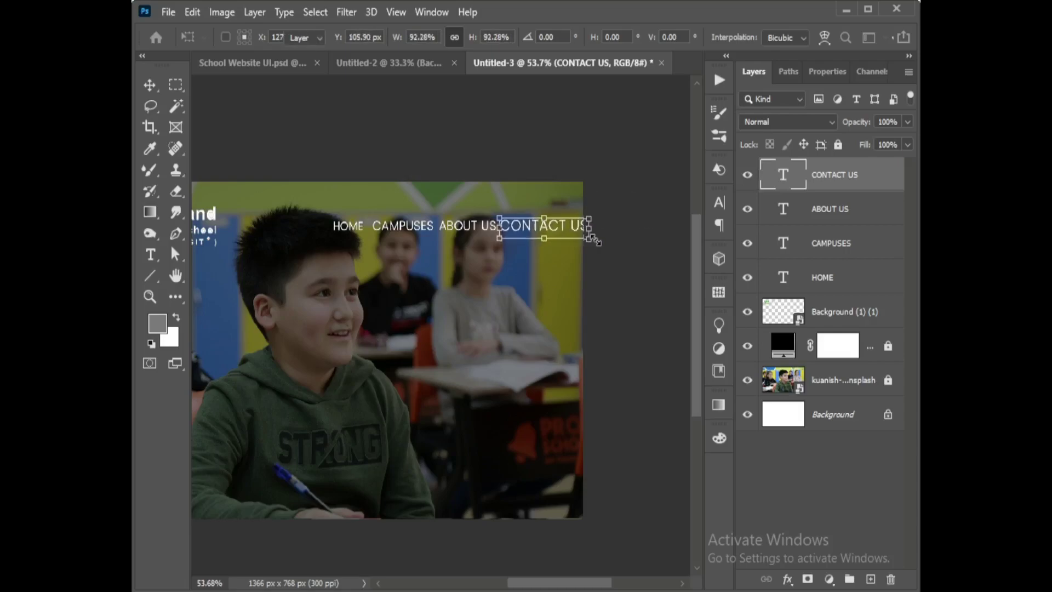
pyautogui.press('Return')
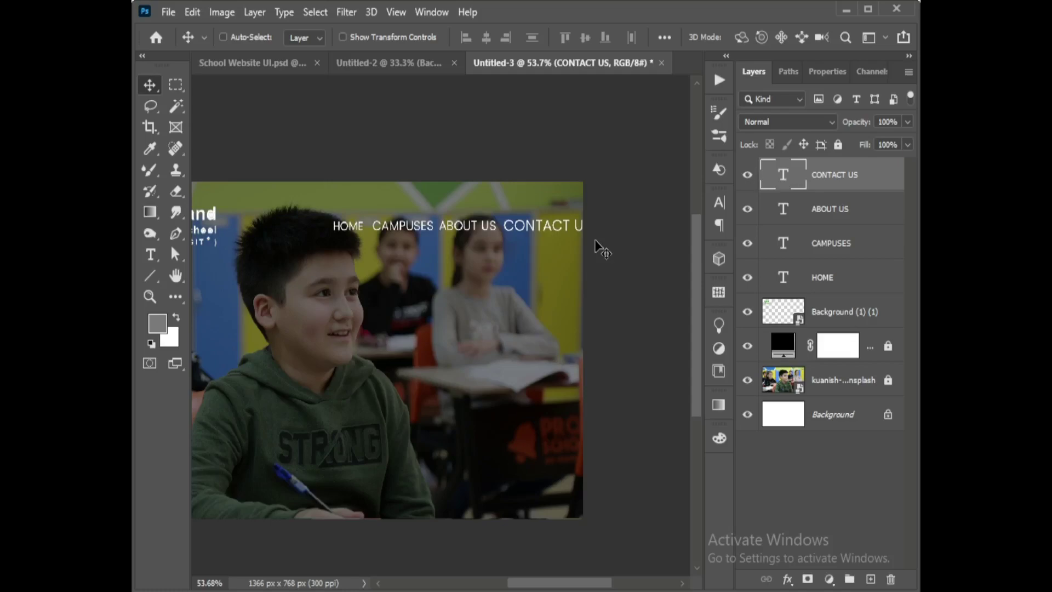
pyautogui.hotkey('ctrl', 't')
pyautogui.moveTo(546, 240); pyautogui.dragTo(549, 237)
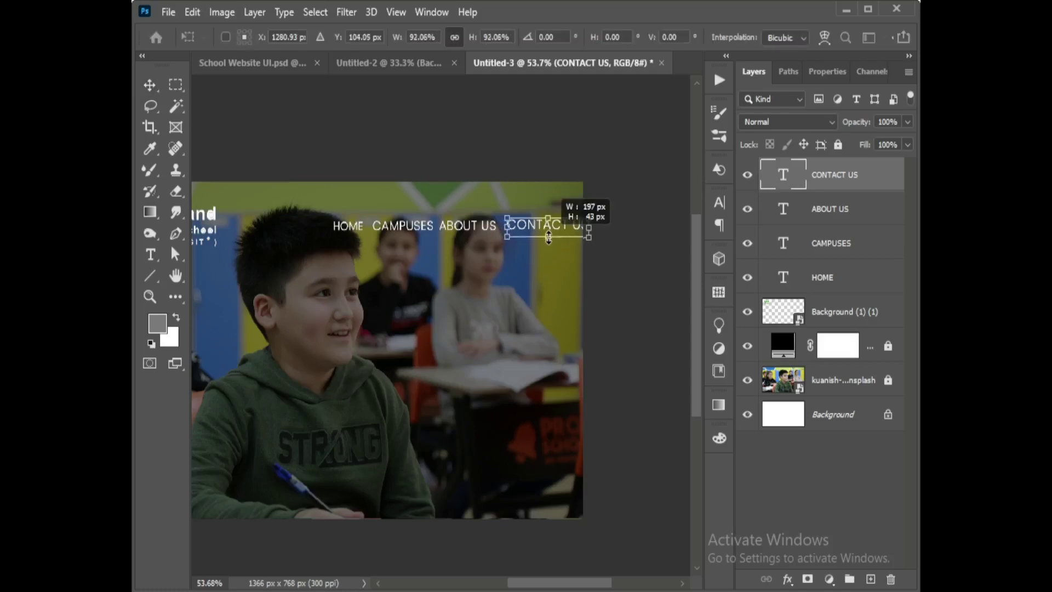
pyautogui.press('Return')
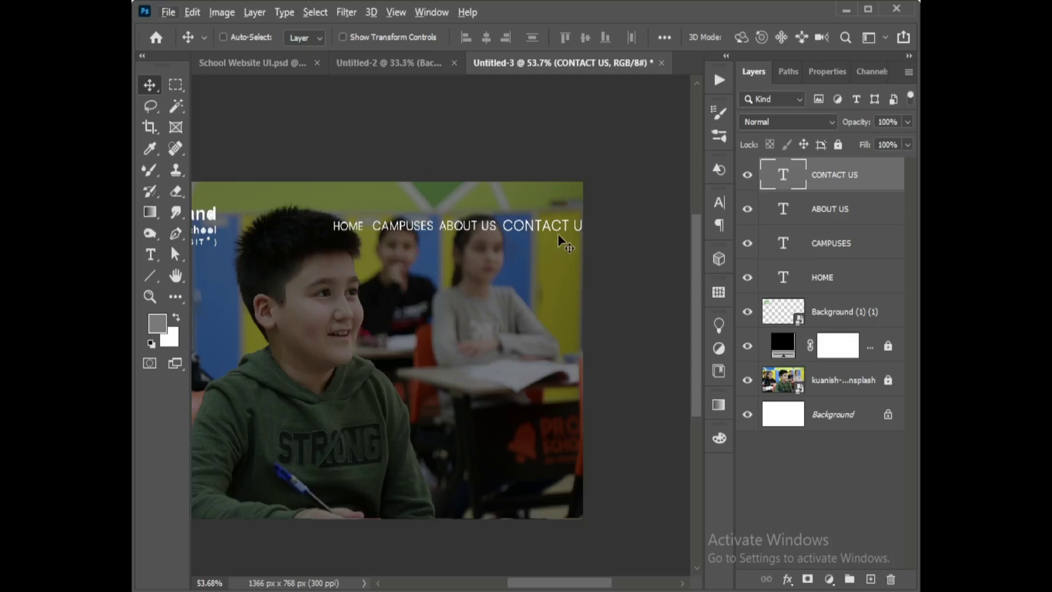
pyautogui.hotkey('ctrl', 't')
pyautogui.moveTo(586, 227); pyautogui.dragTo(576, 227)
pyautogui.press('Return')
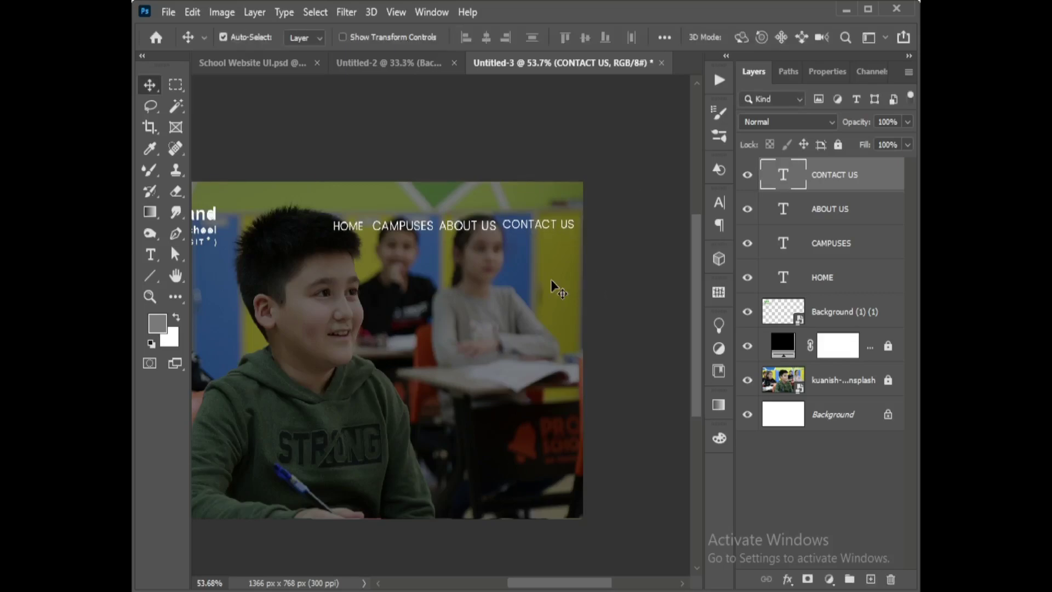
pyautogui.hotkey('ctrl', 't')
pyautogui.moveTo(575, 235); pyautogui.dragTo(581, 239)
pyautogui.press('Return')
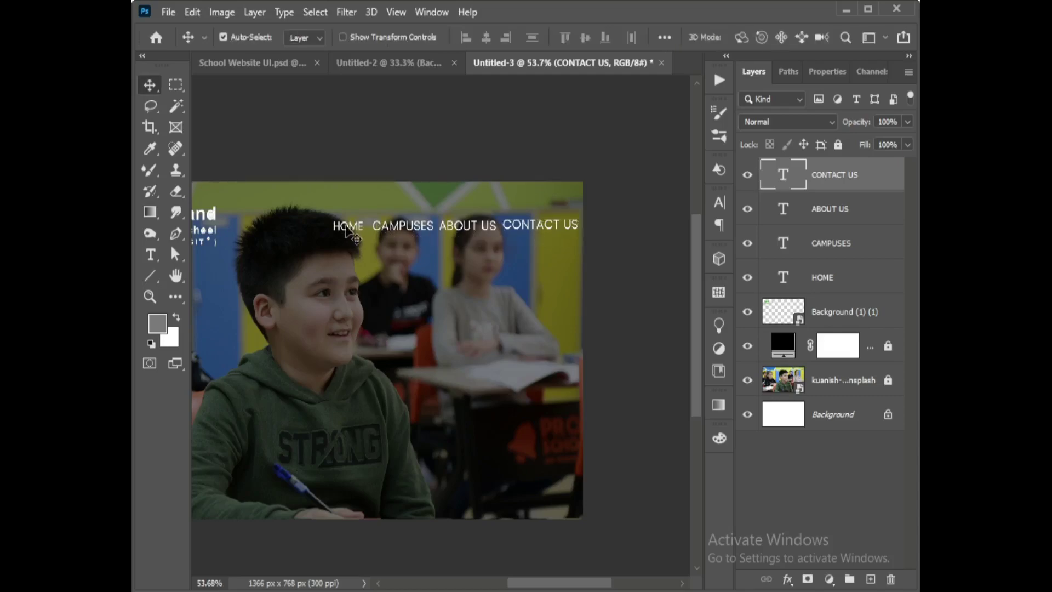
# - Group the CONTACT US, ABOUT US, CAMPUSES and HOME text layers and name the group Menu
pyautogui.moveTo(402, 244); pyautogui.dragTo(482, 239)
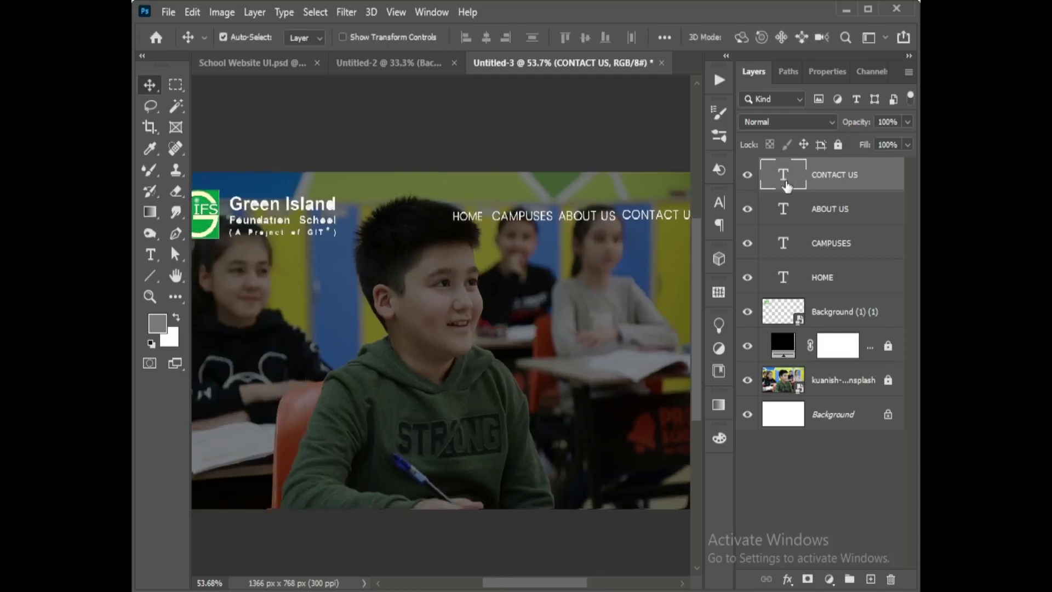
pyautogui.keyDown('shift'); pyautogui.click(864, 290); pyautogui.keyUp('shift')
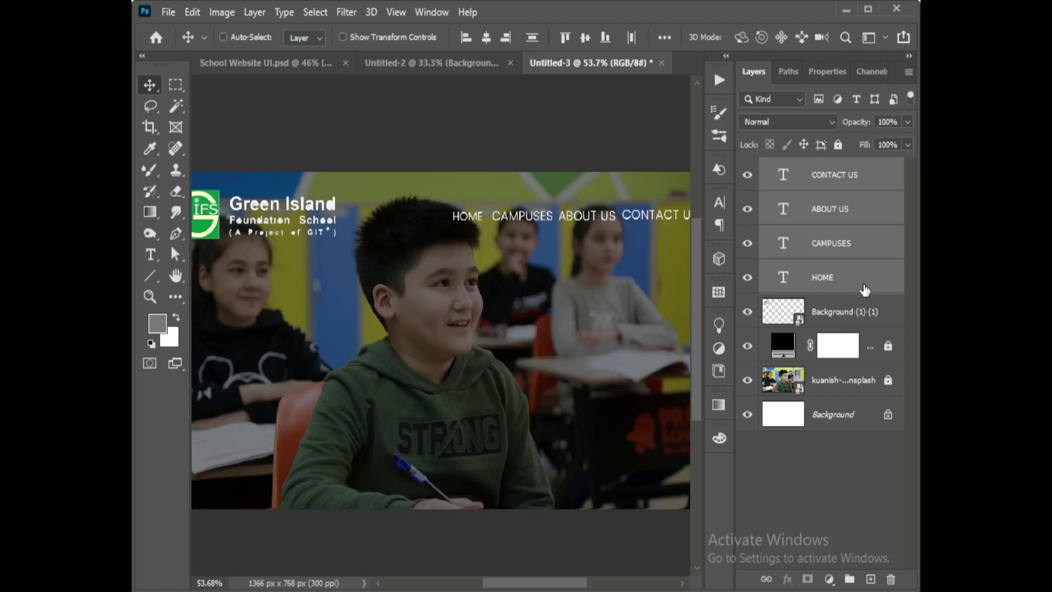
pyautogui.hotkey('ctrl', 'g')
pyautogui.doubleClick(811, 168)
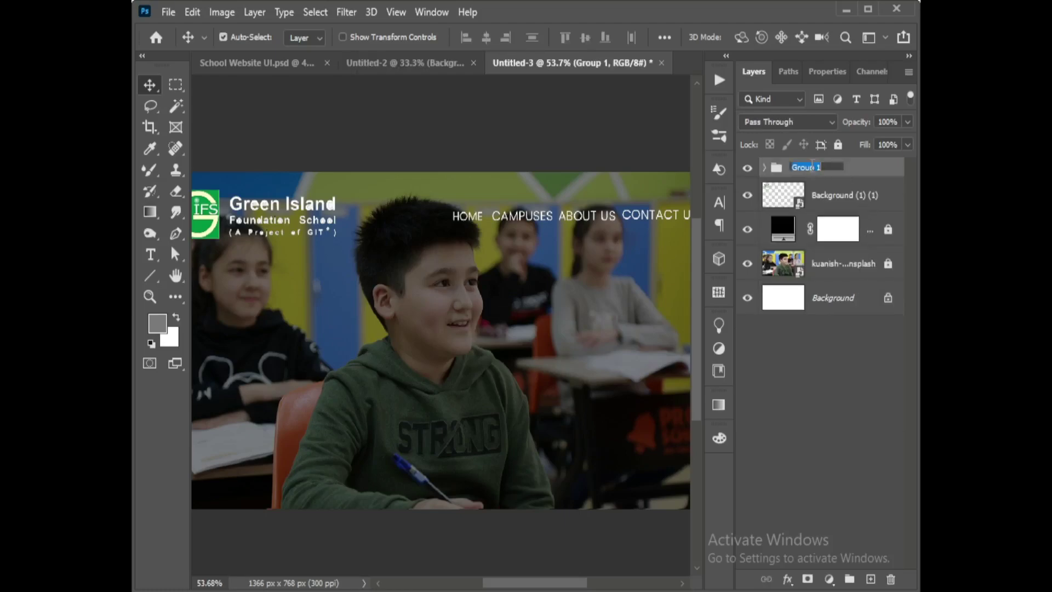
pyautogui.write('Menu')
pyautogui.press('Return')
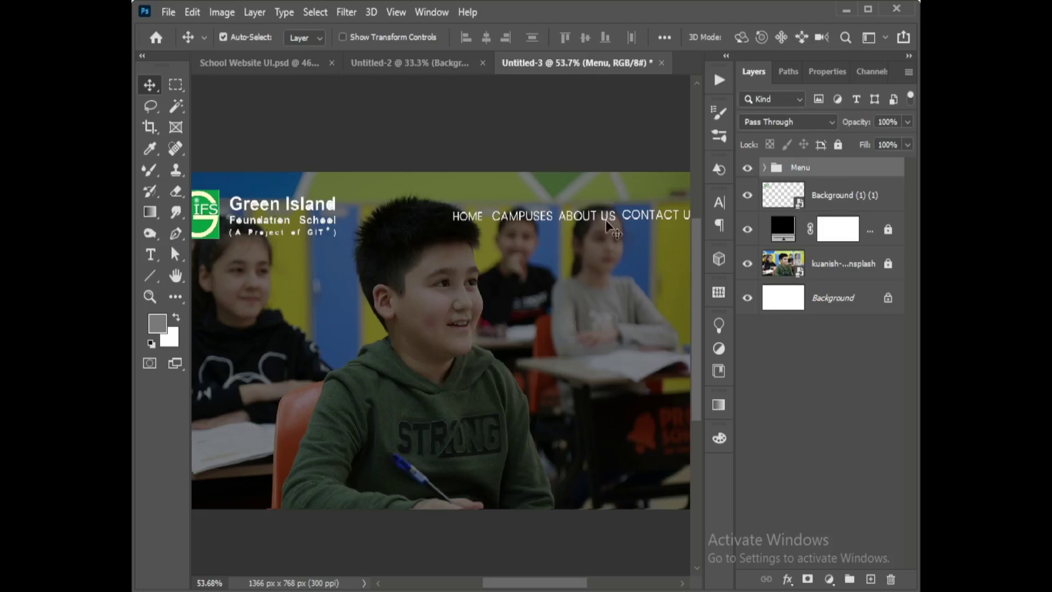
# - Move the Menu group left, away from the photo's edge, and scale it up to about 108%
pyautogui.hscroll(5, 606, 219)
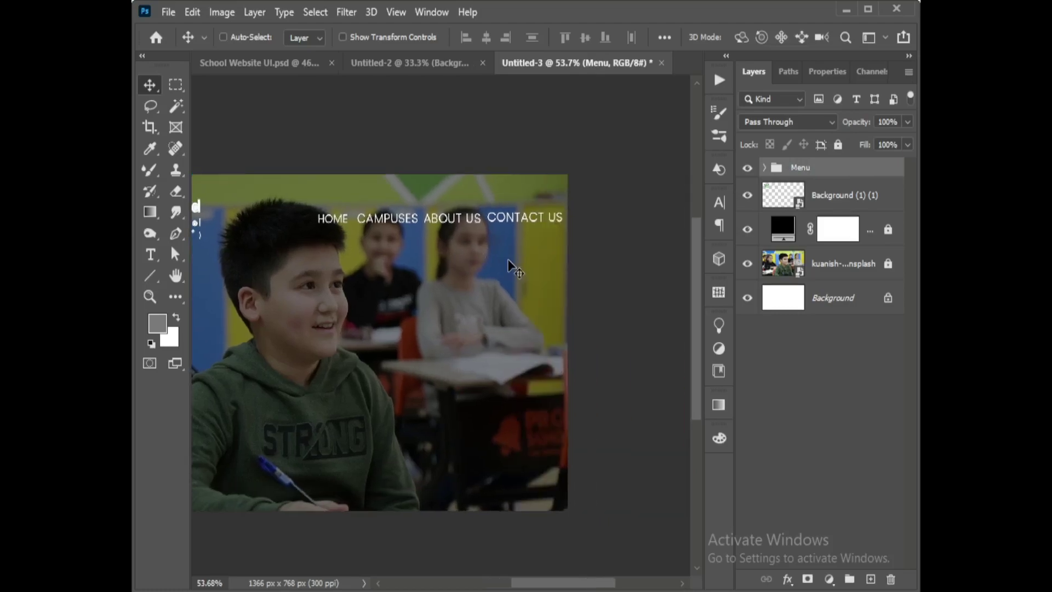
pyautogui.hotkey('ctrl', 't')
pyautogui.hscroll(-3, 515, 252)
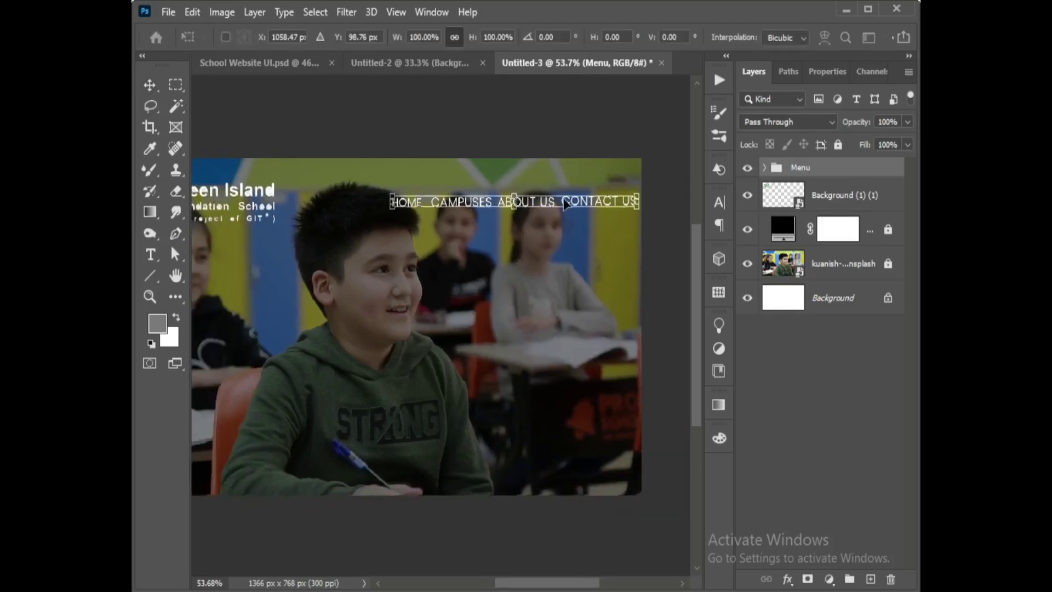
pyautogui.moveTo(562, 204); pyautogui.dragTo(550, 202)
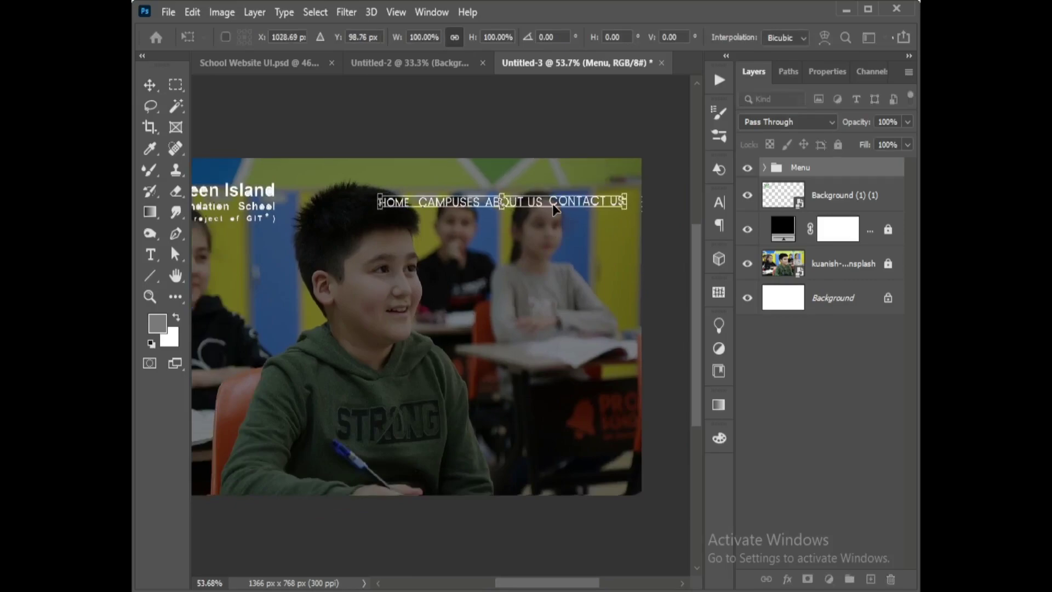
pyautogui.moveTo(630, 207); pyautogui.dragTo(637, 205)
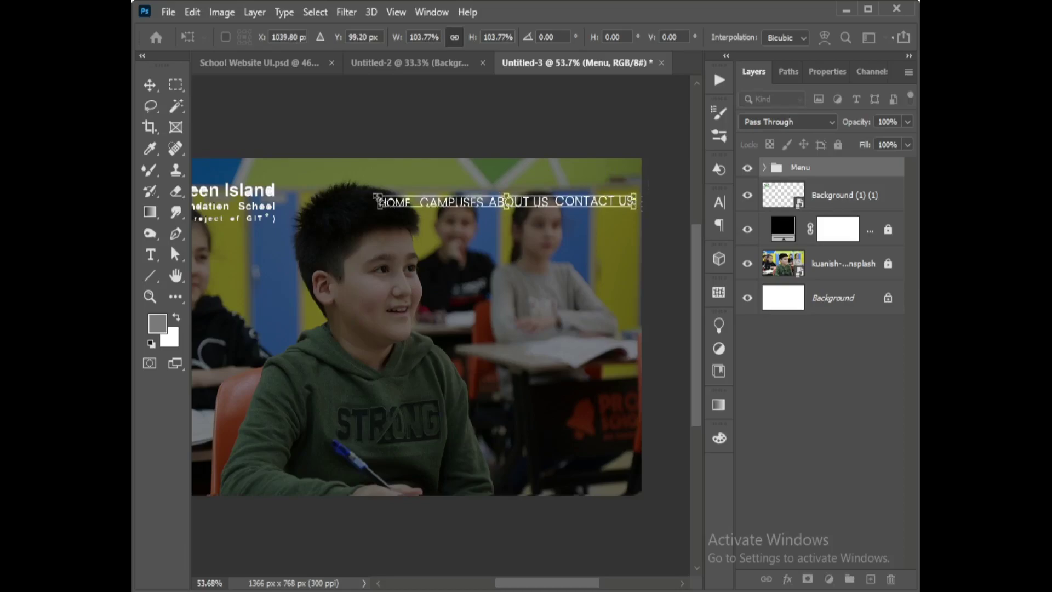
pyautogui.moveTo(376, 197); pyautogui.dragTo(365, 196)
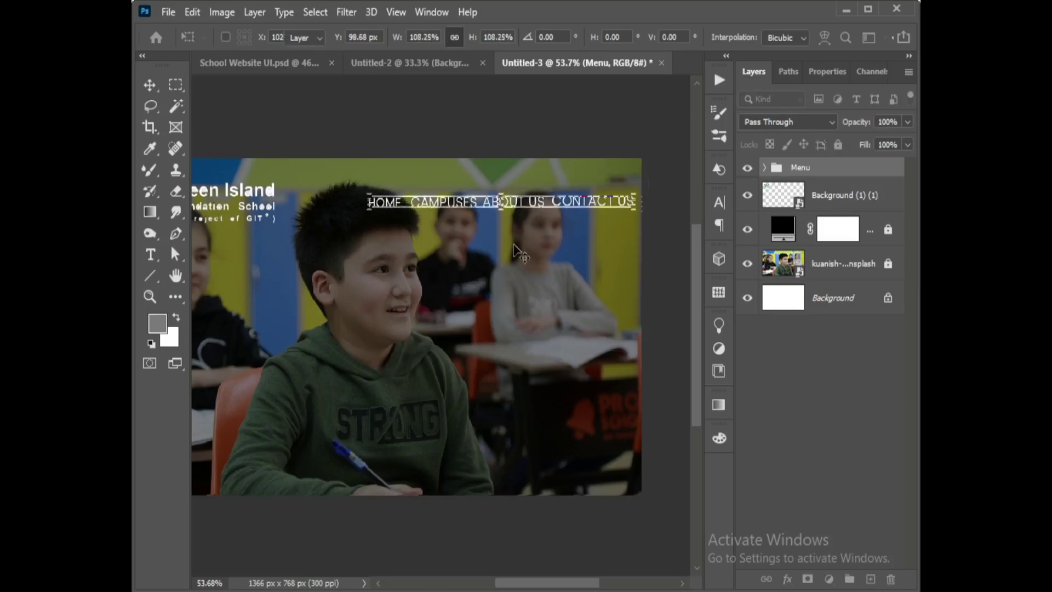
pyautogui.press('Return')
# - Nudge the Menu group slightly up and left within the header
pyautogui.press('Up')
pyautogui.press('Up')
pyautogui.press('Up')
pyautogui.press('Up')
pyautogui.press('Left')
pyautogui.press('Left')
pyautogui.press('Left')
pyautogui.press('Left')
pyautogui.press('Left')
pyautogui.press('Left')
pyautogui.press('Left')
pyautogui.press('Left')
pyautogui.press('Left')
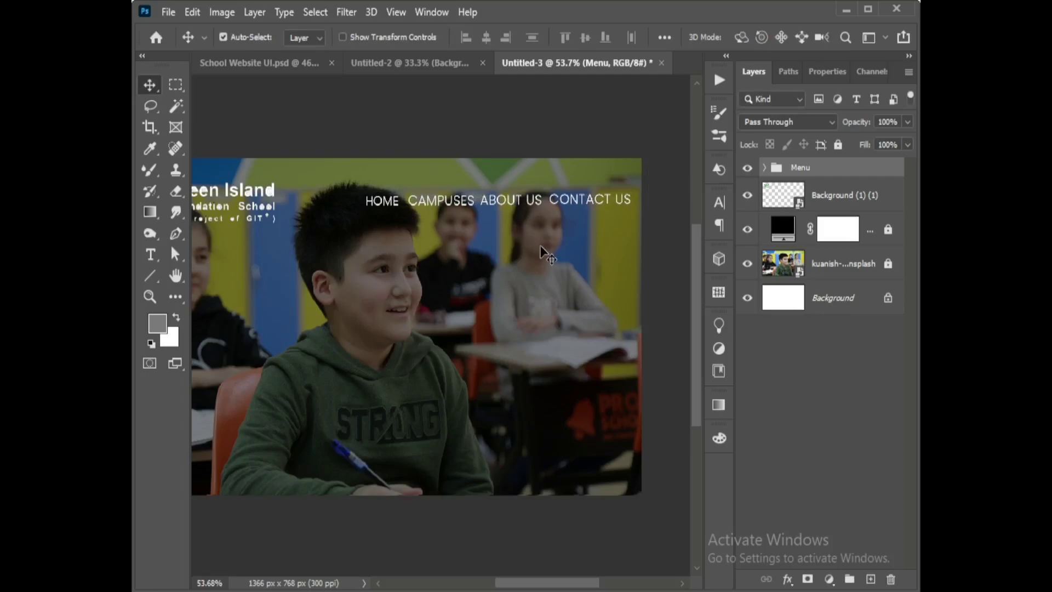
# - Try to set the Poppins font style to Regular for the whole Menu group
pyautogui.click(716, 203)
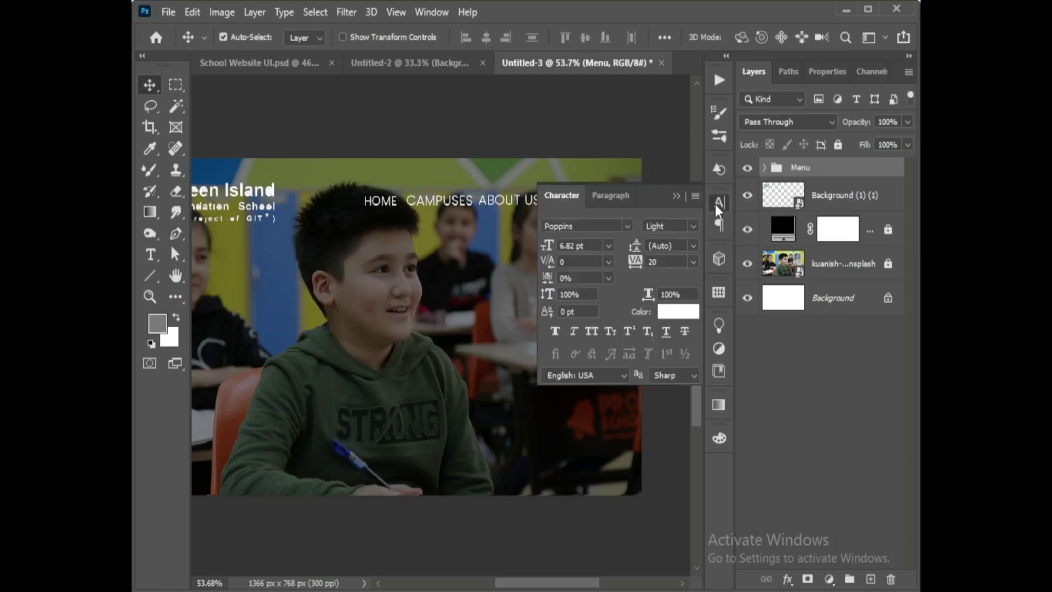
pyautogui.click(693, 226)
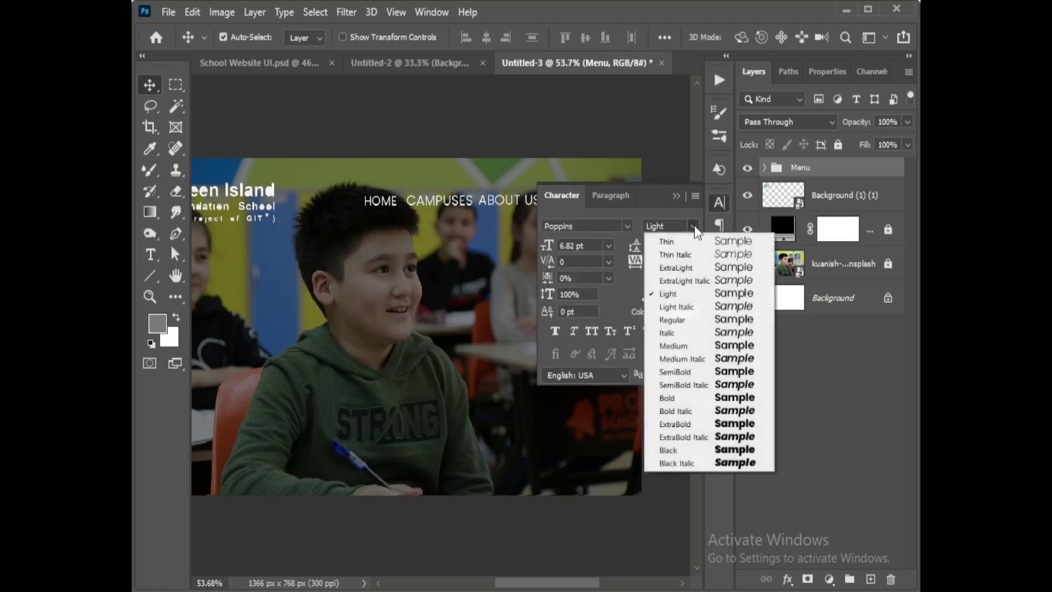
pyautogui.click(679, 322)
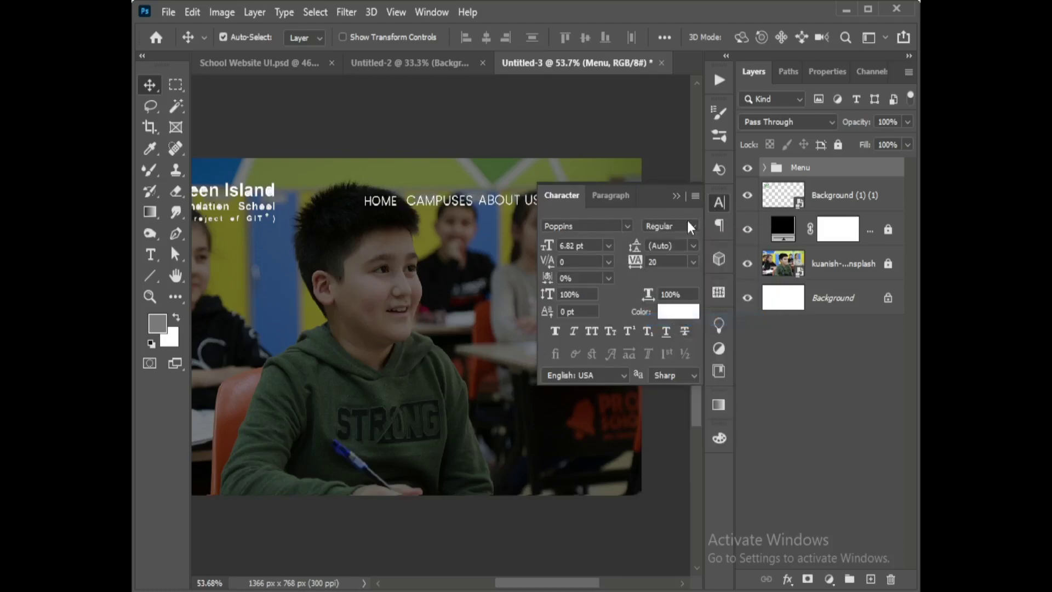
# - Expand the Menu group and set the CONTACT US text's Poppins font style to Medium
pyautogui.click(765, 167)
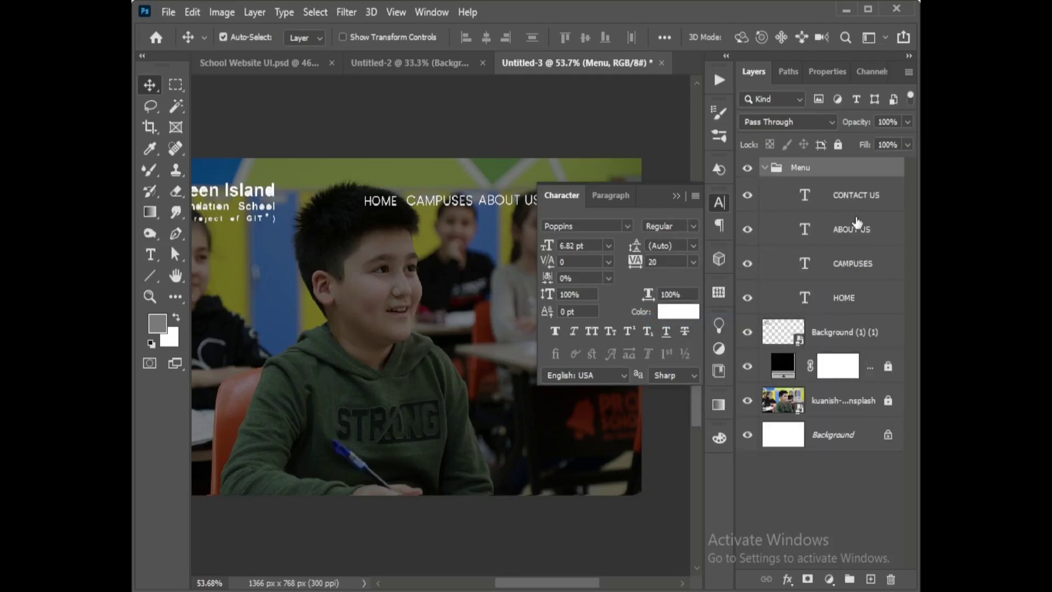
pyautogui.click(869, 203)
pyautogui.click(693, 226)
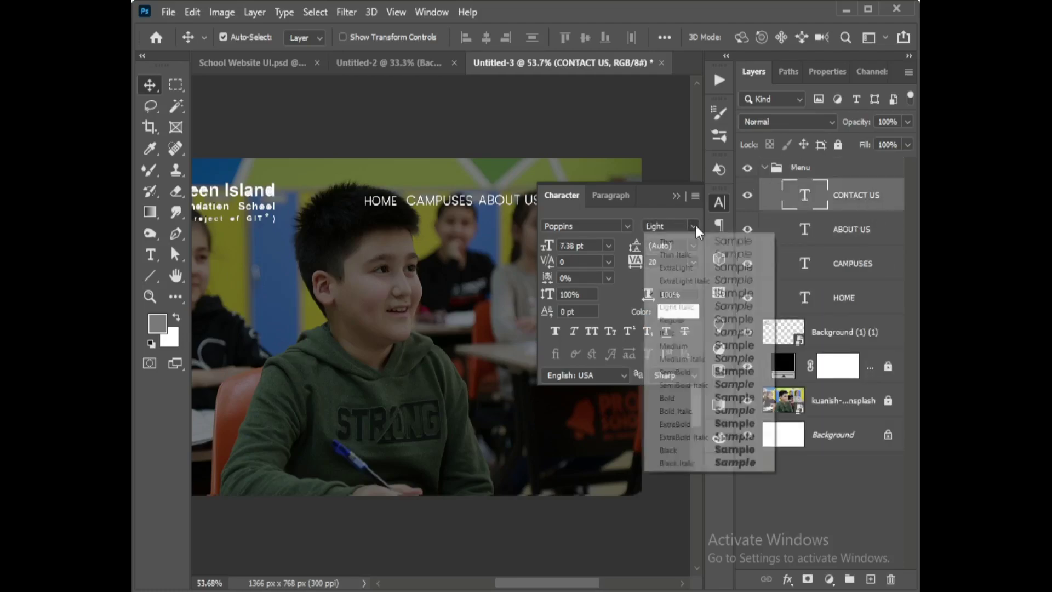
pyautogui.click(683, 317)
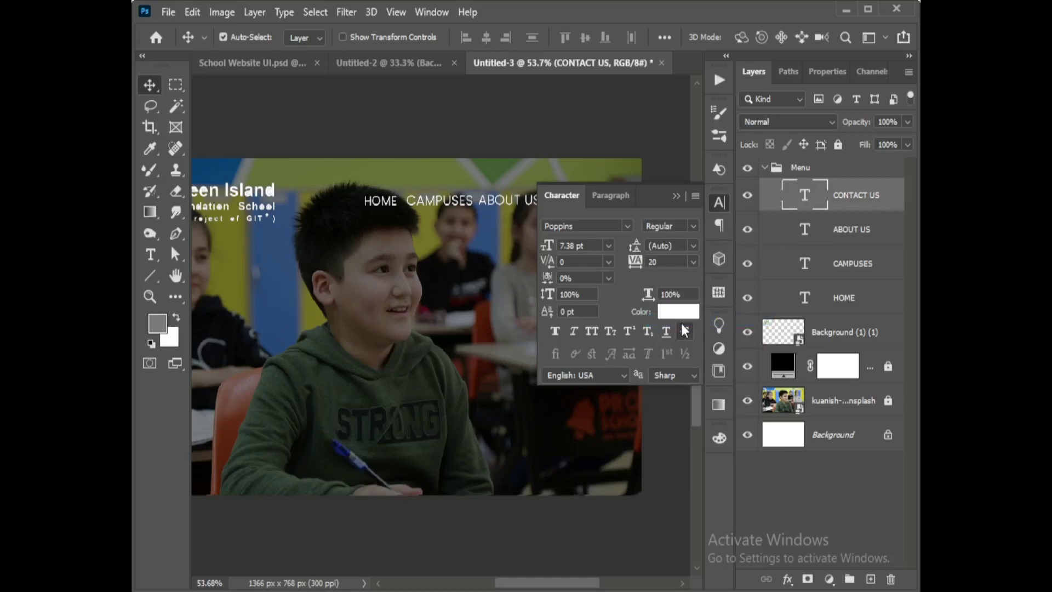
pyautogui.click(693, 227)
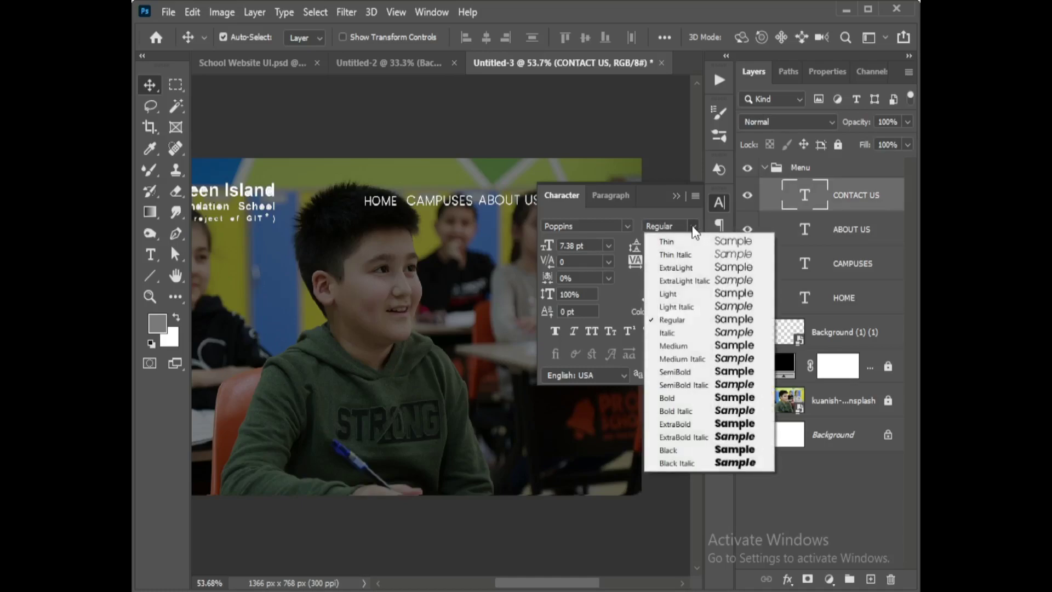
pyautogui.click(673, 346)
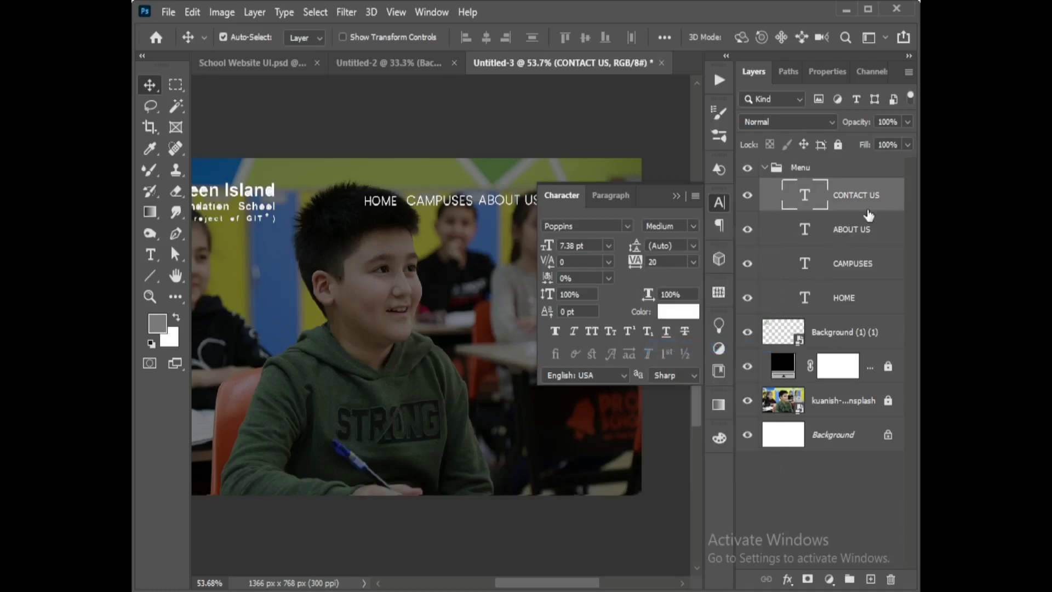
pyautogui.click(825, 233)
pyautogui.doubleClick(877, 229)
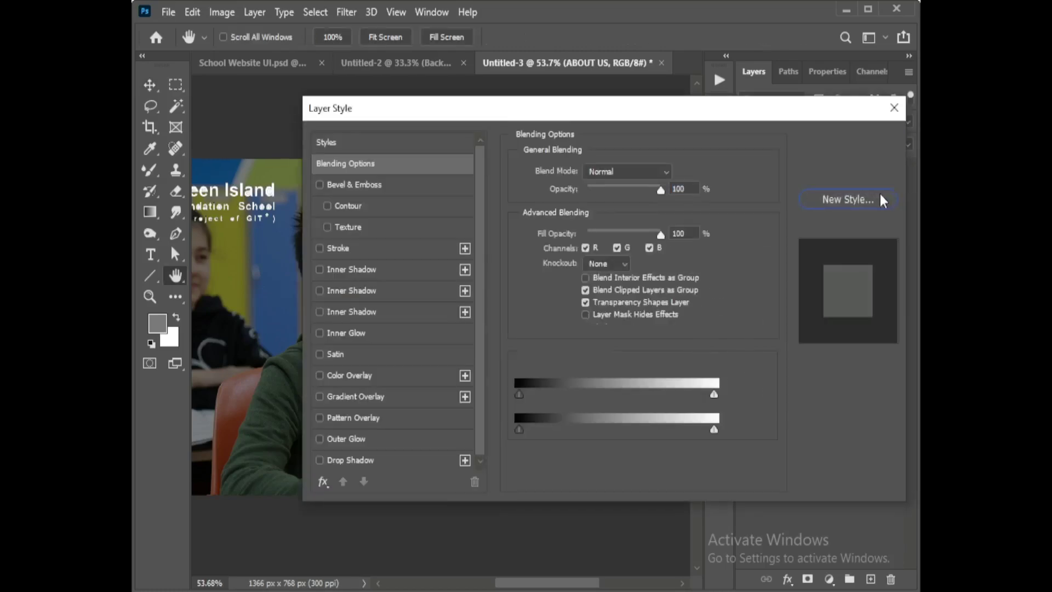
pyautogui.click(848, 199)
pyautogui.click(707, 209)
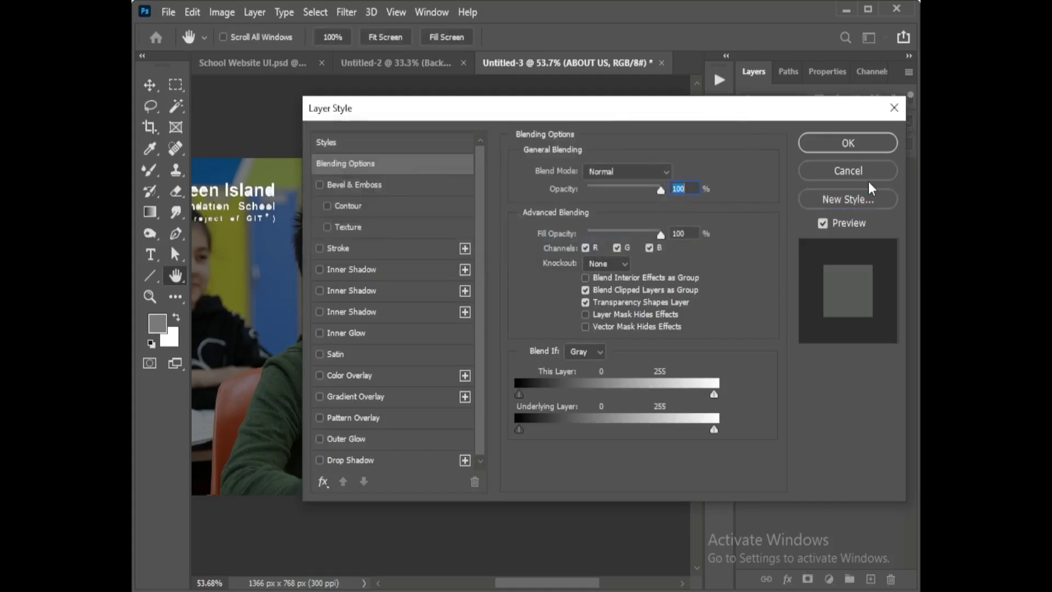
pyautogui.click(869, 178)
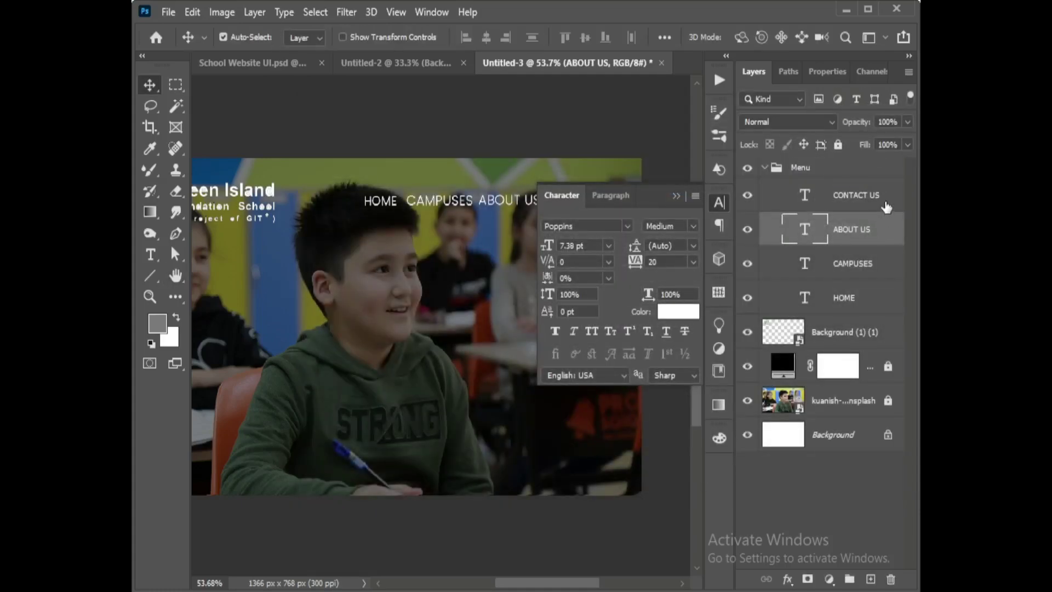
# - Set the CONTACT US text's Poppins font style to Regular
pyautogui.click(887, 206)
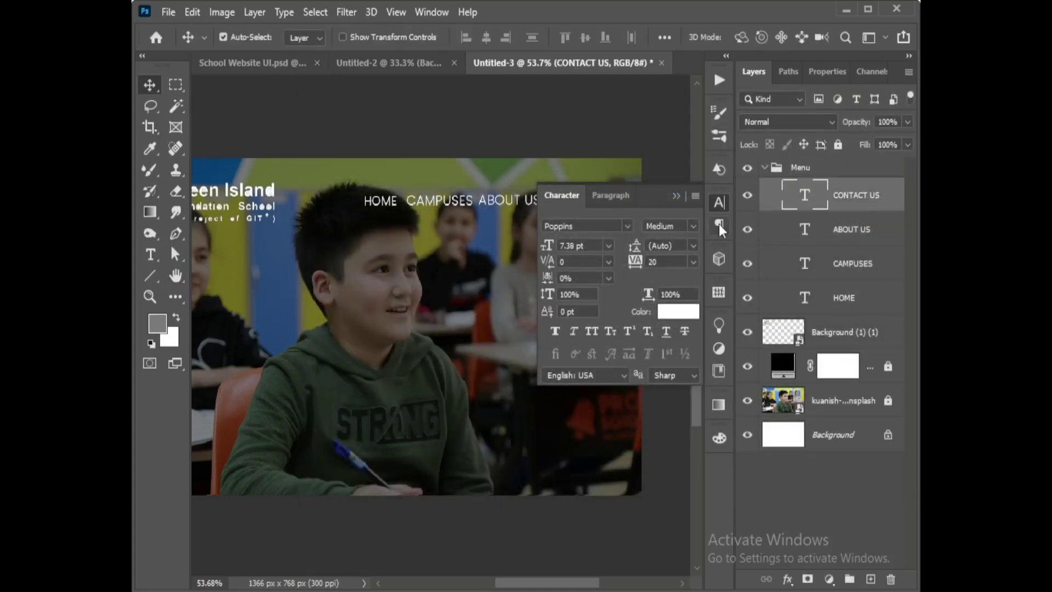
pyautogui.click(678, 197)
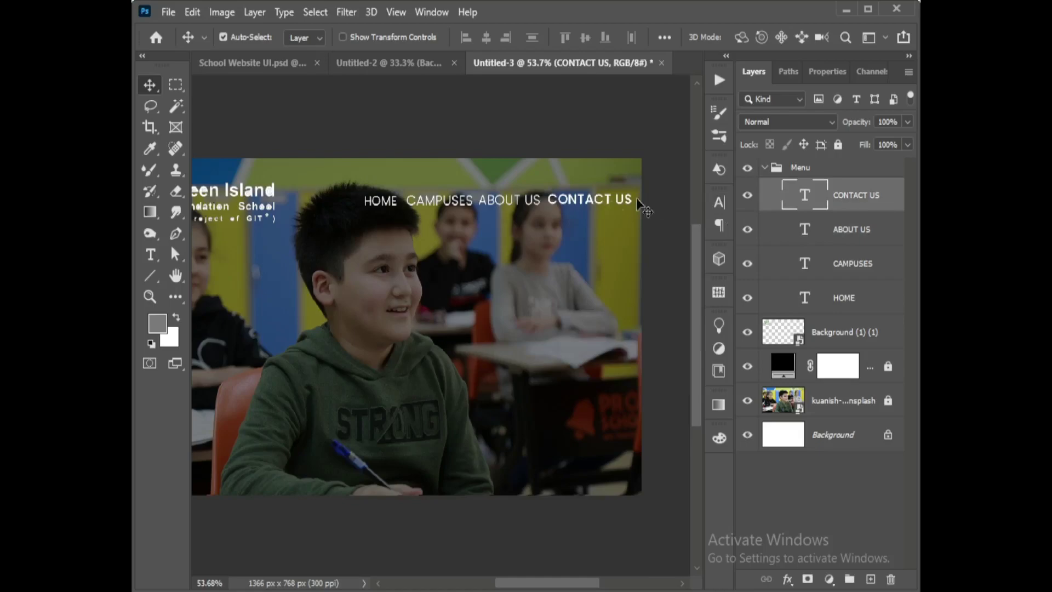
pyautogui.click(720, 202)
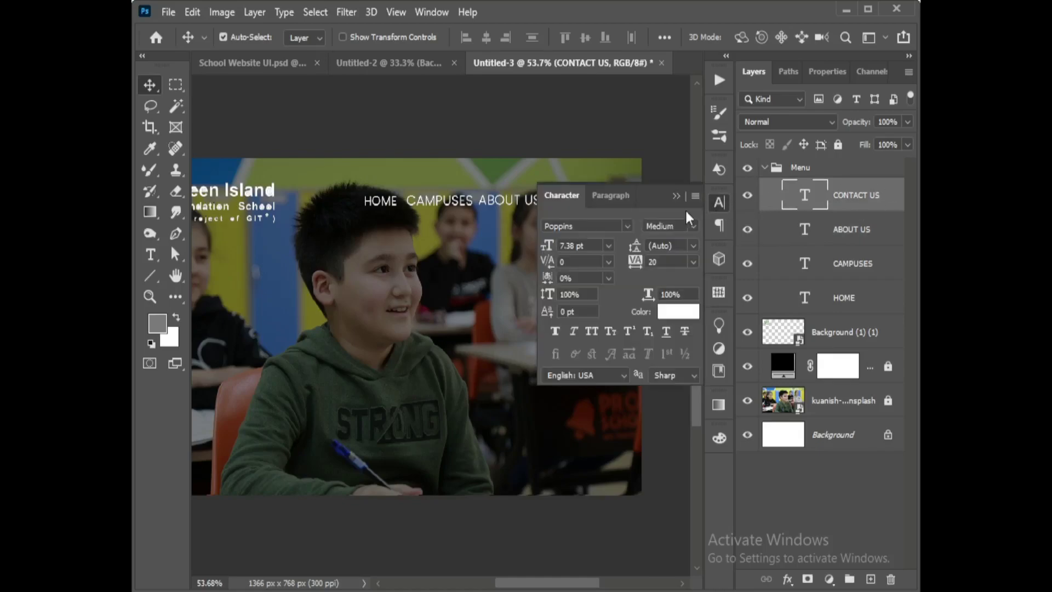
pyautogui.click(692, 225)
pyautogui.click(674, 321)
pyautogui.click(677, 195)
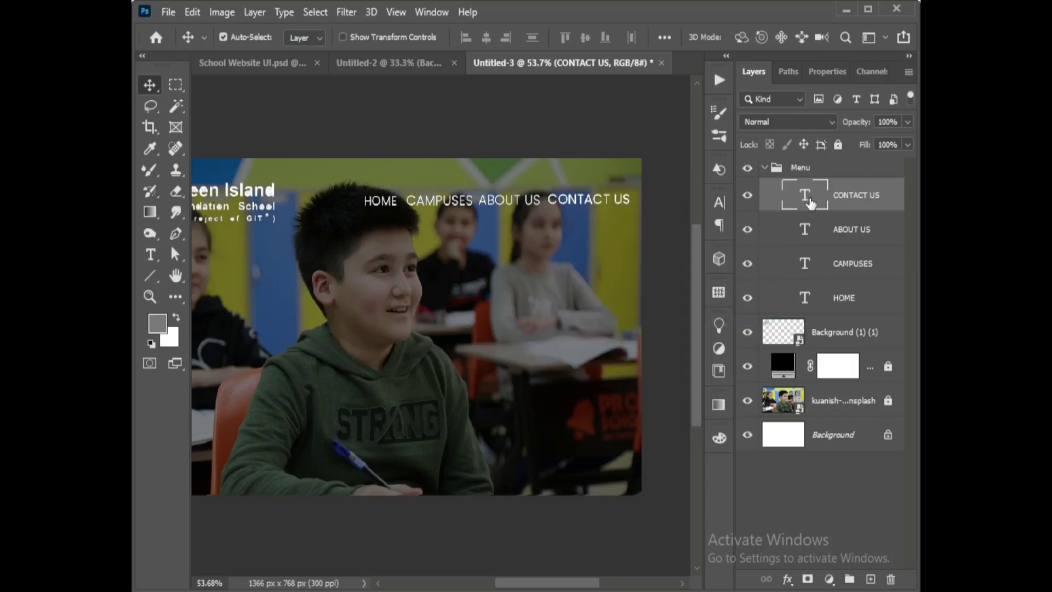
# - Set the Poppins font style of the ABOUT US, CAMPUSES and HOME texts to Regular and deselect them
pyautogui.click(810, 237)
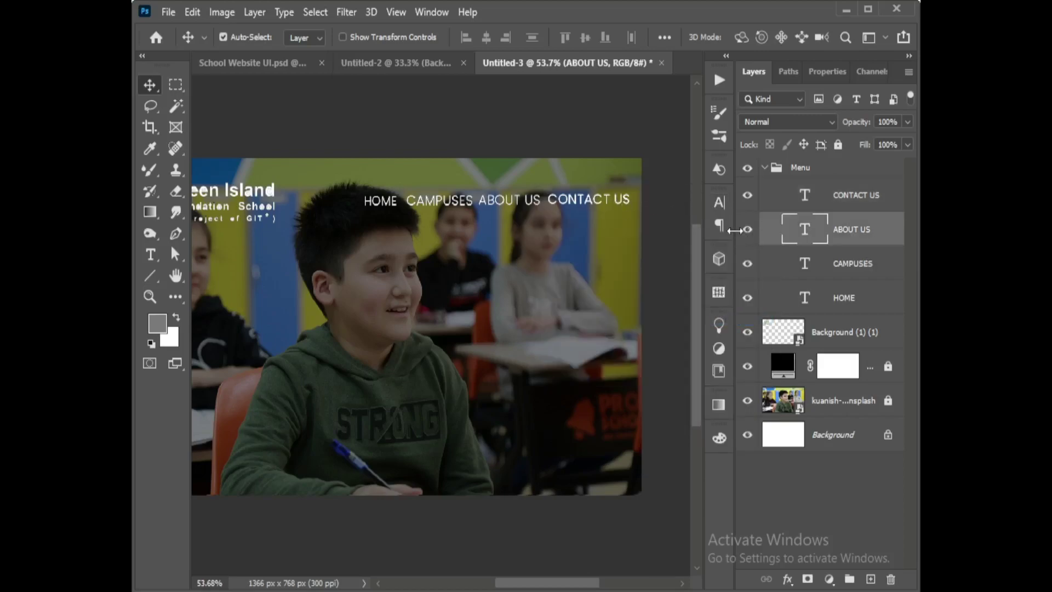
pyautogui.click(718, 203)
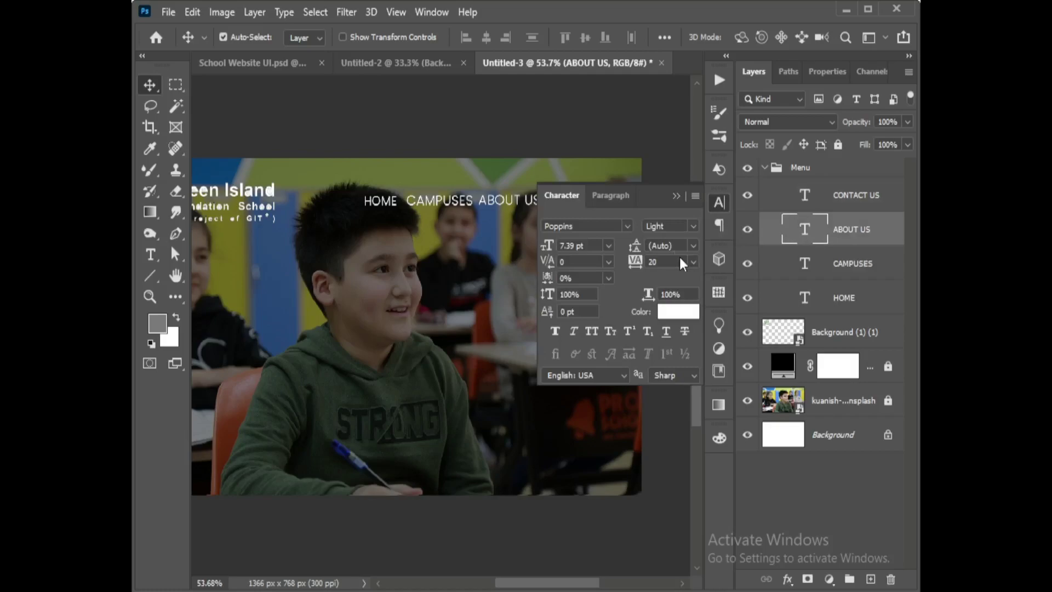
pyautogui.keyDown('shift'); pyautogui.click(869, 301); pyautogui.keyUp('shift')
pyautogui.click(692, 225)
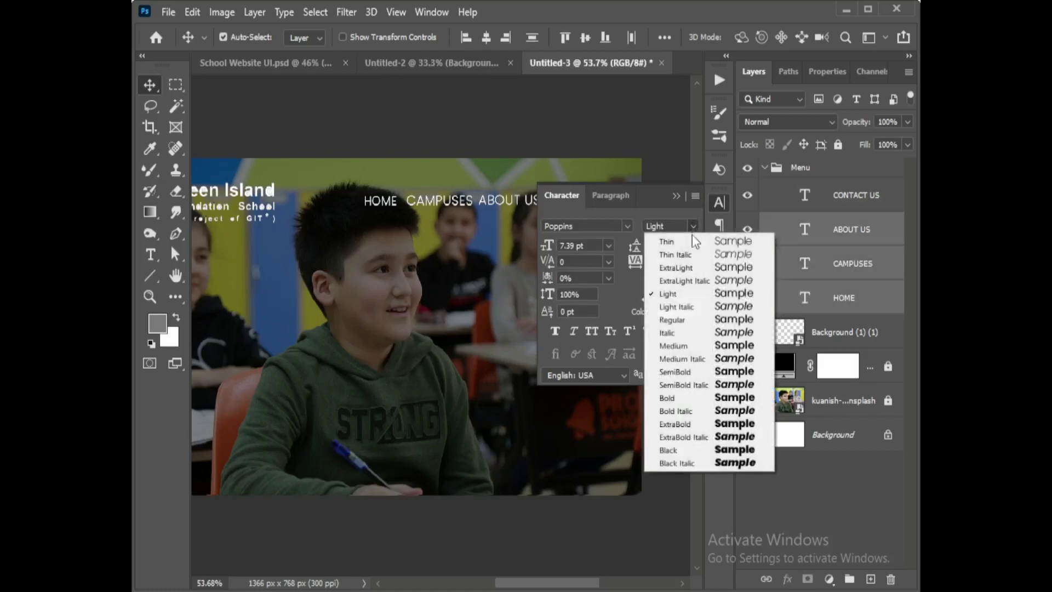
pyautogui.click(685, 318)
pyautogui.click(680, 312)
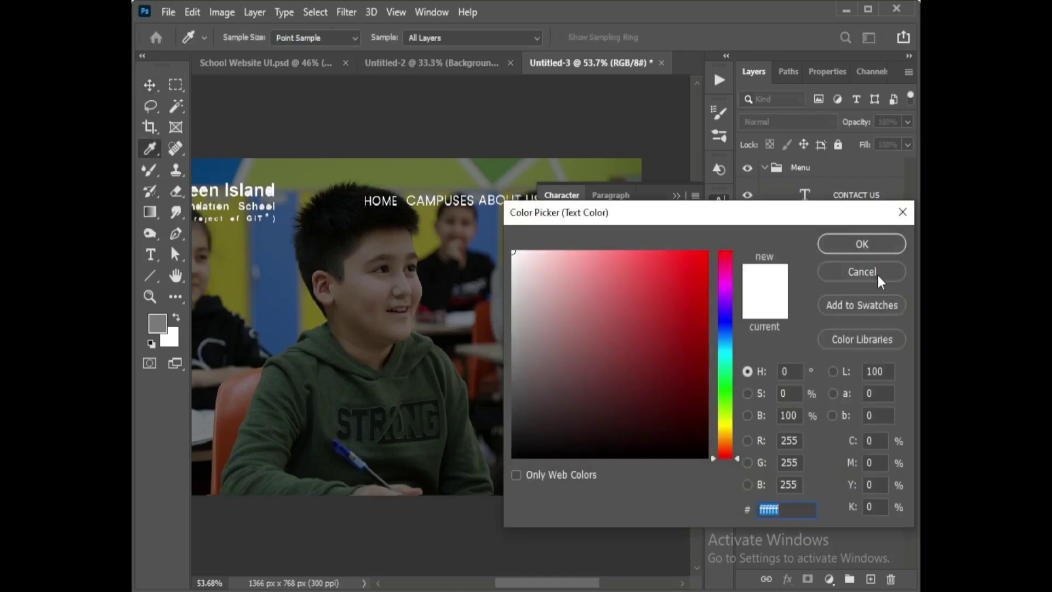
pyautogui.click(878, 271)
pyautogui.click(675, 197)
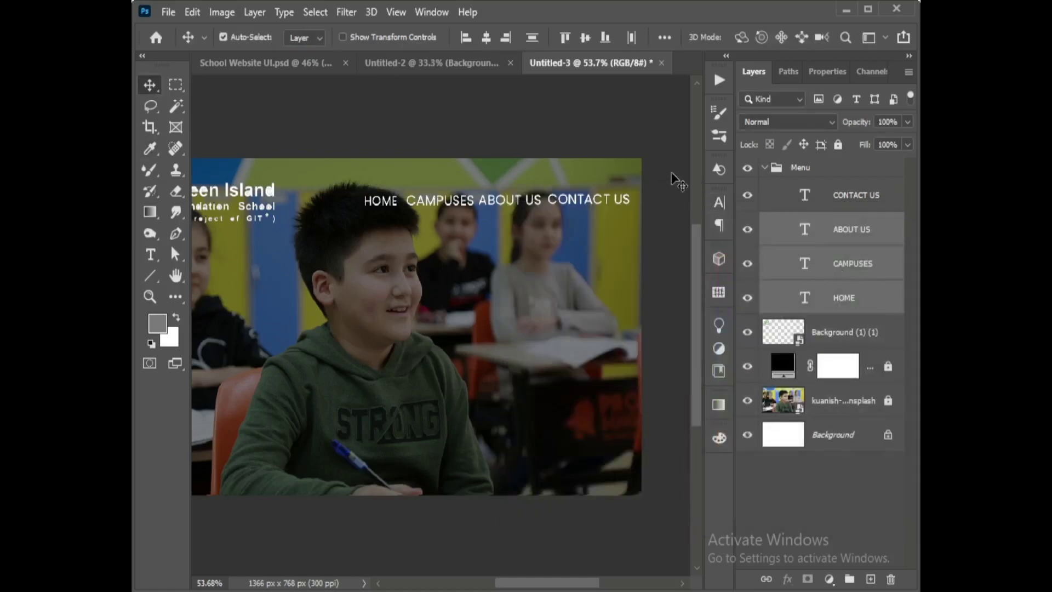
pyautogui.click(678, 181)
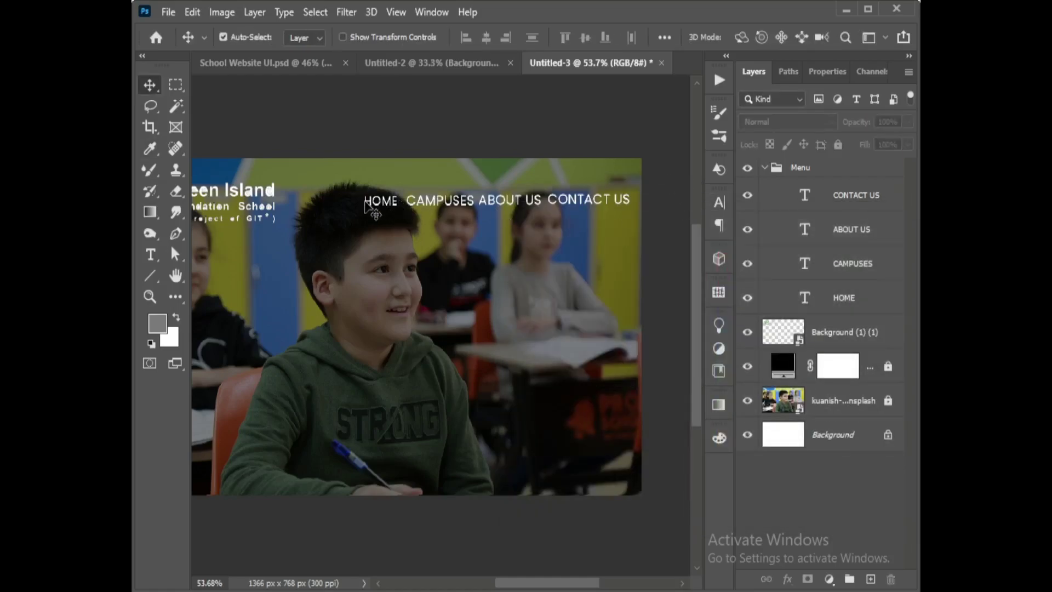
# - Nudge the HOME text left to widen the gap between it and CAMPUSES
pyautogui.hotkey('ctrl', '0')
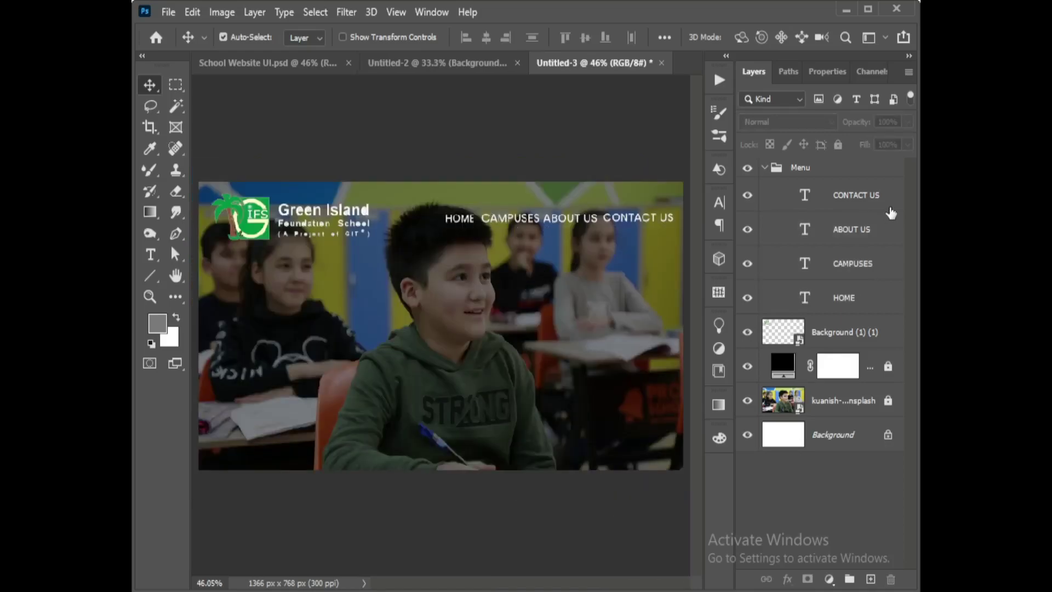
pyautogui.click(875, 306)
pyautogui.press('Left')
pyautogui.press('Left')
pyautogui.press('Left')
pyautogui.press('Left')
pyautogui.press('Left')
pyautogui.press('Left')
pyautogui.press('Left')
pyautogui.press('Left')
pyautogui.press('Left')
pyautogui.press('Left')
pyautogui.press('Left')
pyautogui.press('Left')
pyautogui.press('Left')
pyautogui.press('Left')
pyautogui.press('Left')
pyautogui.press('Left')
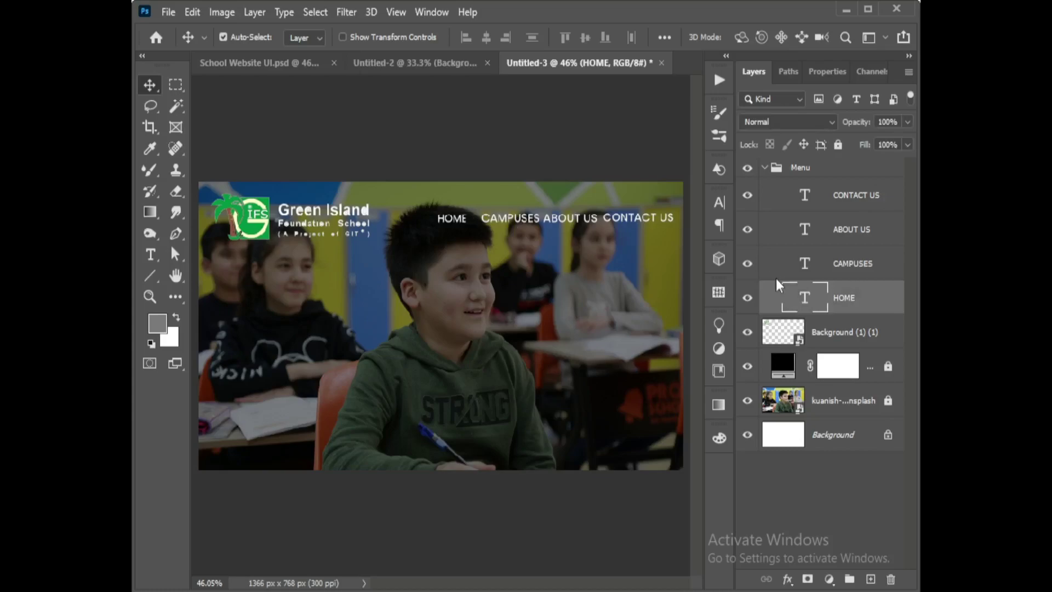
# - Nudge the CAMPUSES text slightly left, away from ABOUT US
pyautogui.click(878, 267)
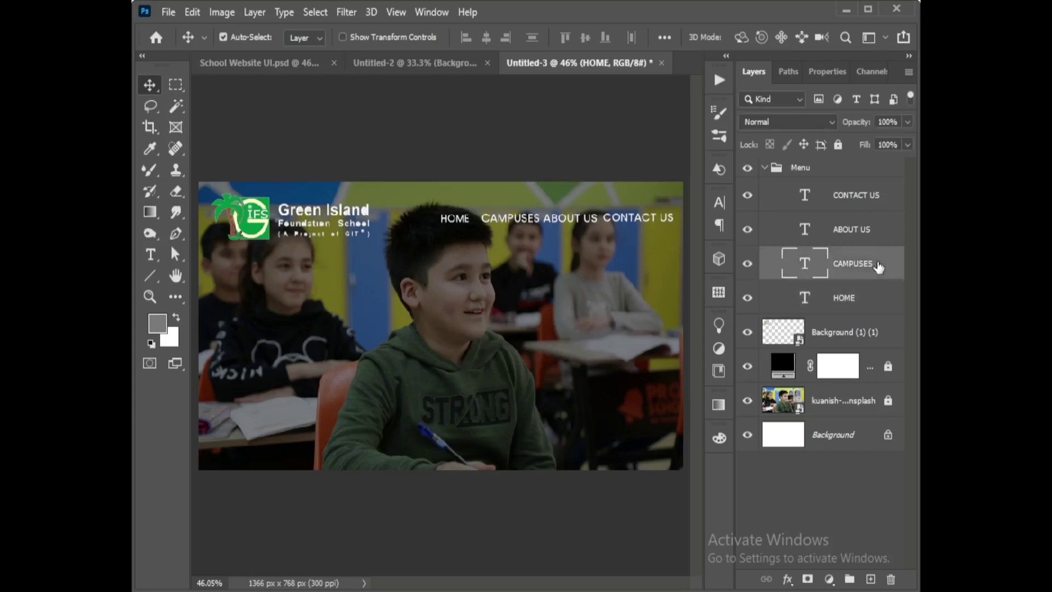
pyautogui.press('Left')
pyautogui.press('Left')
pyautogui.press('Left')
pyautogui.press('Left')
pyautogui.press('Left')
# - Nudge the ABOUT US text slightly left and the CONTACT US text slightly right to even out the menu spacing
pyautogui.click(886, 234)
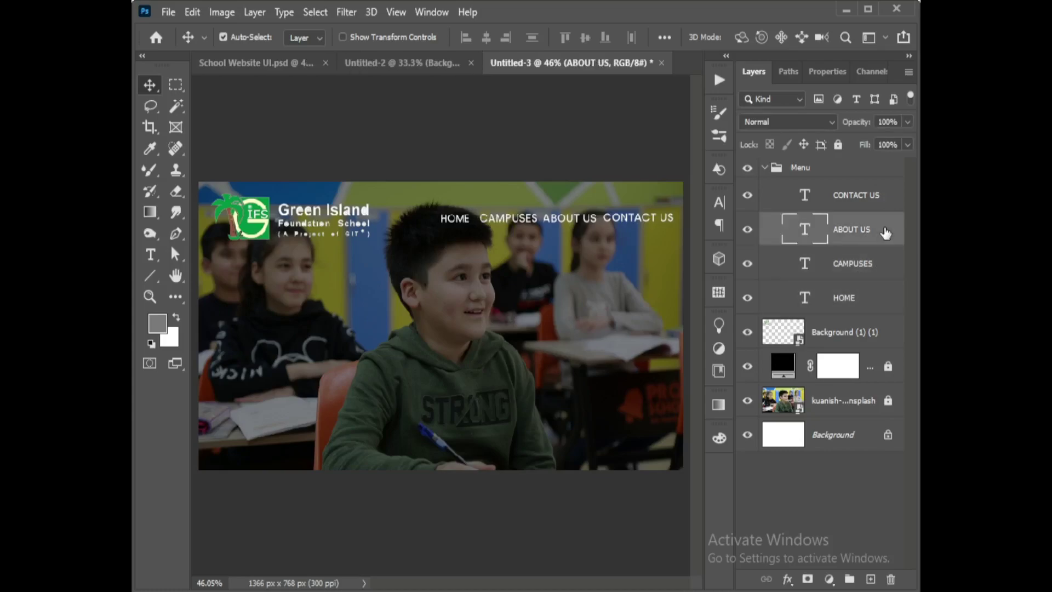
pyautogui.click(885, 196)
pyautogui.press('Right')
pyautogui.press('Right')
pyautogui.press('Right')
pyautogui.press('Right')
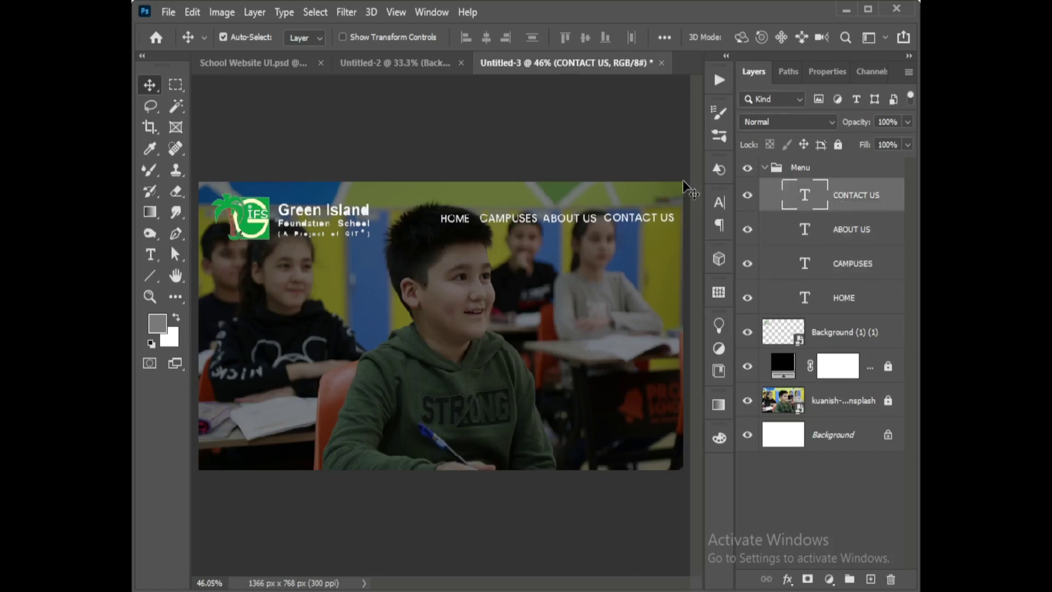
pyautogui.click(888, 235)
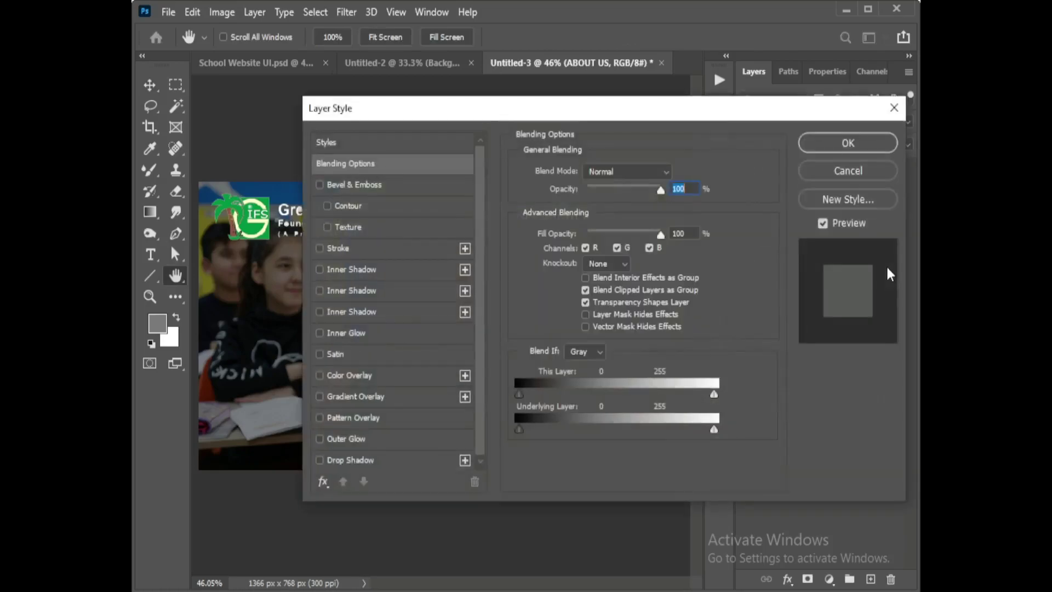
pyautogui.click(857, 167)
pyautogui.click(568, 134)
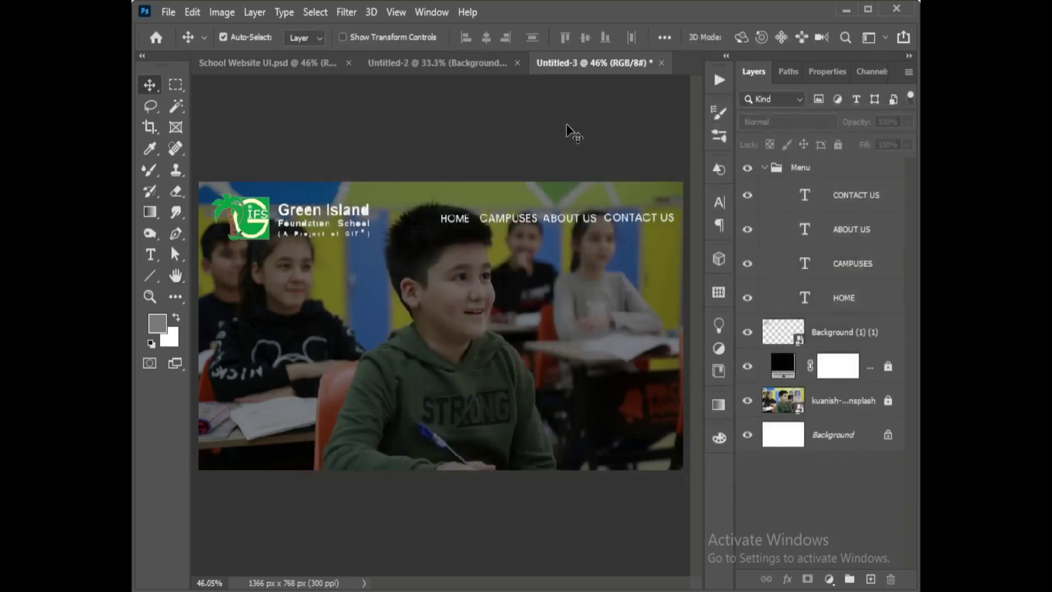
pyautogui.scroll(1, 534, 206)
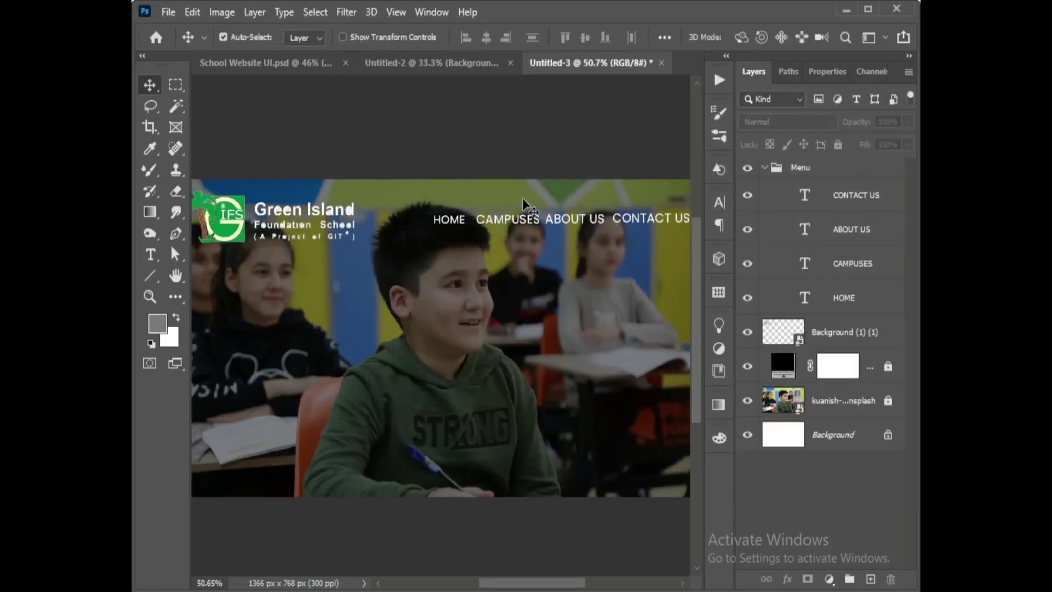
pyautogui.scroll(-1, 504, 208)
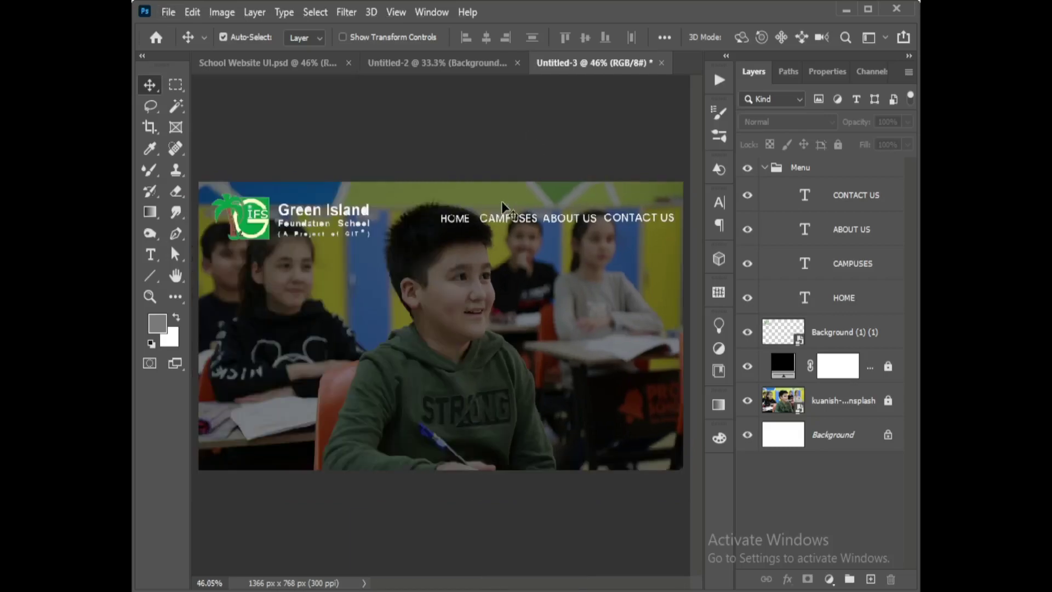
# - Add the Poppins Regular text "Learn New Things" over the photo, to the right of the boy
pyautogui.press('t')
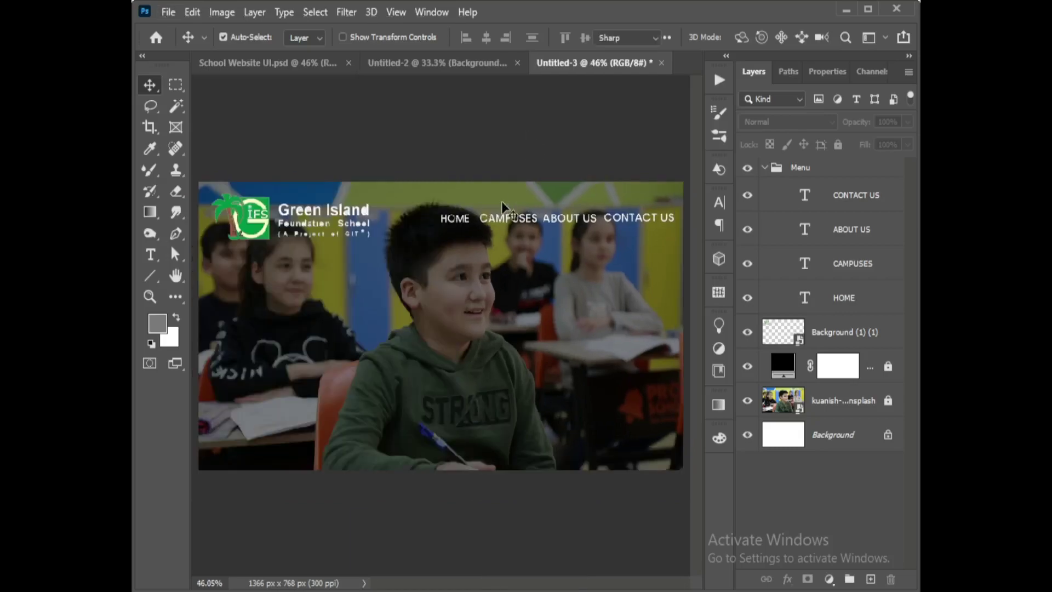
pyautogui.click(533, 329)
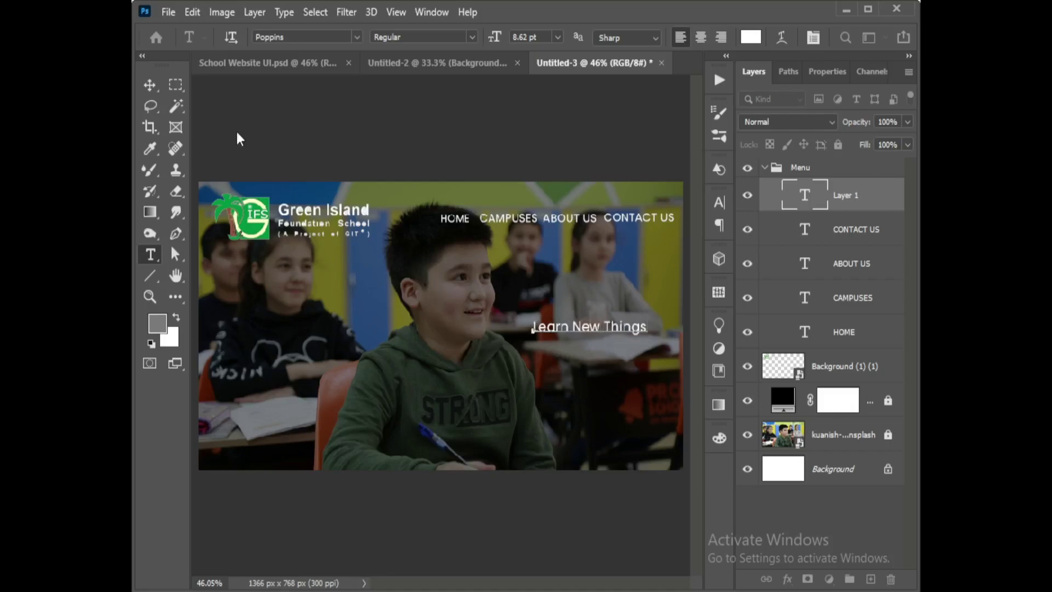
pyautogui.click(149, 85)
# - Scale the "Learn New Things" text up proportionally to about 243%, extending it leftward
pyautogui.hotkey('ctrl', 't')
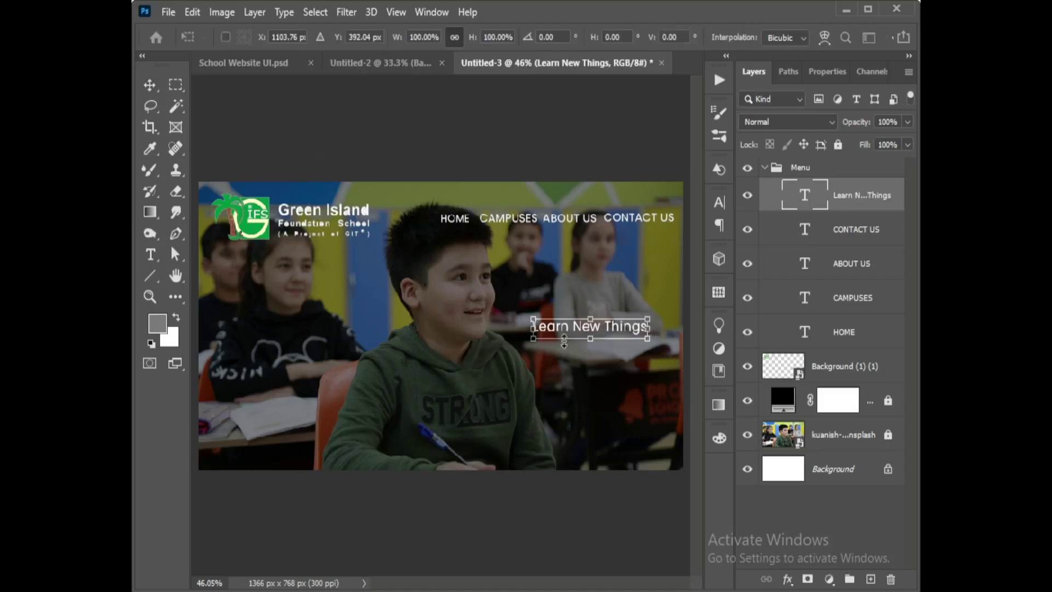
pyautogui.moveTo(532, 329); pyautogui.dragTo(365, 325)
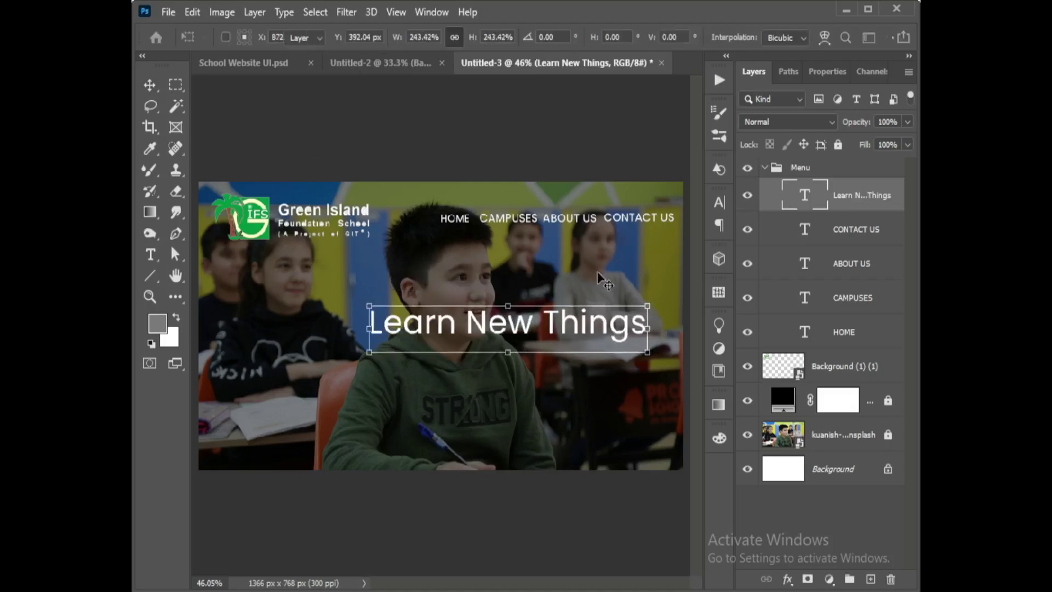
pyautogui.press('Return')
# - Set the "Learn New Things" heading's Poppins font style to Bold
pyautogui.click(719, 203)
pyautogui.click(692, 225)
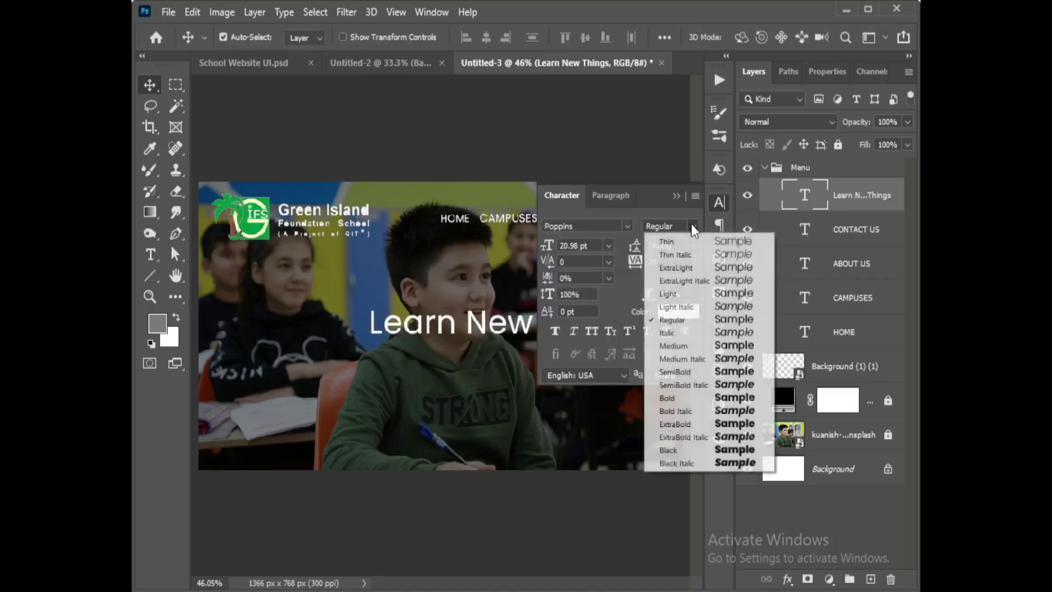
pyautogui.click(673, 397)
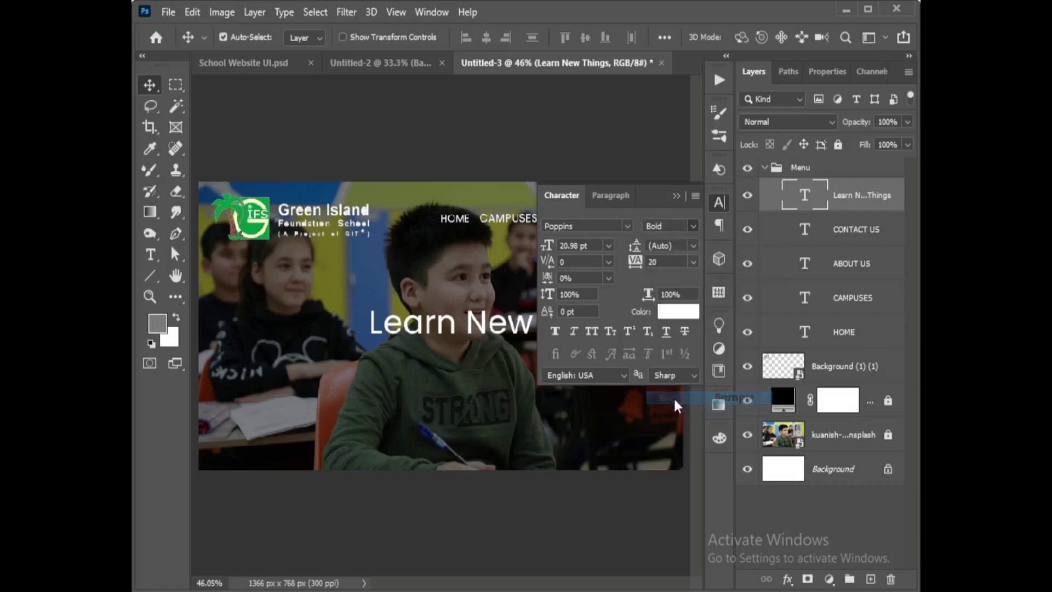
pyautogui.click(675, 196)
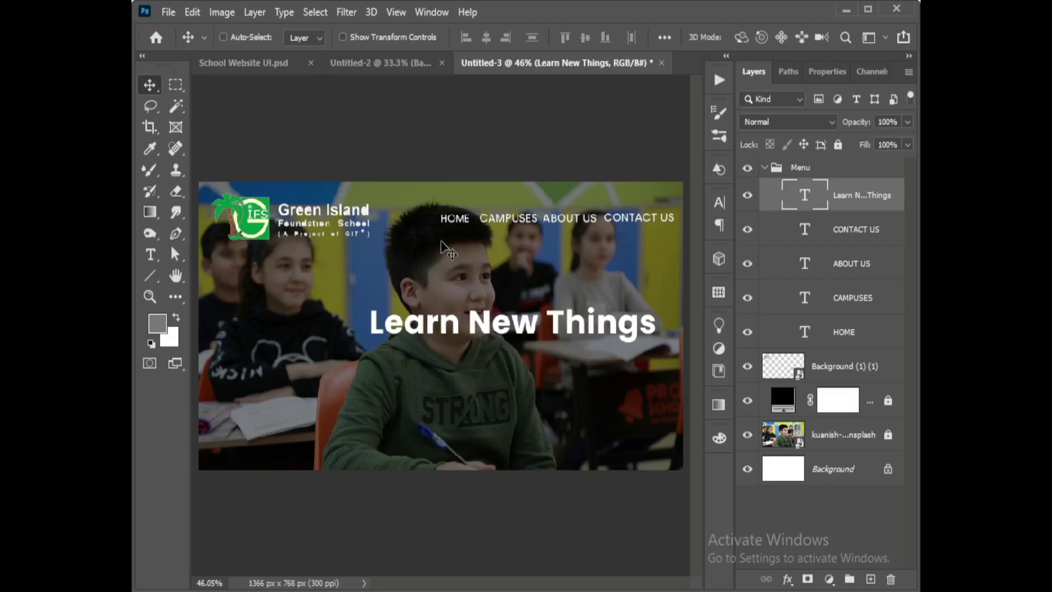
# - Show the rulers and place vertical guides at the photo's left edge and at the end of the CONTACT US text
pyautogui.hotkey('ctrl', 'r')
pyautogui.moveTo(199, 193); pyautogui.dragTo(194, 167)
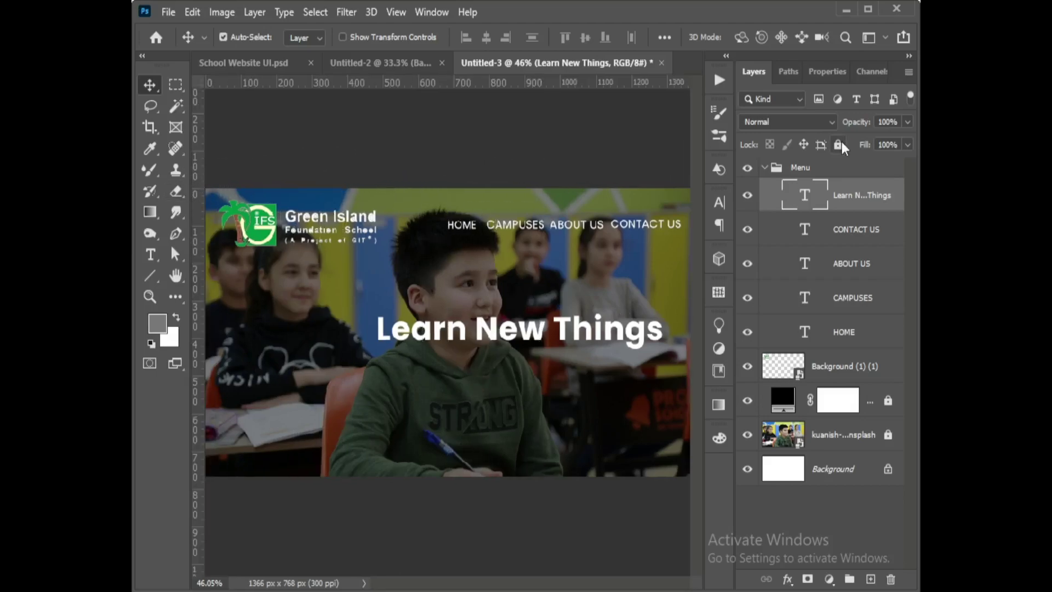
pyautogui.click(857, 170)
pyautogui.click(763, 168)
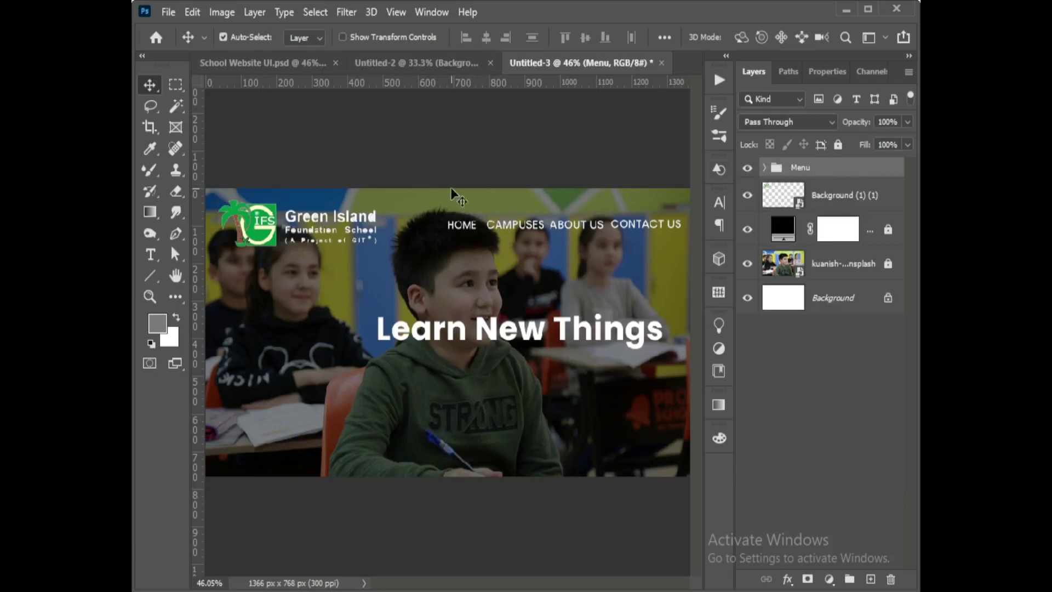
pyautogui.moveTo(195, 208); pyautogui.dragTo(680, 165)
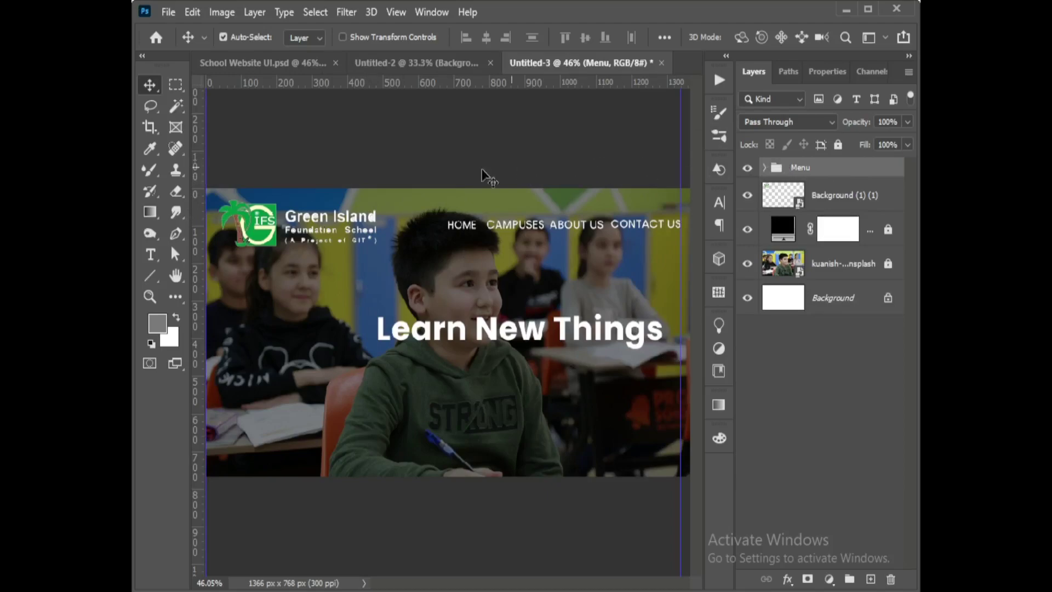
pyautogui.click(448, 149)
pyautogui.rightClick(441, 147)
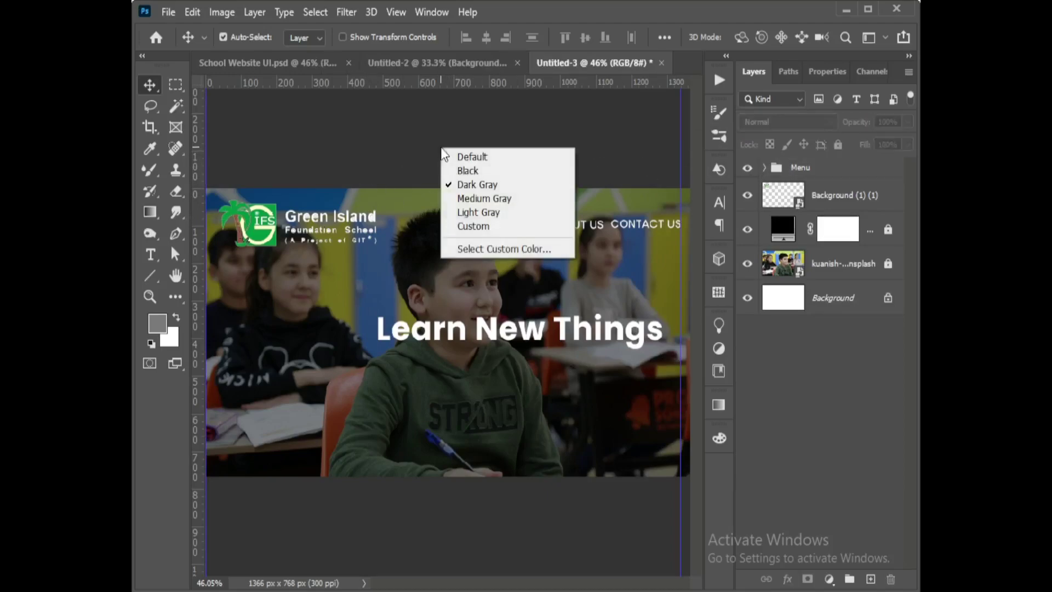
pyautogui.rightClick(634, 259)
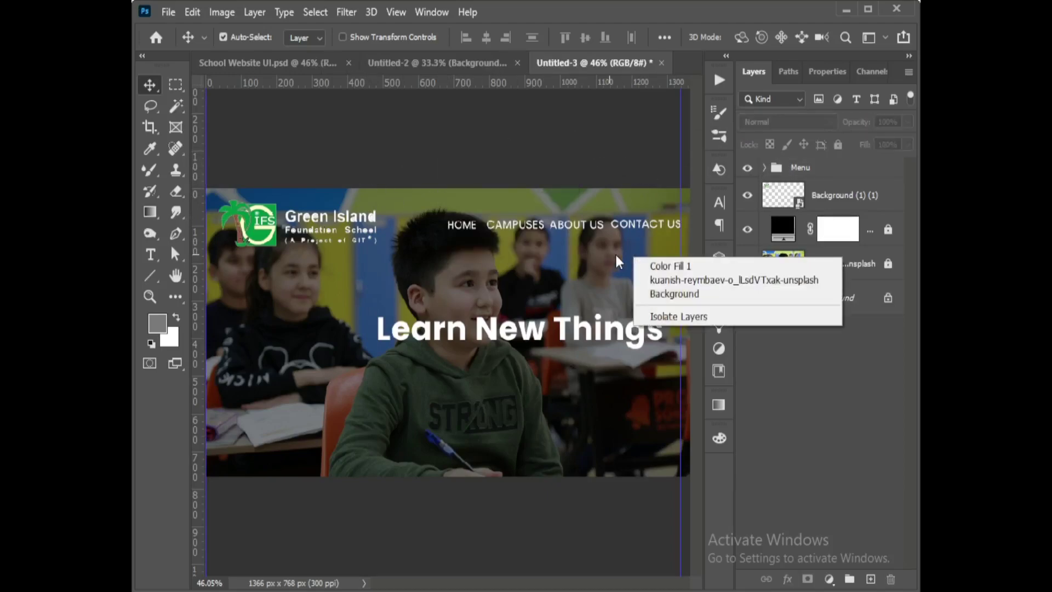
pyautogui.rightClick(681, 174)
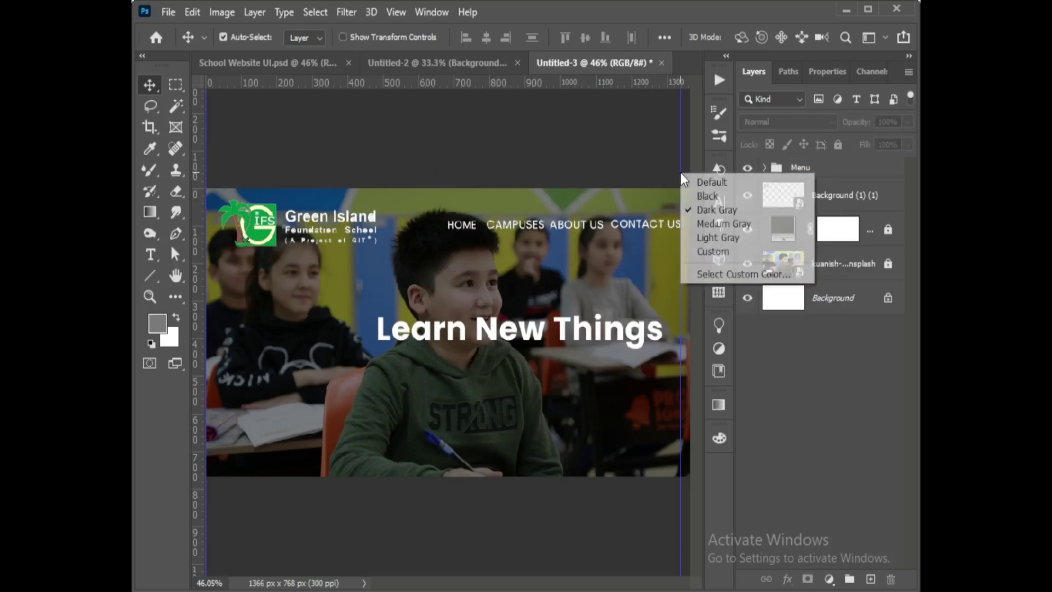
# - Hide the rulers and move the "Learn New Things" heading right until it ends at the guide below CONTACT US
pyautogui.click(636, 171)
pyautogui.press('ctrl')
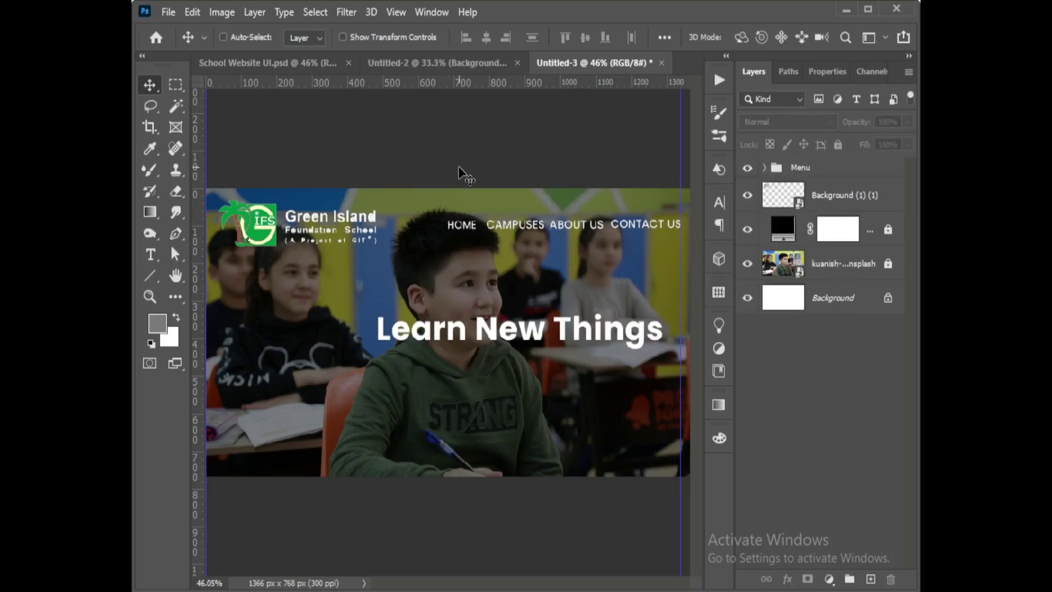
pyautogui.hotkey('ctrl', 'r')
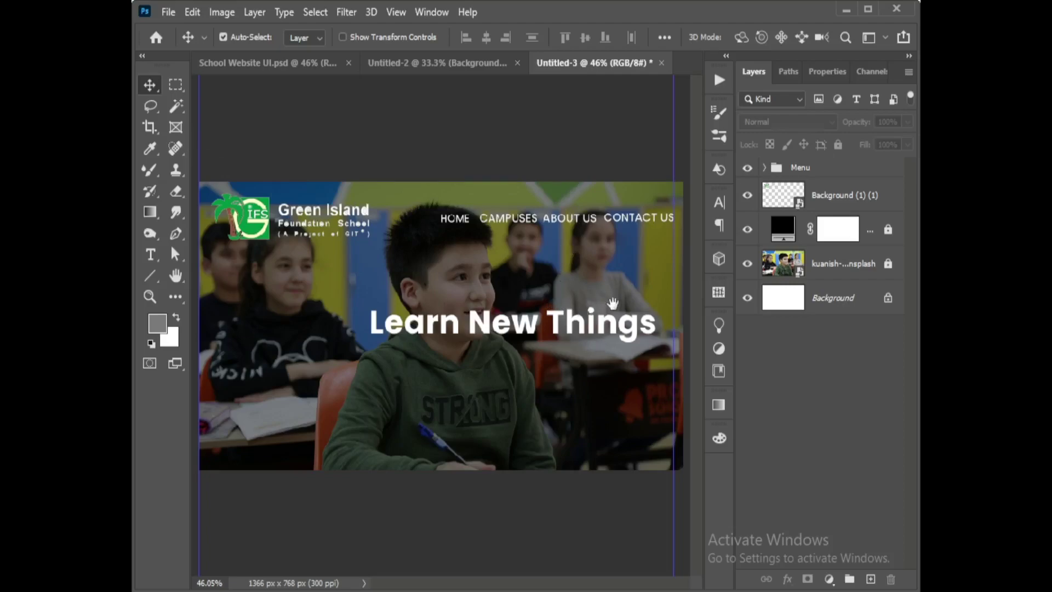
pyautogui.click(635, 335)
pyautogui.doubleClick(649, 324)
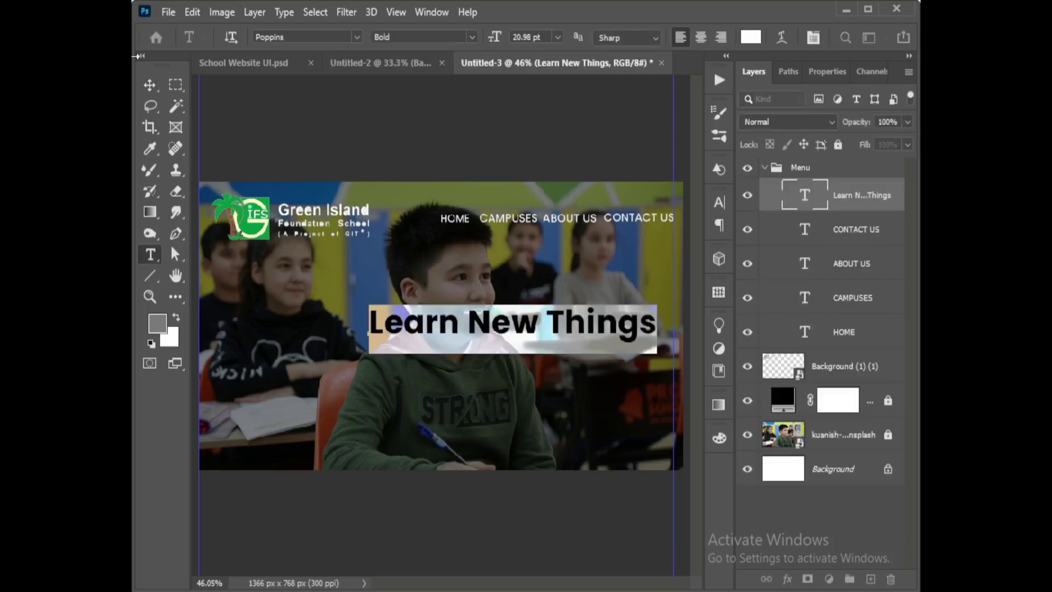
pyautogui.click(149, 84)
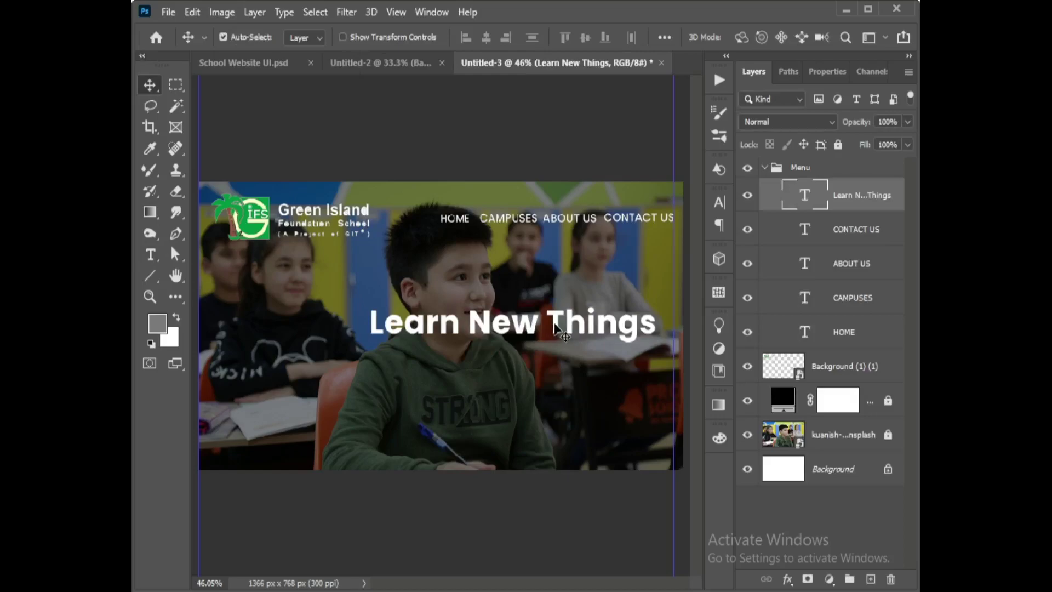
pyautogui.moveTo(555, 323); pyautogui.dragTo(574, 328)
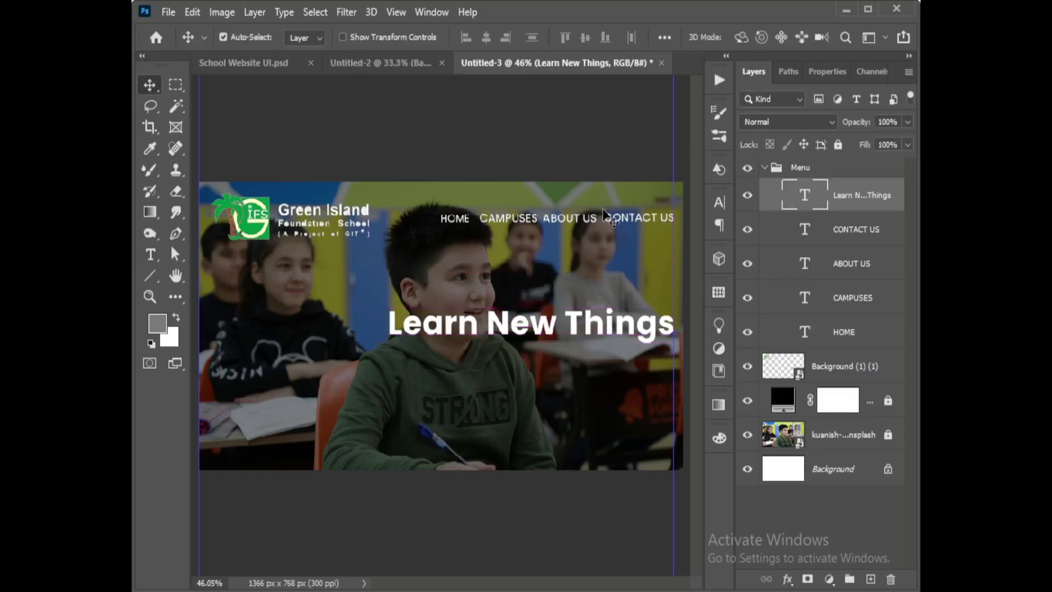
# - Move the guide at the photo's left edge slightly inward and shift the Green Island logo left to line up with it
pyautogui.scroll(-1, 646, 386)
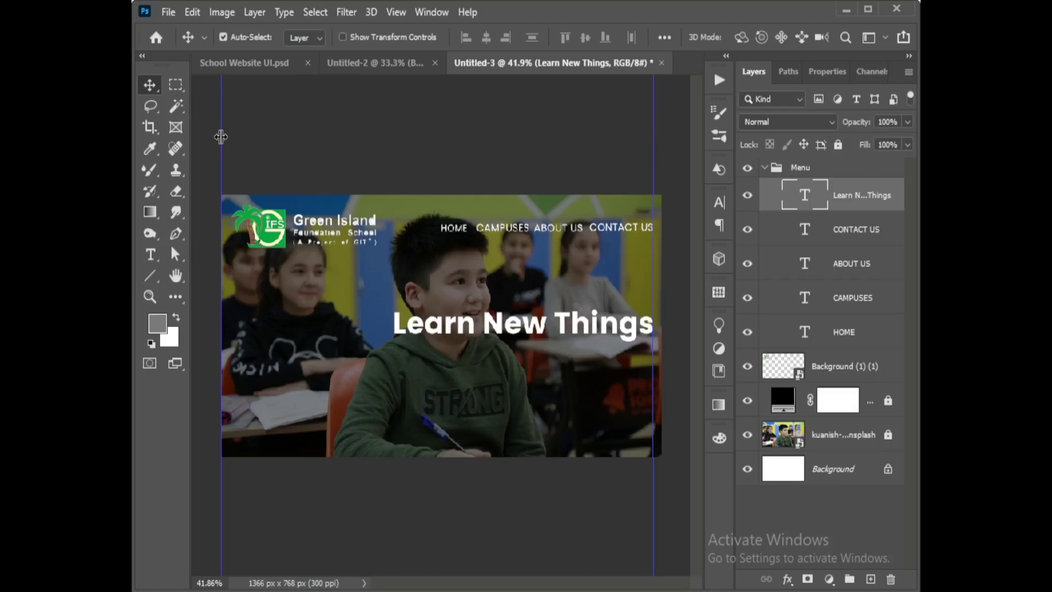
pyautogui.moveTo(222, 136); pyautogui.dragTo(229, 136)
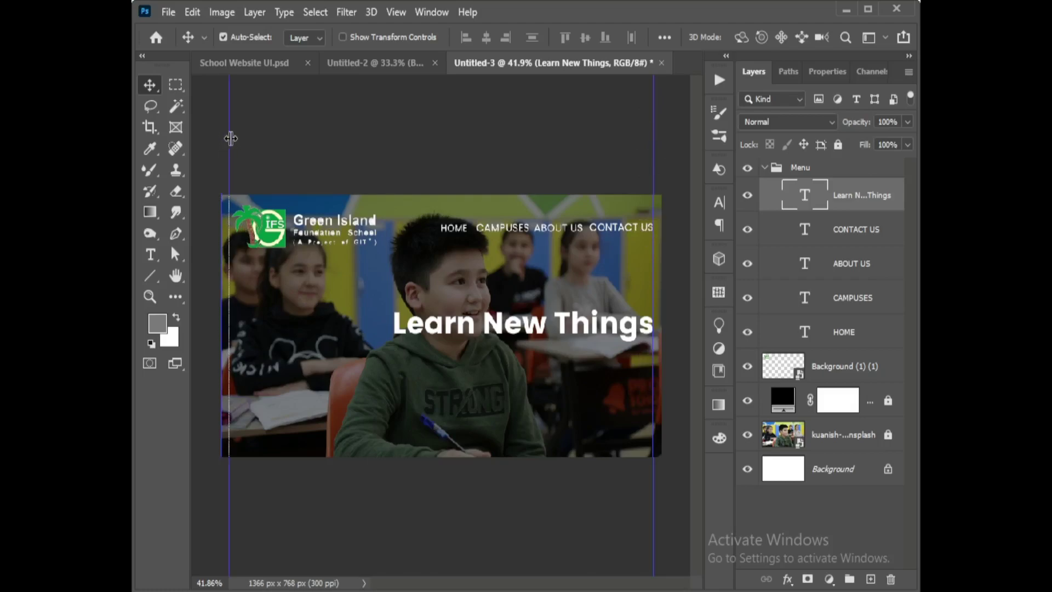
pyautogui.doubleClick(231, 139)
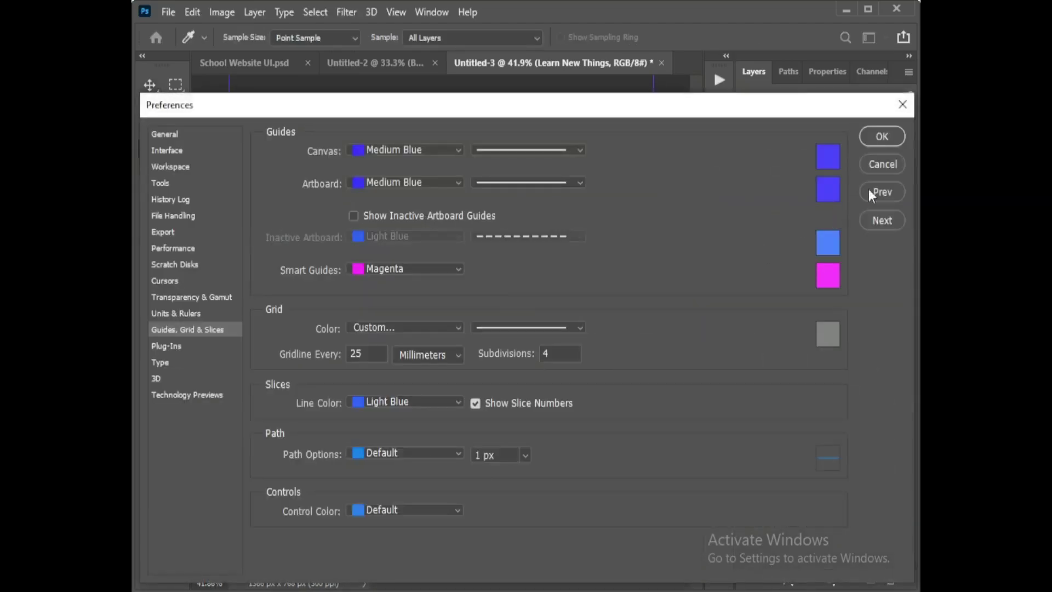
pyautogui.click(882, 162)
pyautogui.moveTo(283, 233)
pyautogui.mouseDown()
pyautogui.moveTo(282, 221)
pyautogui.moveTo(276, 233)
pyautogui.mouseUp()
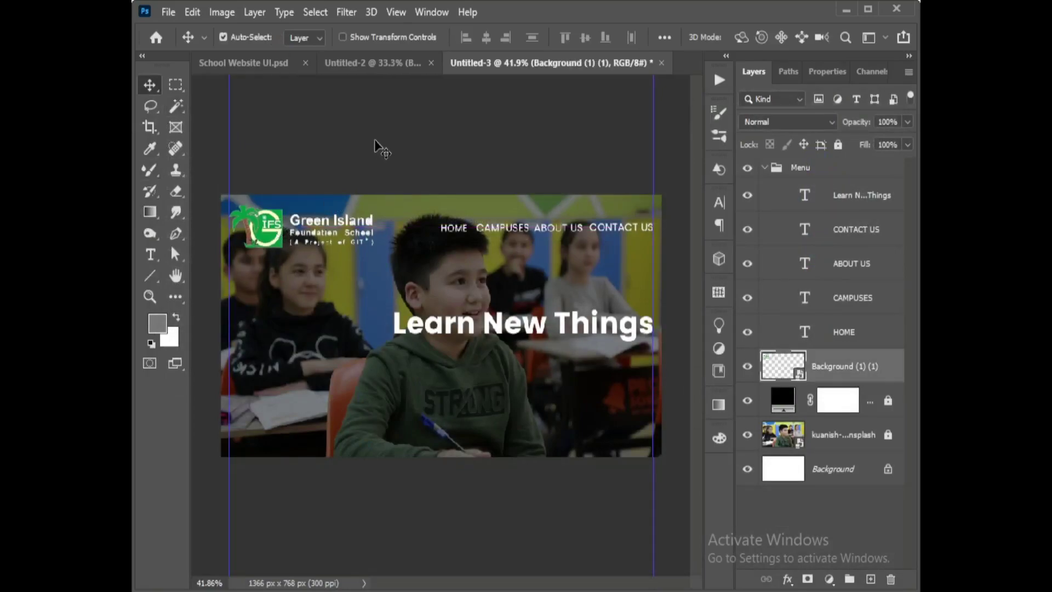
pyautogui.click(384, 148)
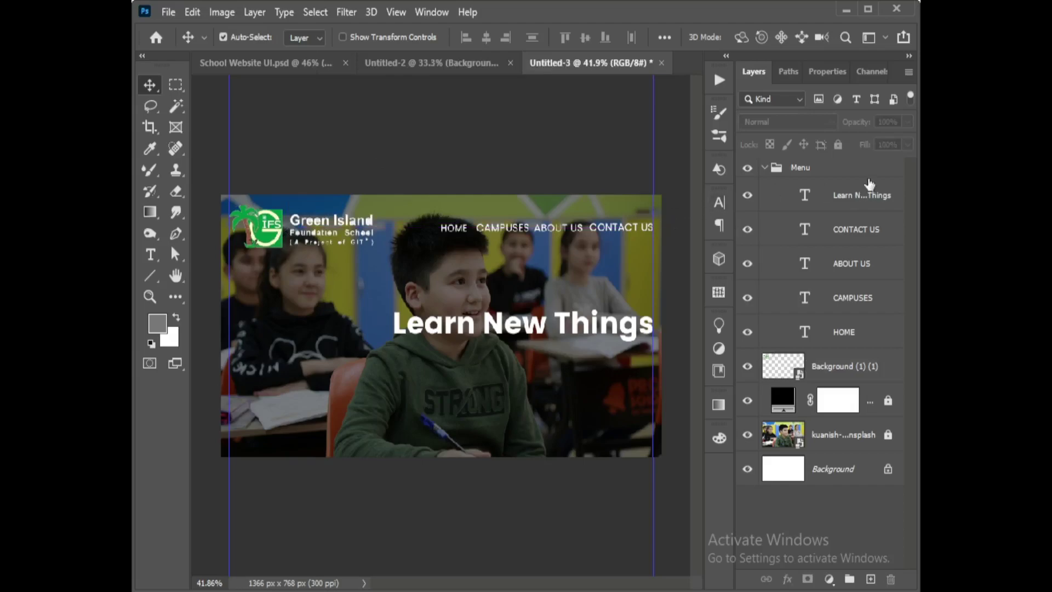
pyautogui.click(765, 168)
pyautogui.click(826, 173)
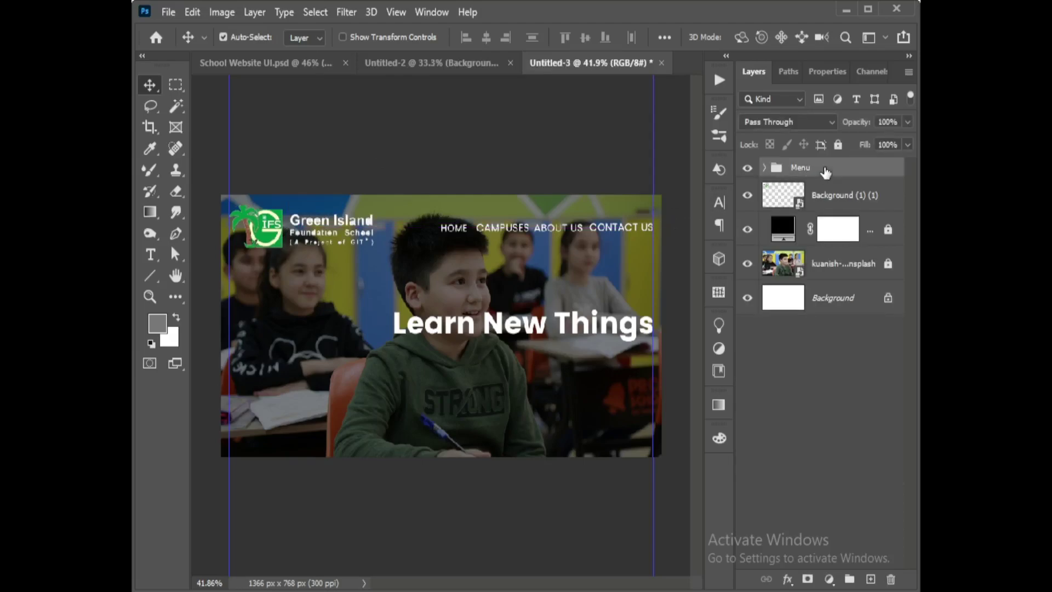
pyautogui.doubleClick(825, 173)
pyautogui.click(849, 197)
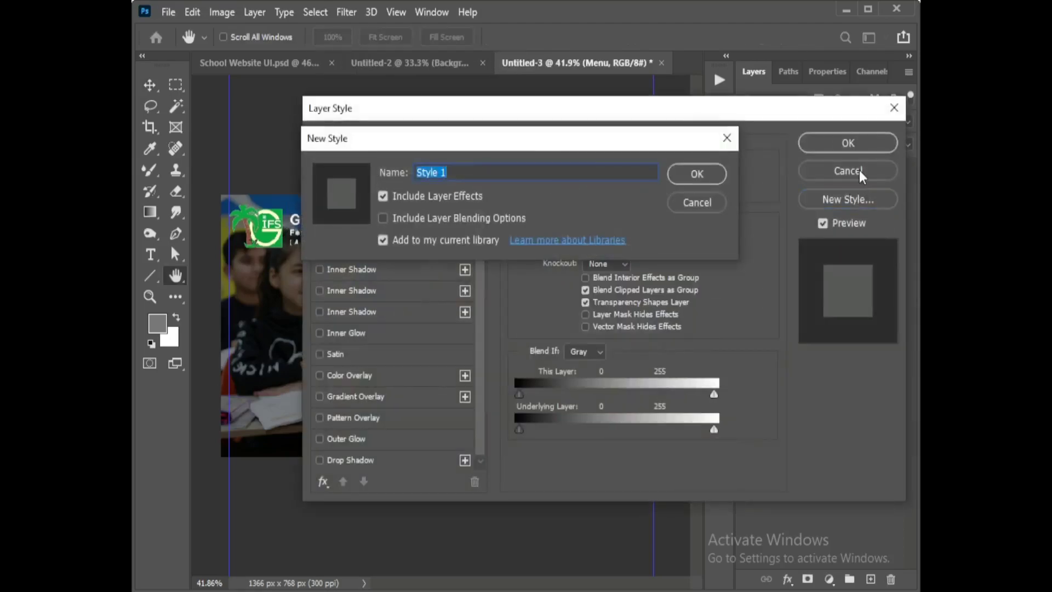
pyautogui.click(700, 206)
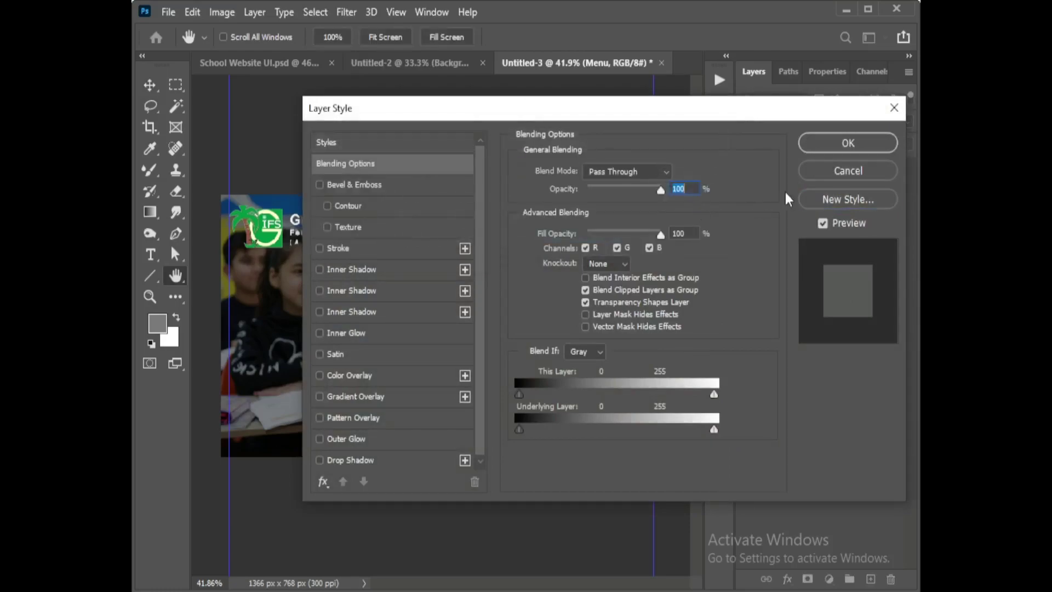
pyautogui.click(847, 170)
# - Rename the logo's layer "Background (1) (1)" as Logo
pyautogui.doubleClick(847, 195)
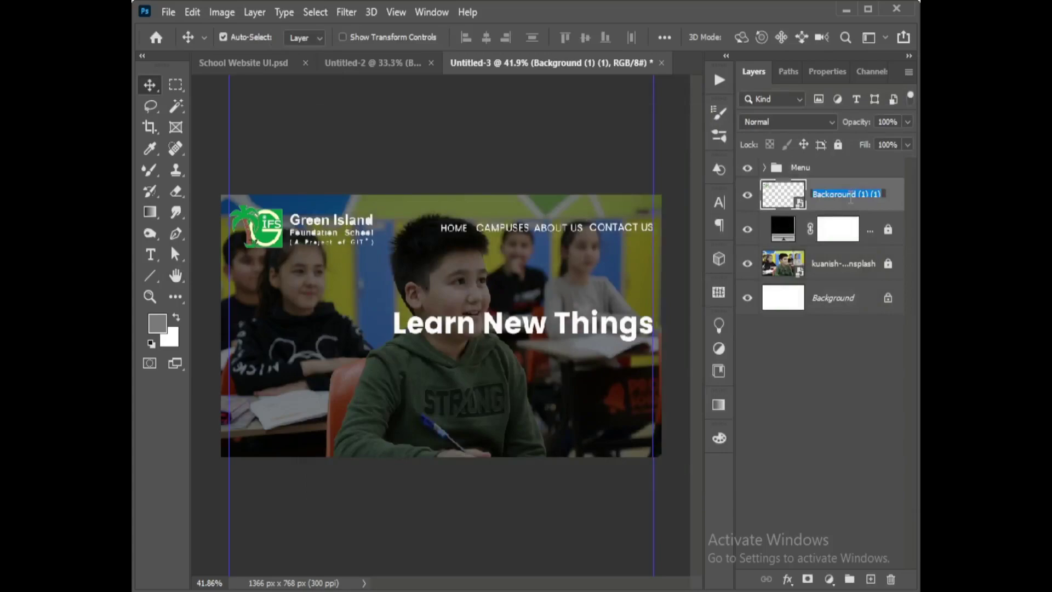
pyautogui.write('Logo')
pyautogui.press('Return')
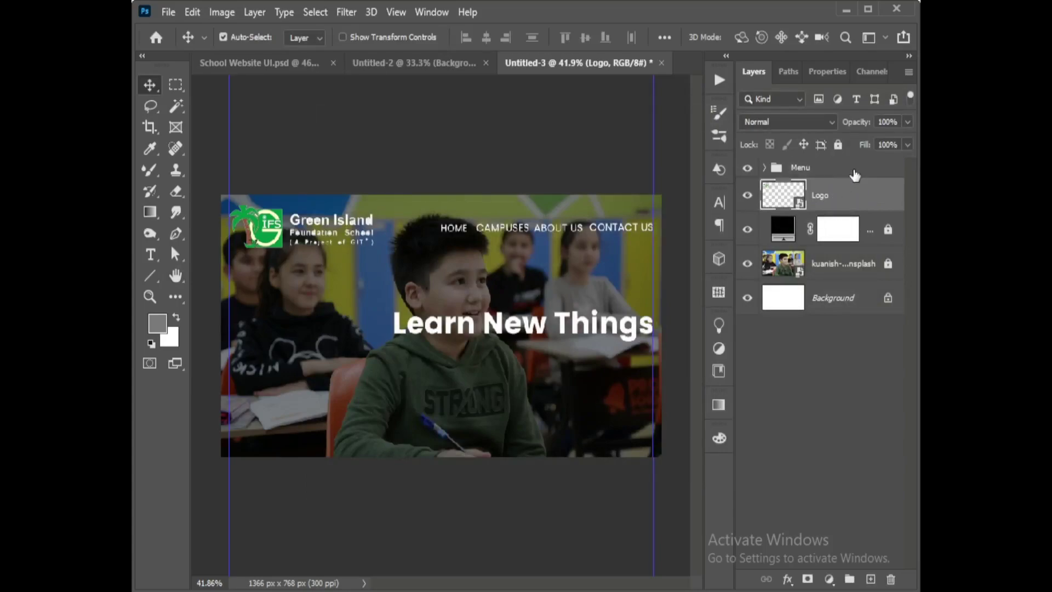
# - Try to align the Menu group and the Logo layer by their vertical centers, and undo the alignment
pyautogui.keyDown('ctrl'); pyautogui.click(858, 174); pyautogui.keyUp('ctrl')
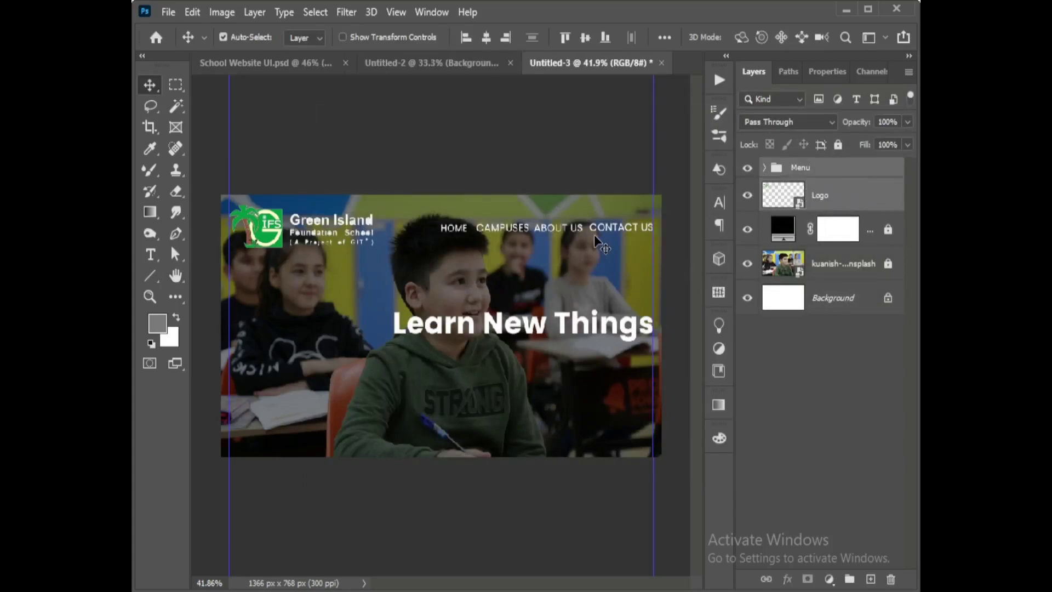
pyautogui.click(579, 38)
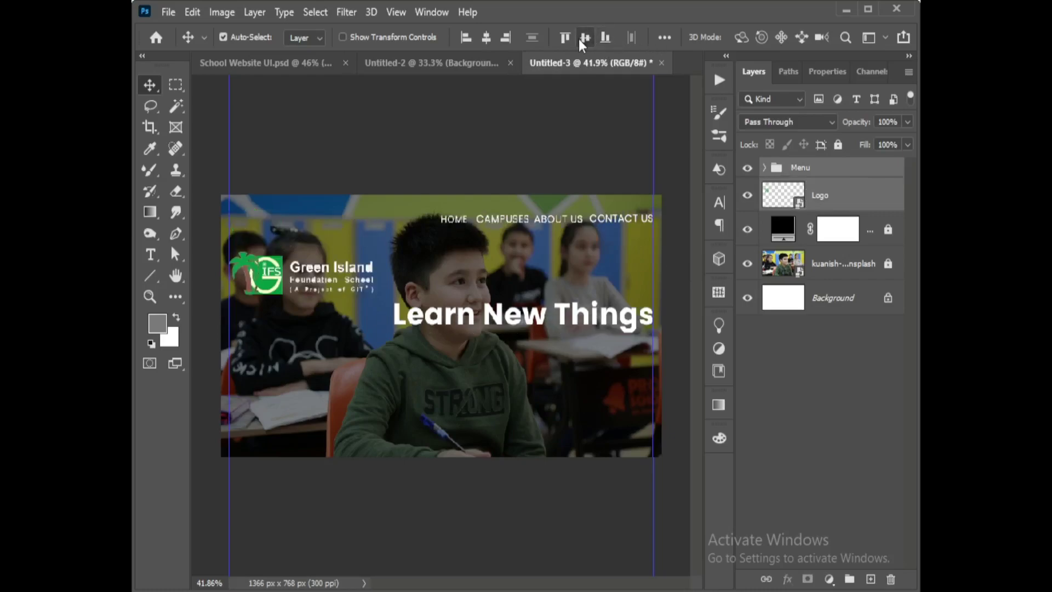
pyautogui.press('ctrl')
pyautogui.hotkey('ctrl', 'z')
pyautogui.click(584, 167)
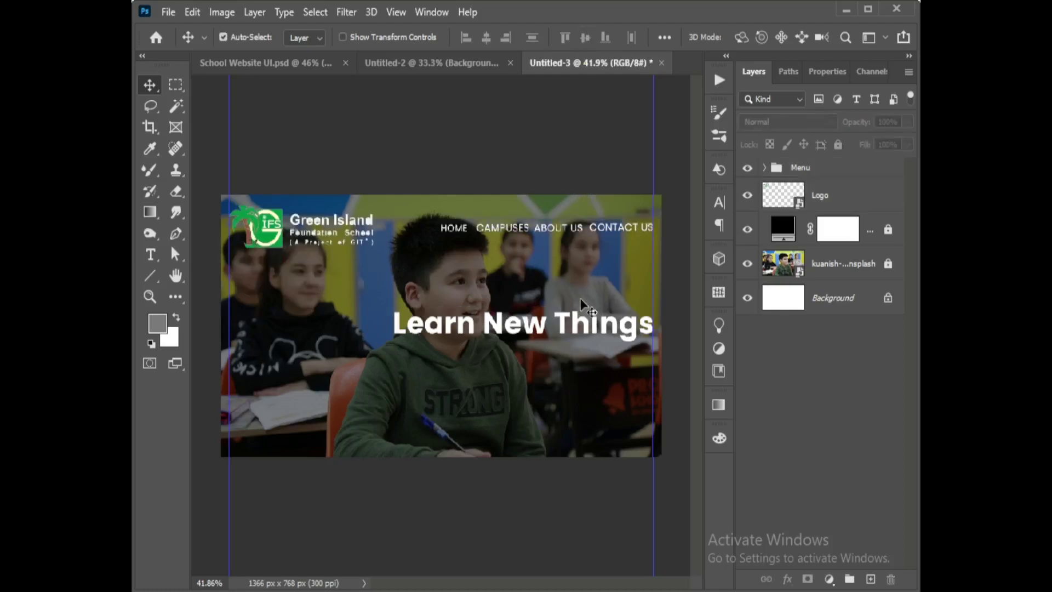
# - Move the "Learn New Things" layer out of the Menu group to the top of the layer stack and collapse the group
pyautogui.click(589, 331)
pyautogui.moveTo(858, 199); pyautogui.dragTo(836, 159)
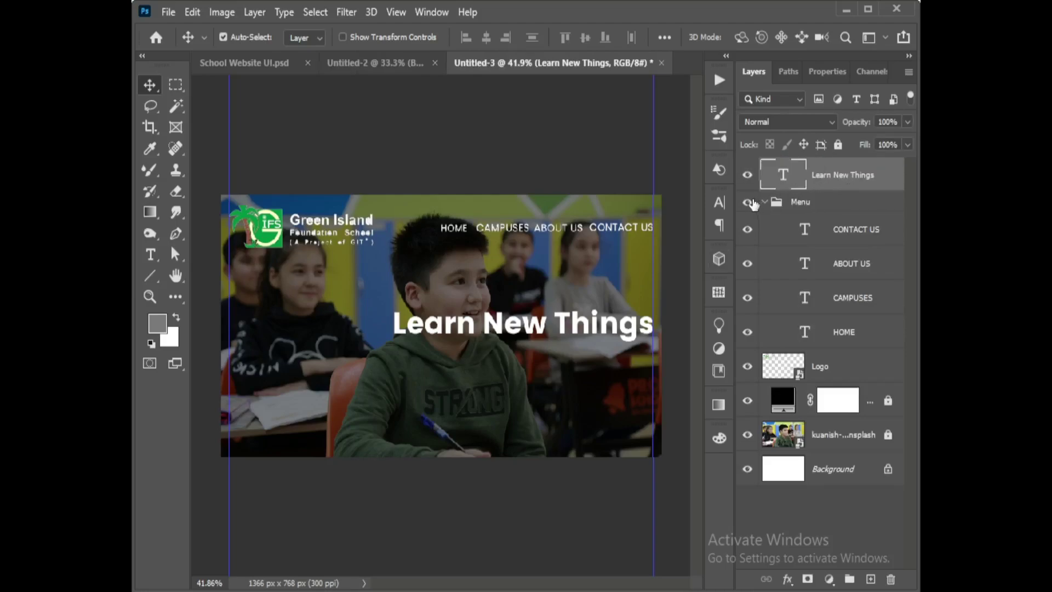
pyautogui.click(765, 203)
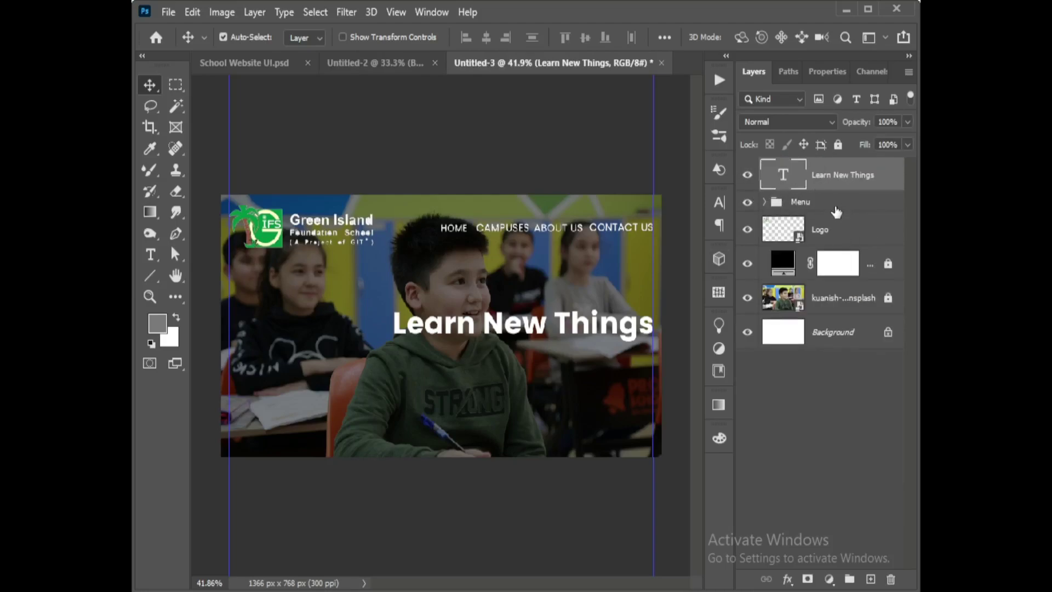
# - Align the Menu group and the Logo layer by their vertical centers
pyautogui.click(836, 207)
pyautogui.keyDown('shift'); pyautogui.click(833, 230); pyautogui.keyUp('shift')
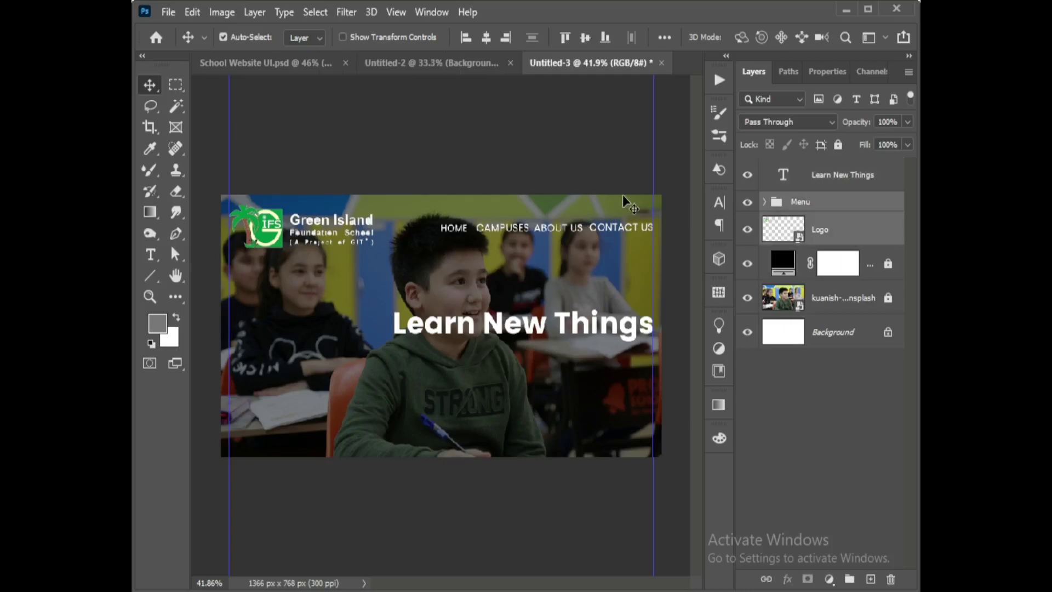
pyautogui.click(583, 37)
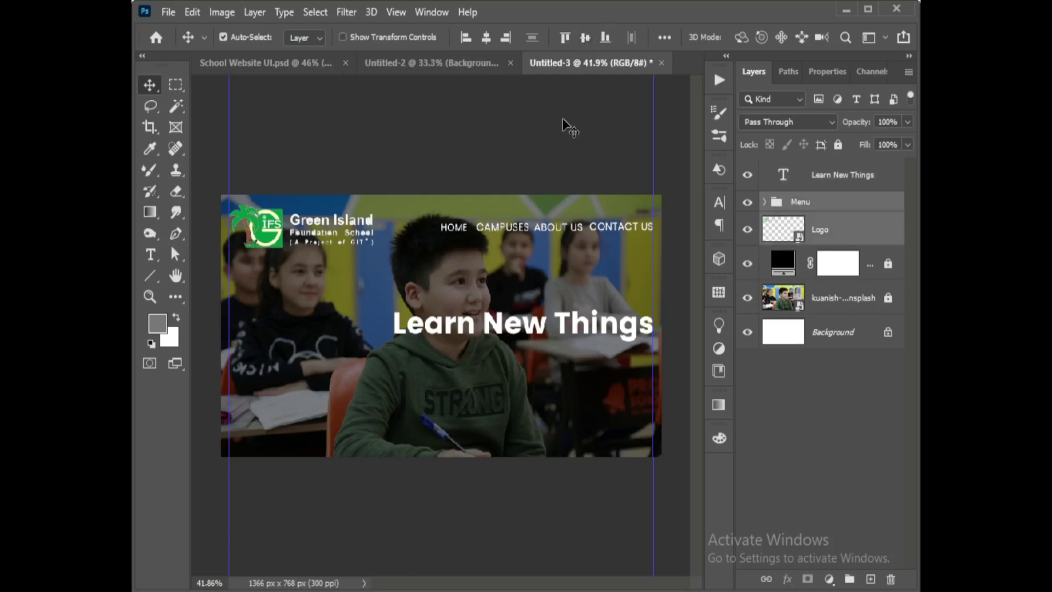
pyautogui.click(552, 133)
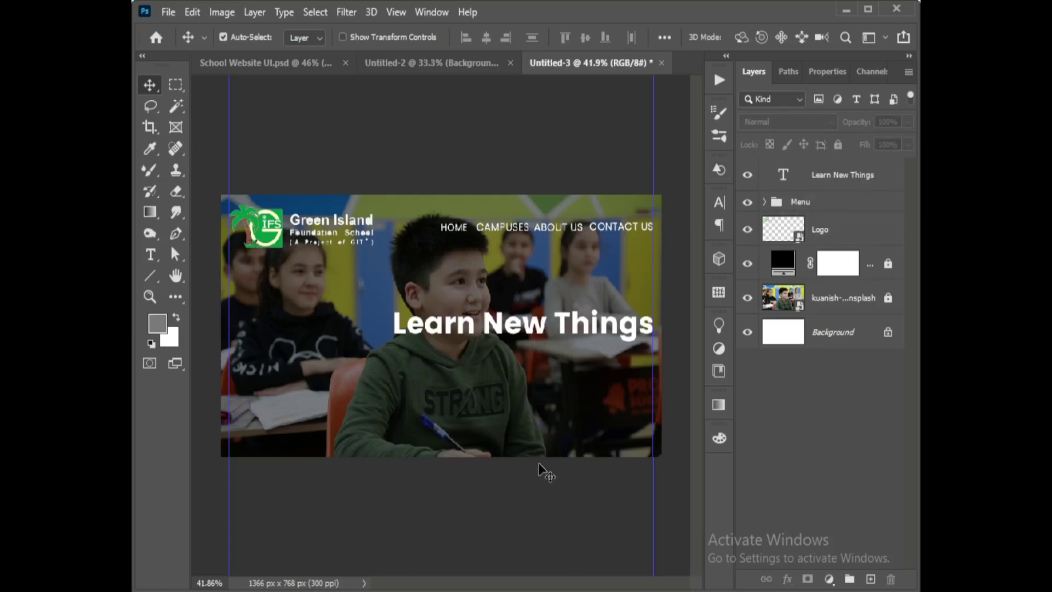
# - Duplicate the heading directly below itself and change the copy's text to "Practise Makes You Better"
pyautogui.moveTo(542, 355); pyautogui.dragTo(534, 360)
pyautogui.doubleClick(533, 356)
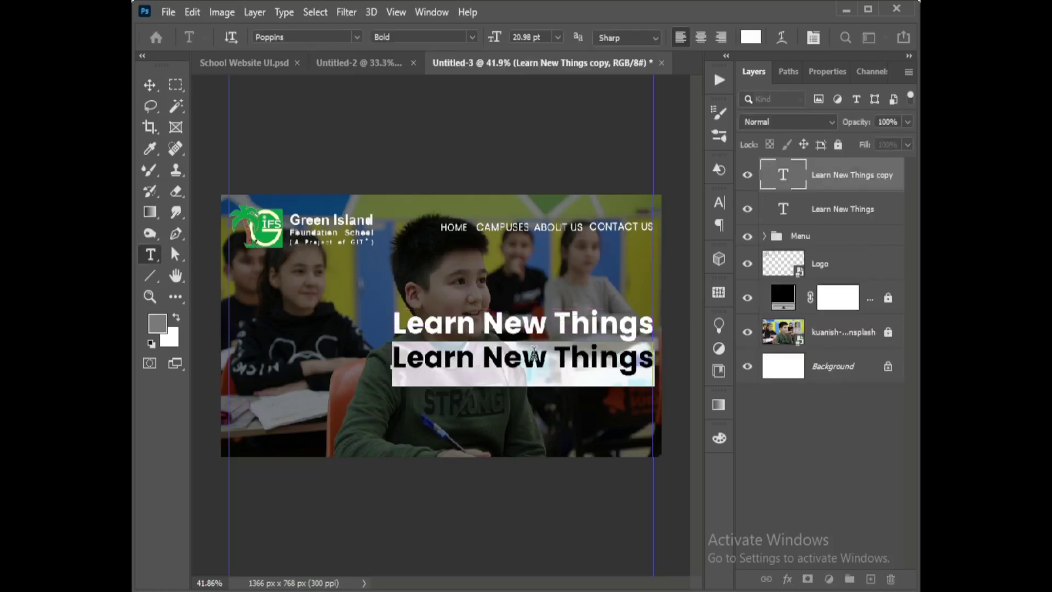
pyautogui.write('Pract')
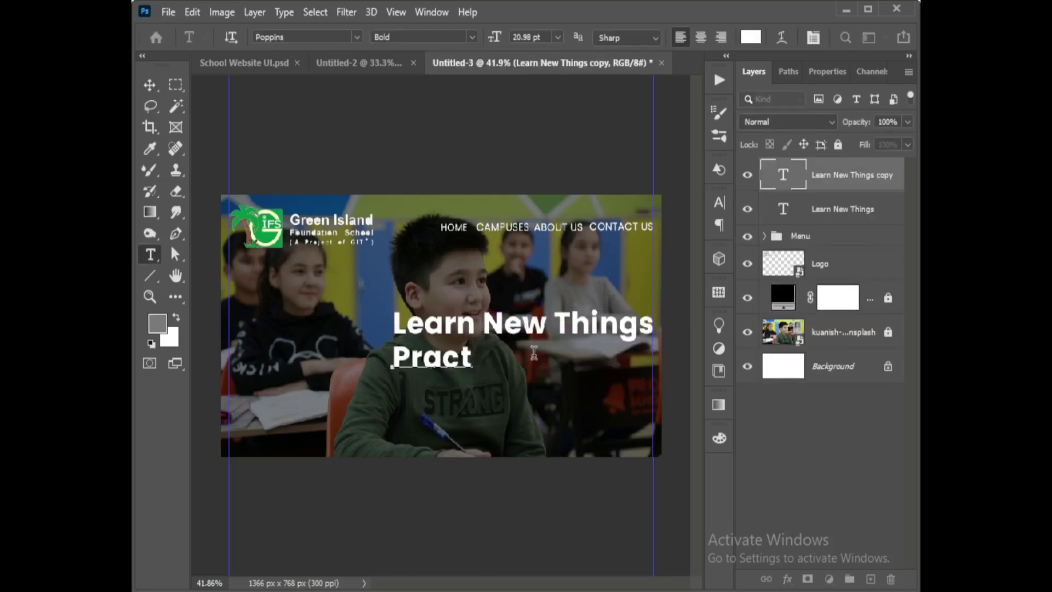
pyautogui.write('ise Makes Yo')
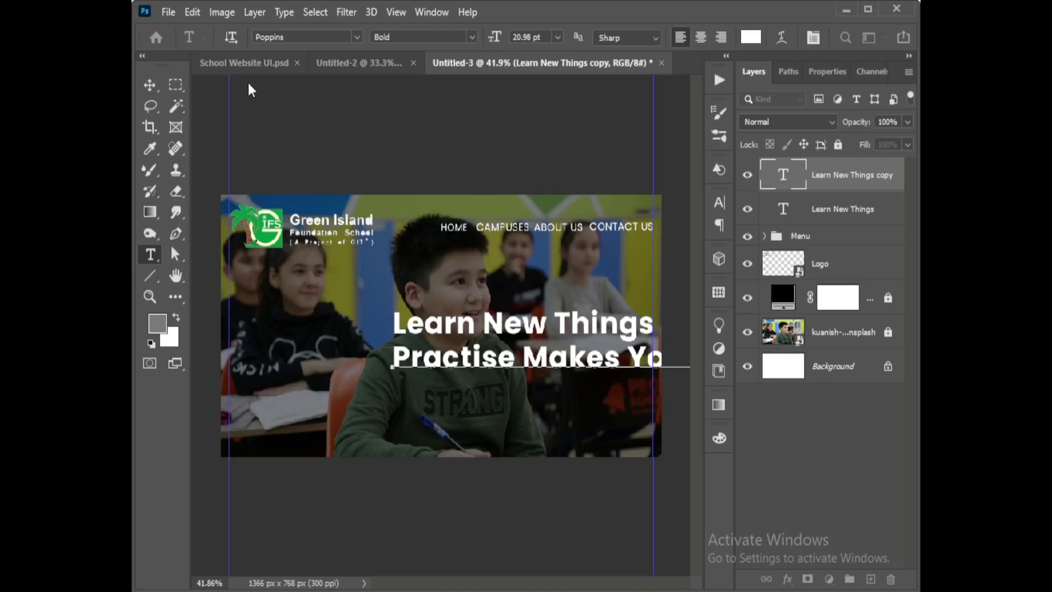
pyautogui.click(151, 87)
# - Scale "Practise Makes You Better" down to about 83.5% and move it left until it ends at the right guide
pyautogui.hotkey('ctrl', 't')
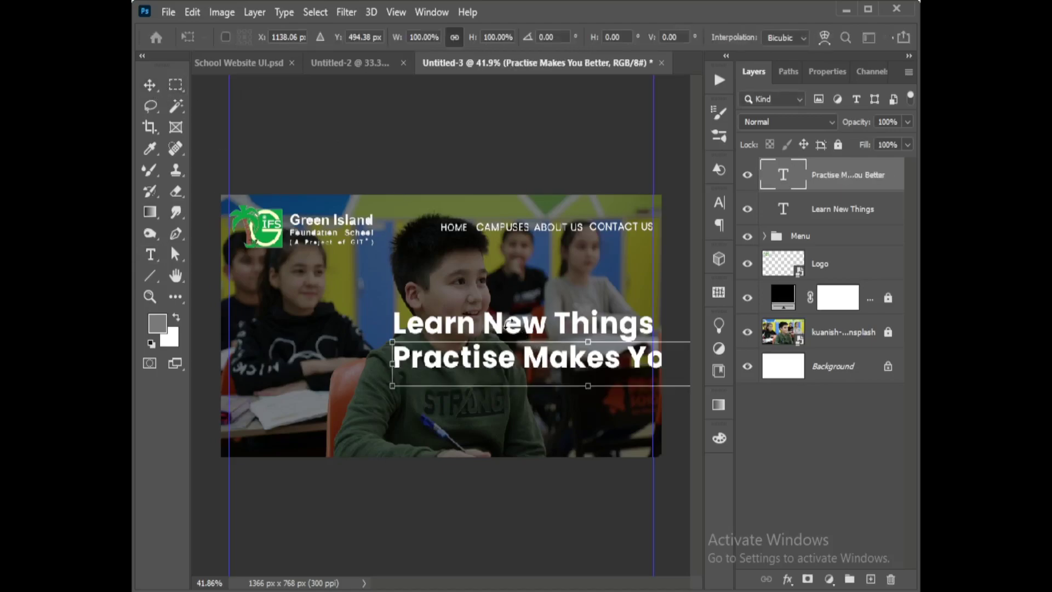
pyautogui.moveTo(383, 343); pyautogui.dragTo(448, 344)
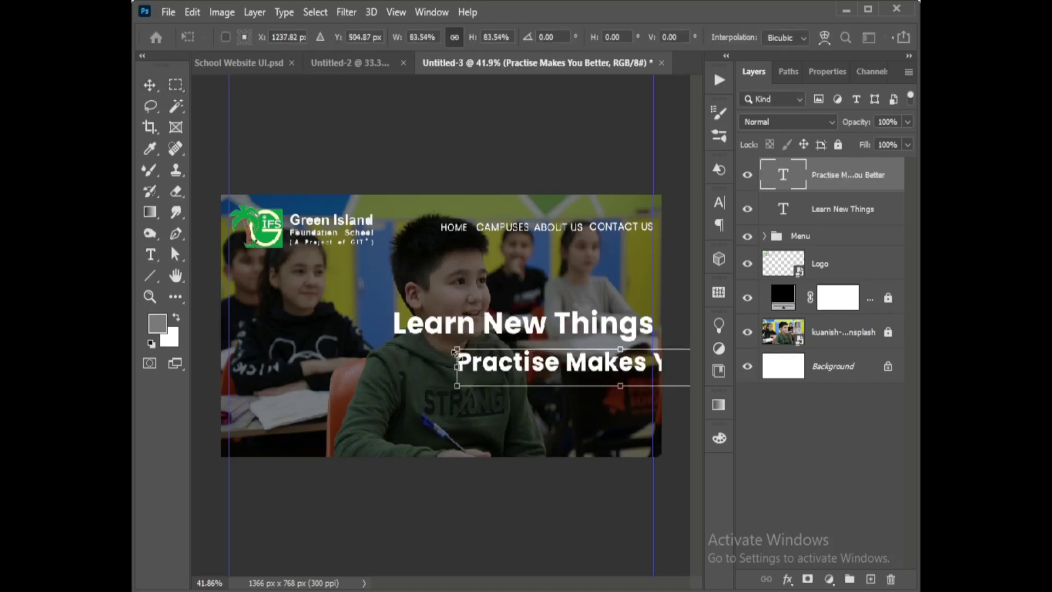
pyautogui.press('Return')
pyautogui.press('Return')
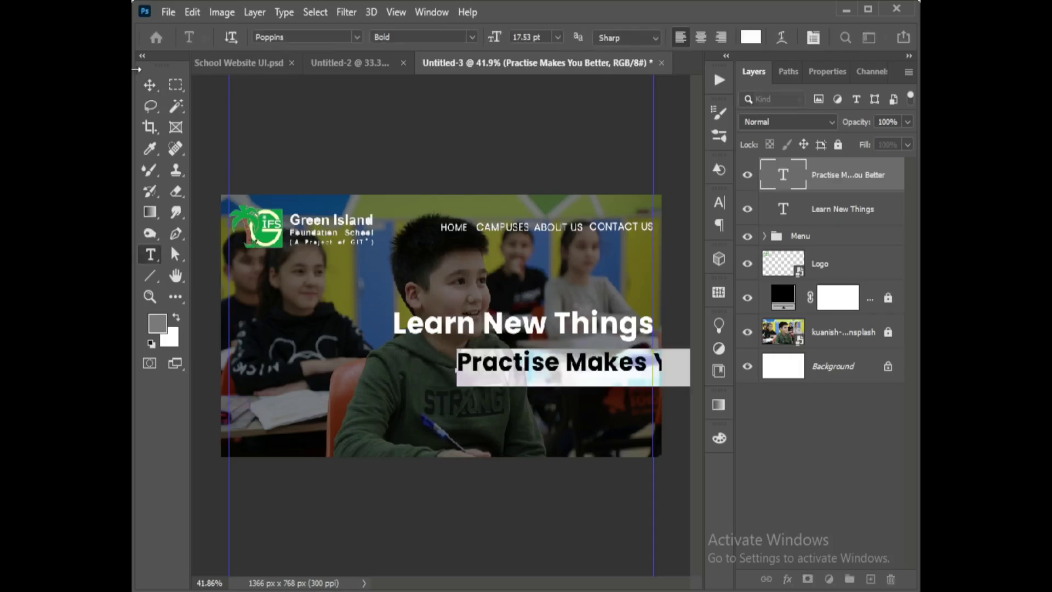
pyautogui.click(150, 85)
pyautogui.moveTo(539, 373); pyautogui.dragTo(416, 366)
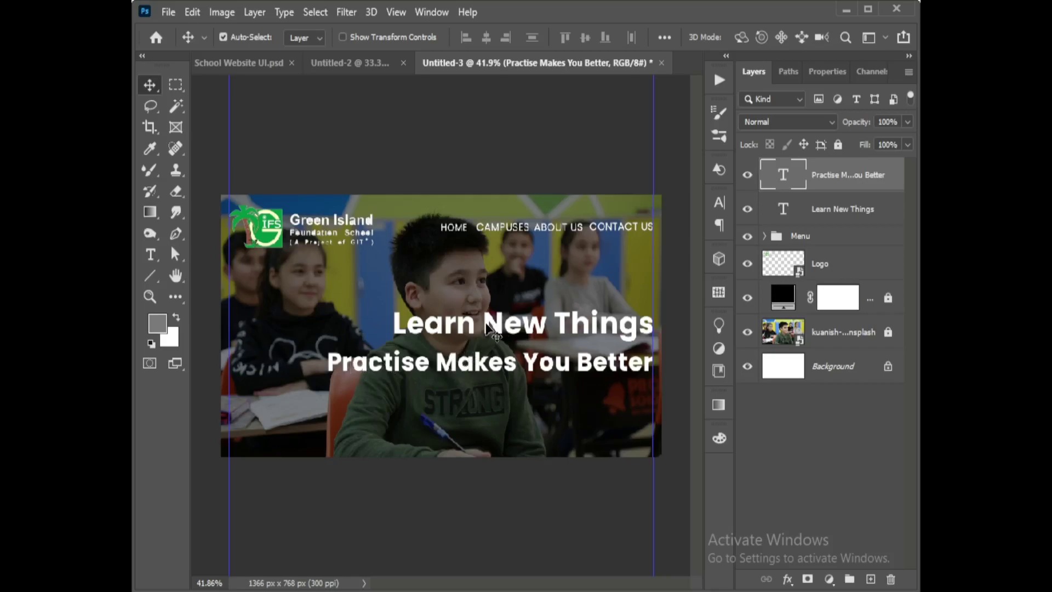
pyautogui.doubleClick(486, 321)
pyautogui.hotkey('ctrl', 'a')
pyautogui.hotkey('ctrl', 't')
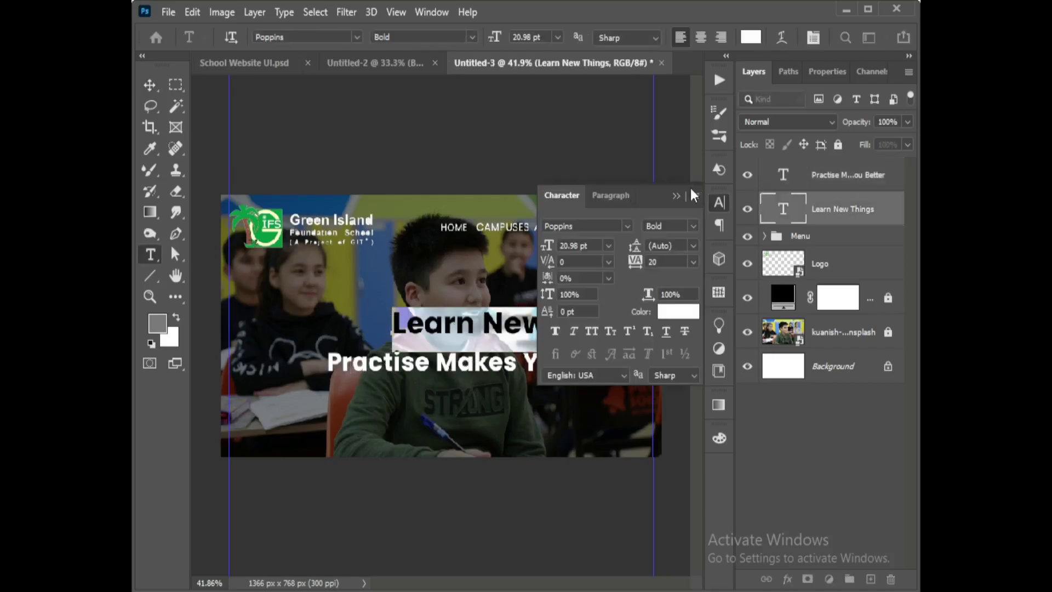
pyautogui.click(691, 189)
pyautogui.click(149, 87)
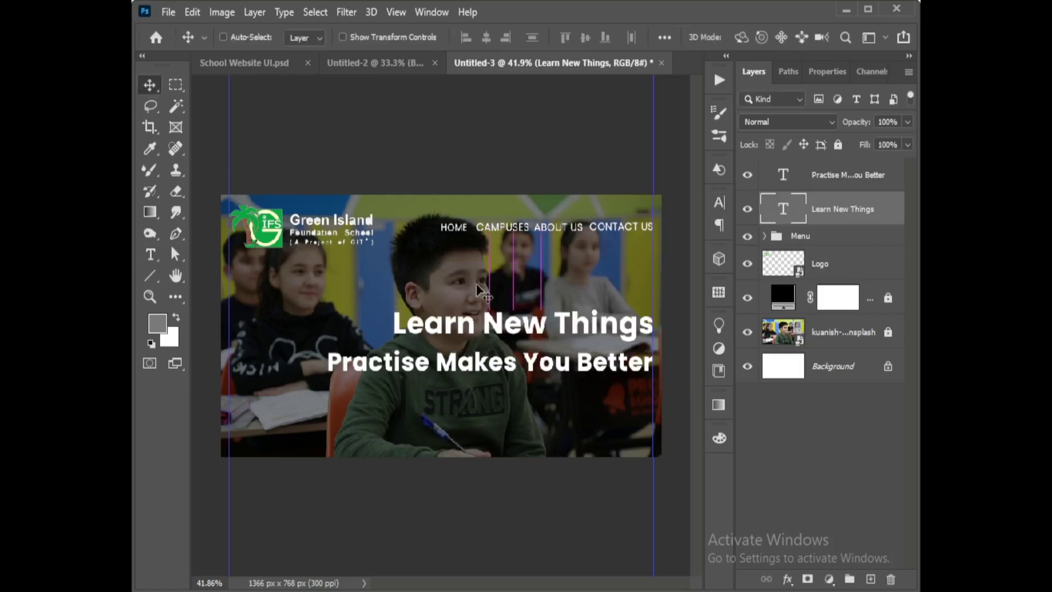
# - Scale the "Learn New Things" heading down slightly from its left side, keeping its end at the right guide
pyautogui.hotkey('ctrl', 't')
pyautogui.moveTo(399, 331); pyautogui.dragTo(408, 331)
pyautogui.press('Return')
# - Move "Practise Makes You Better" slightly up, closer to the heading above it
pyautogui.click(586, 361)
pyautogui.moveTo(589, 365); pyautogui.dragTo(590, 360)
pyautogui.press('Down')
pyautogui.press('Down')
pyautogui.press('Down')
pyautogui.press('Down')
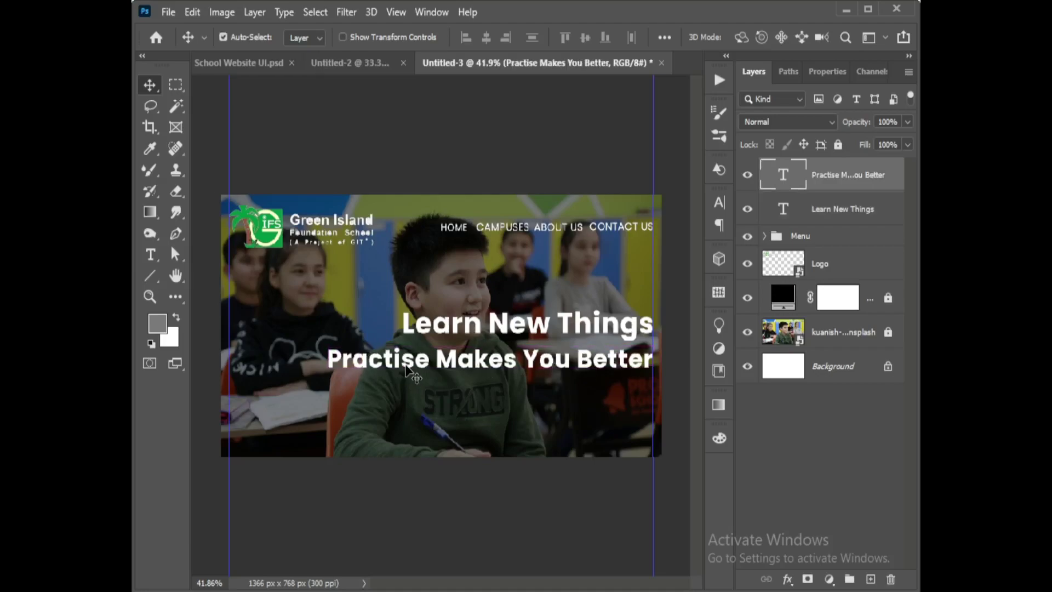
# - Scale "Practise Makes You Better" down from its left side to about 98%
pyautogui.hotkey('ctrl', 't')
pyautogui.moveTo(323, 363); pyautogui.dragTo(330, 363)
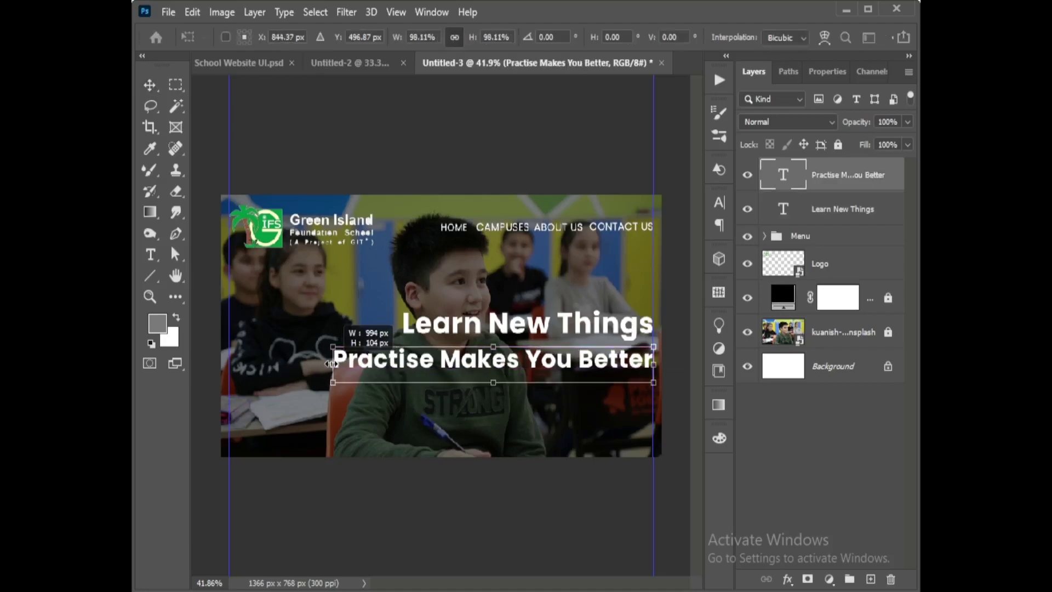
pyautogui.press('Return')
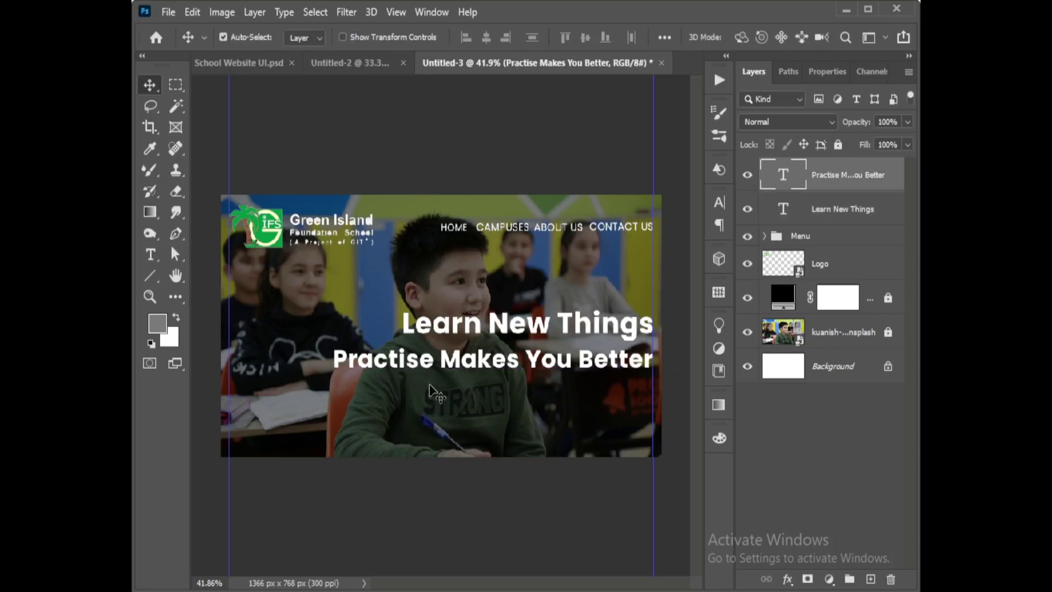
pyautogui.click(668, 307)
pyautogui.hotkey('ctrl', ';')
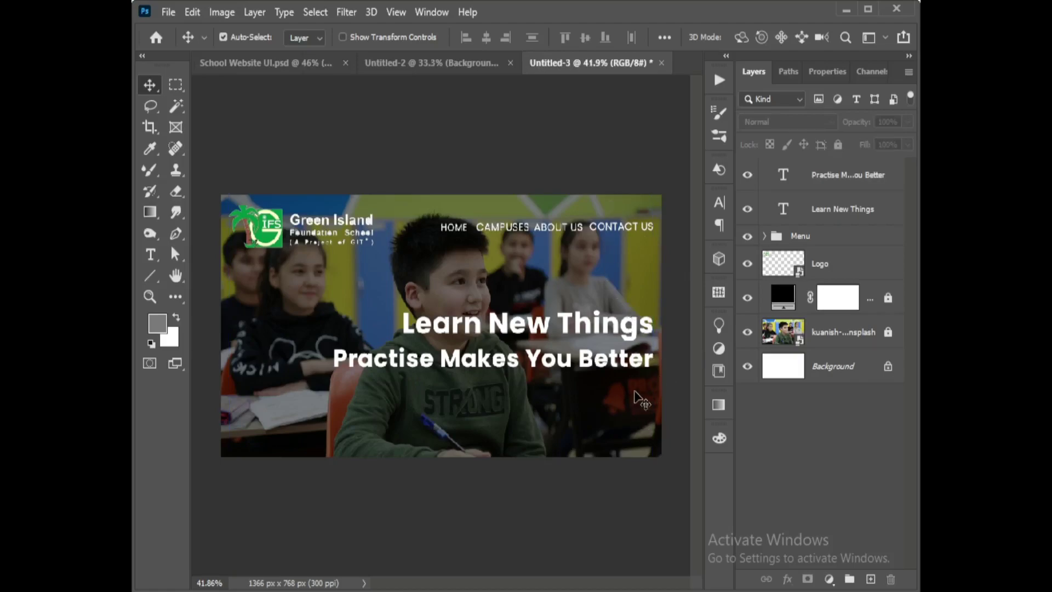
pyautogui.press('m')
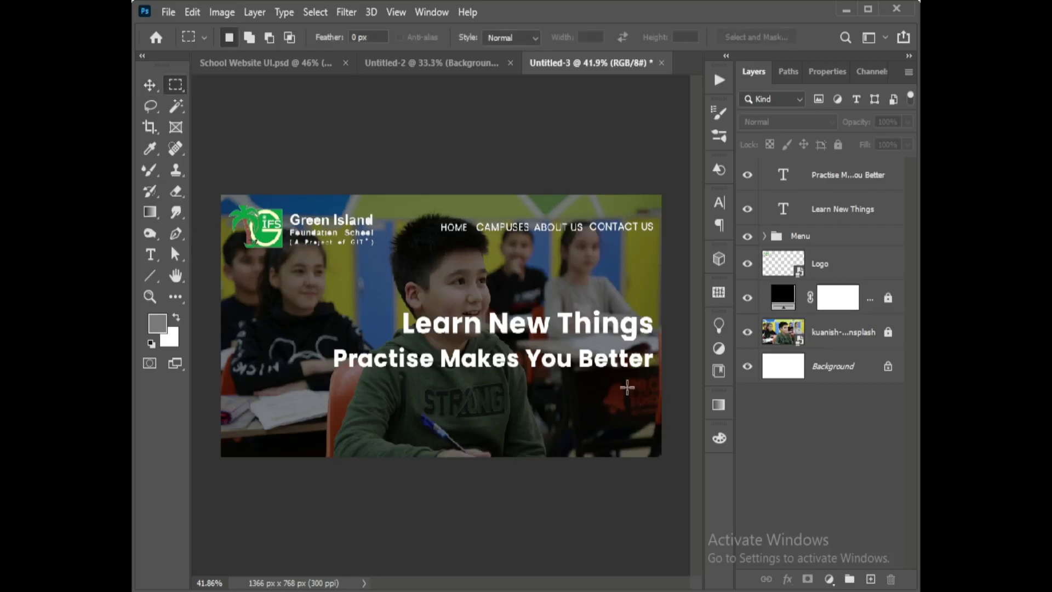
pyautogui.moveTo(566, 390); pyautogui.dragTo(608, 411)
pyautogui.hotkey('ctrl', 'd')
# - Draw a white rectangle about 216 × 92 px below the word "Better" with the Rectangle tool
pyautogui.click(147, 282)
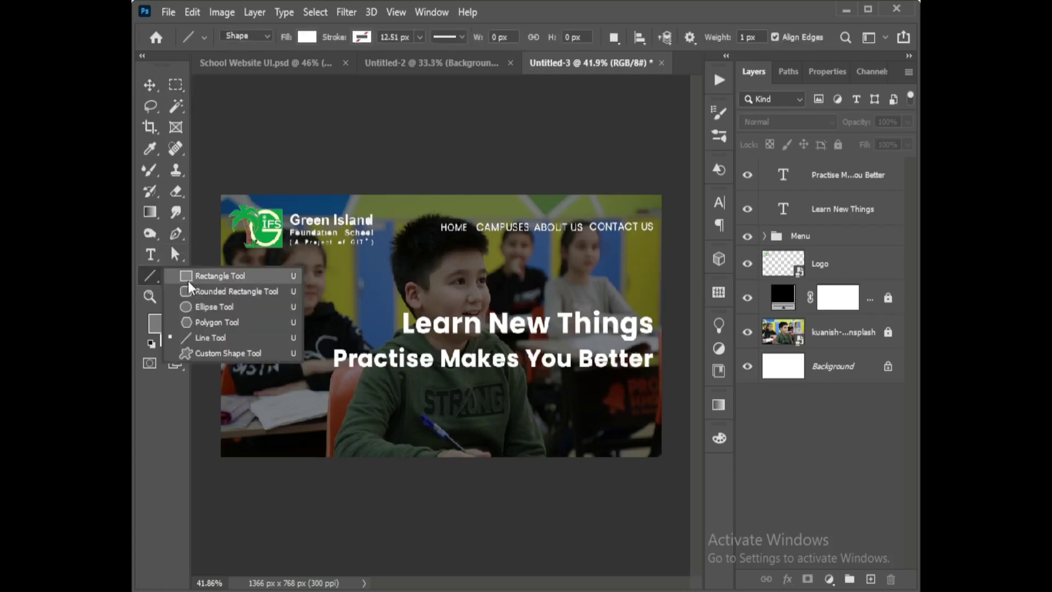
pyautogui.click(189, 277)
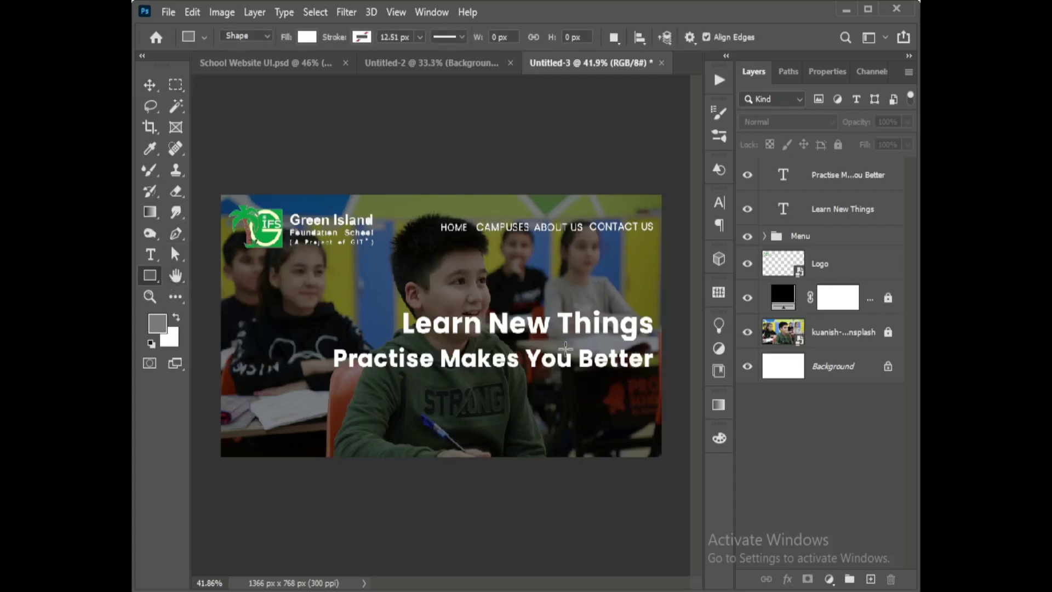
pyautogui.moveTo(542, 390); pyautogui.dragTo(612, 420)
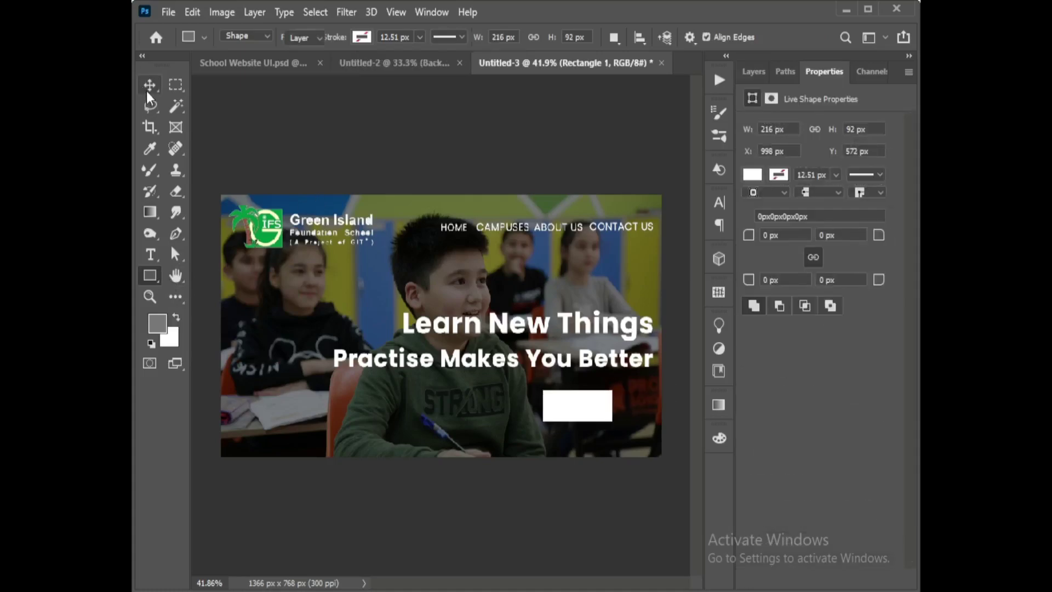
# - Move the white rectangle right until its right edge meets the right guide below the heading
pyautogui.click(146, 91)
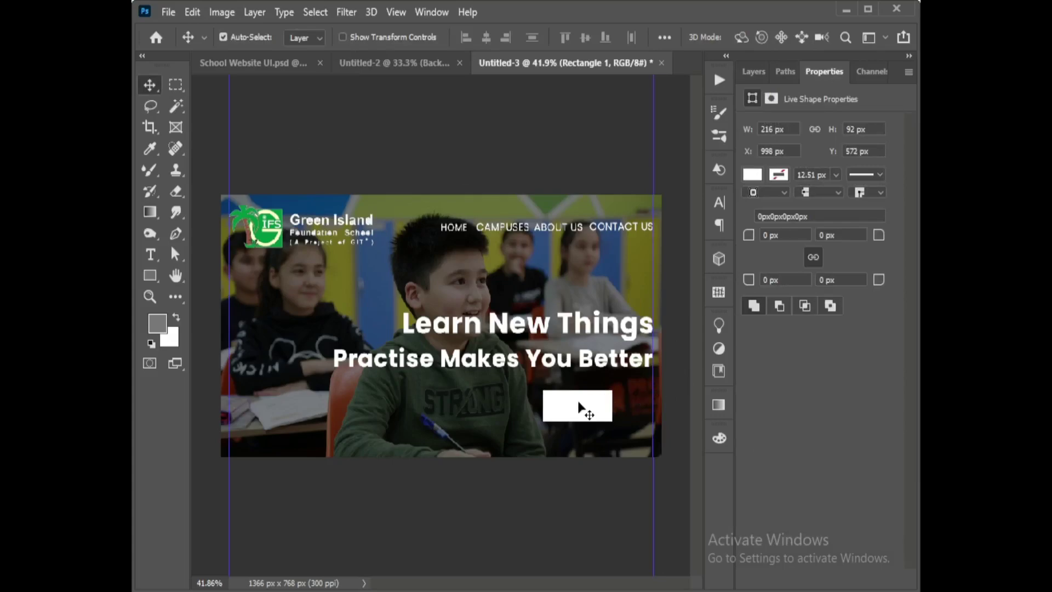
pyautogui.moveTo(583, 406); pyautogui.dragTo(619, 409)
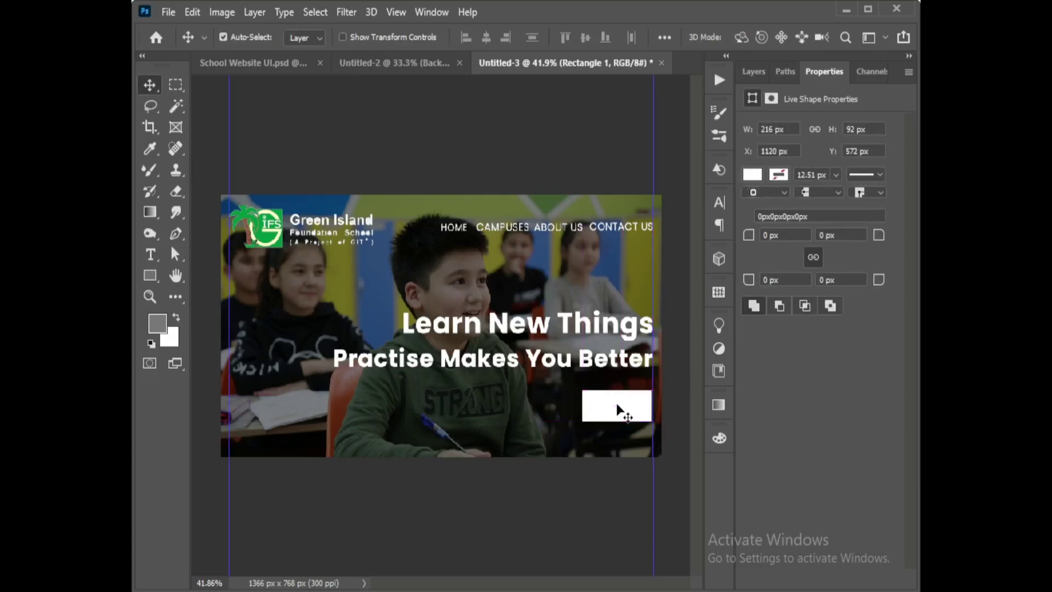
pyautogui.click(749, 71)
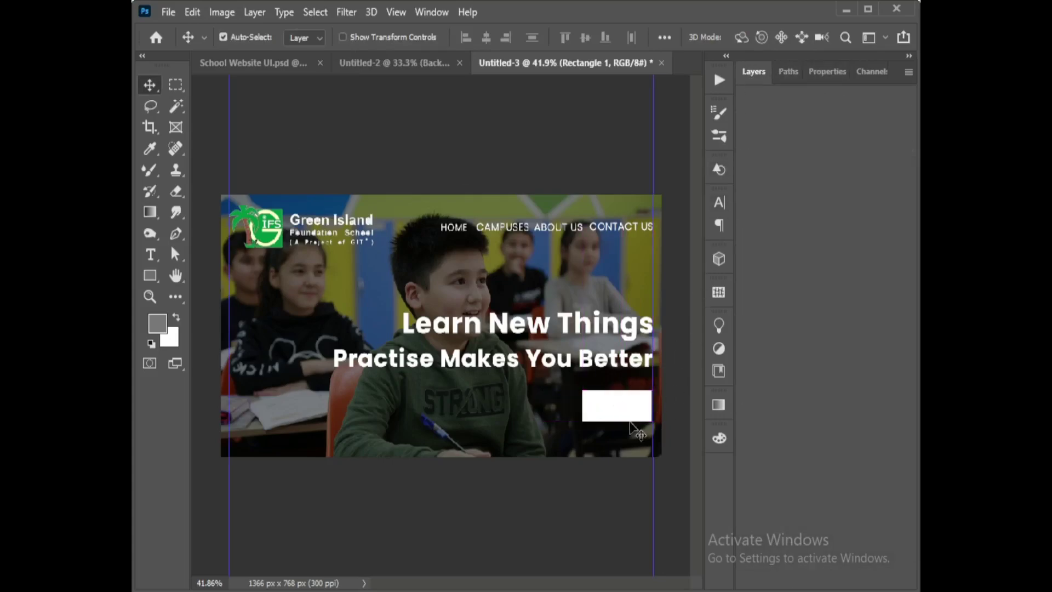
pyautogui.scroll(3, 639, 409)
pyautogui.moveTo(676, 384); pyautogui.dragTo(538, 320)
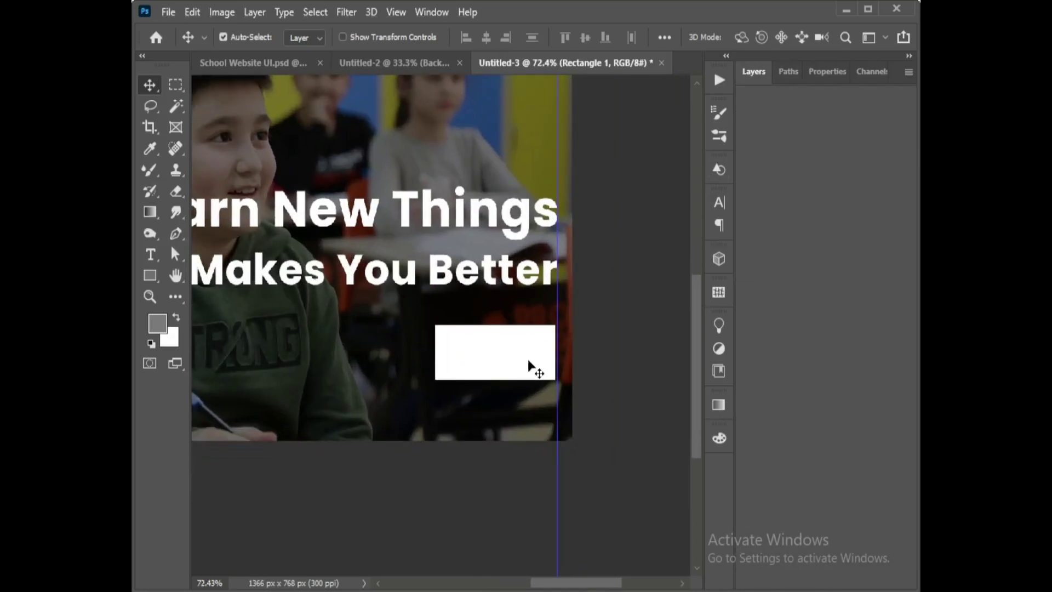
pyautogui.moveTo(528, 360); pyautogui.dragTo(530, 360)
pyautogui.hotkey('ctrl', '0')
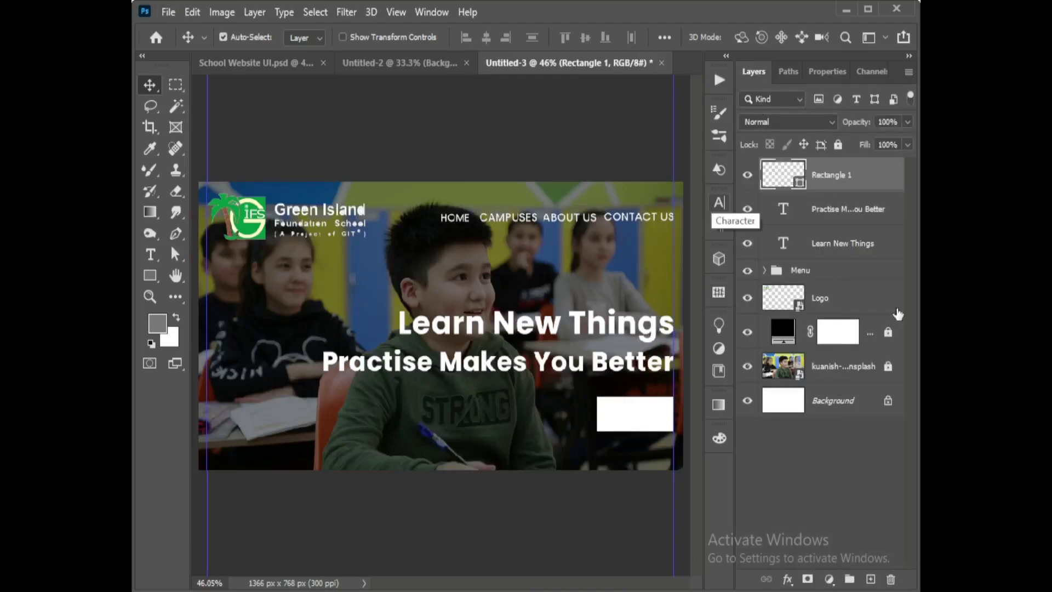
# - Add a 2 px white outside stroke to the rectangle under the heading
pyautogui.click(788, 580)
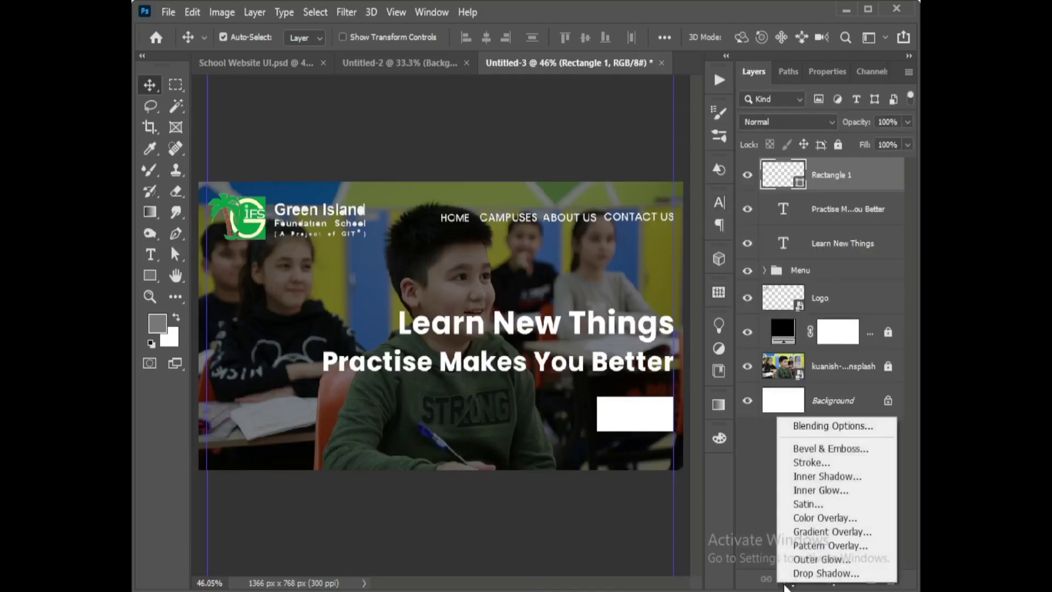
pyautogui.click(822, 463)
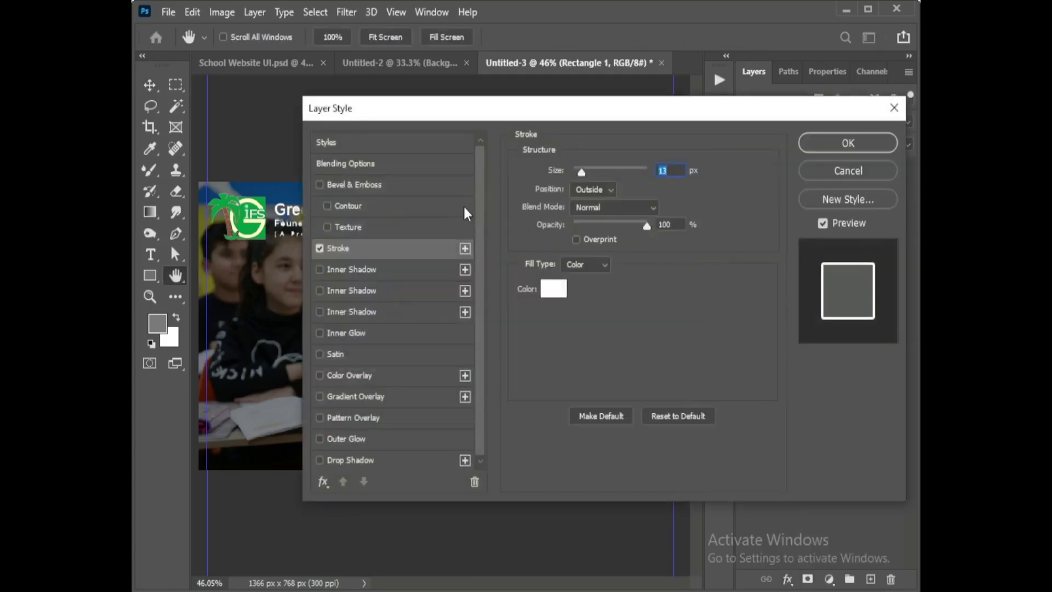
pyautogui.click(555, 289)
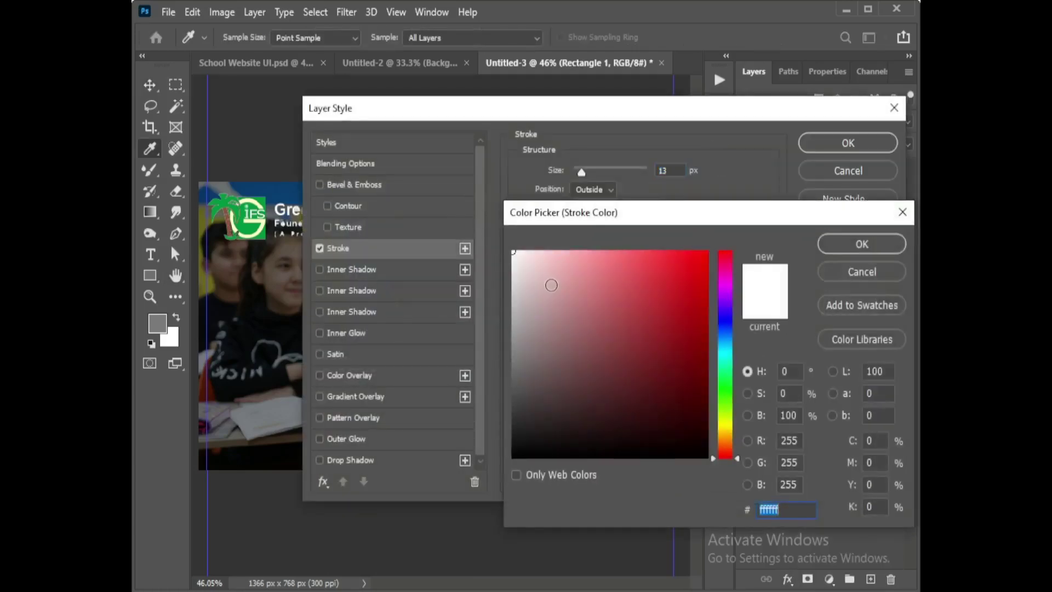
pyautogui.click(864, 274)
pyautogui.write('2')
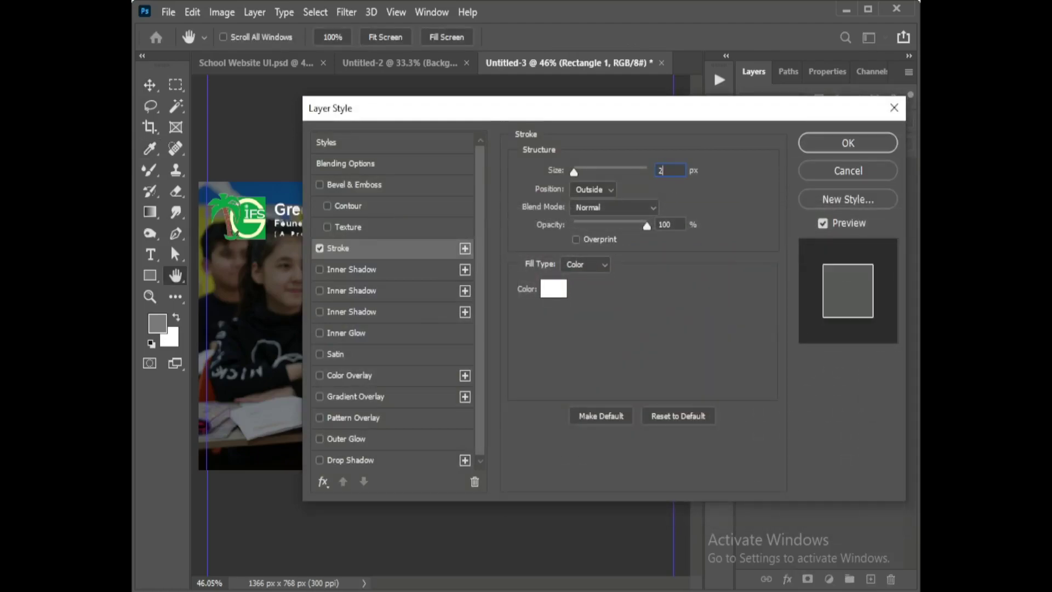
pyautogui.click(819, 141)
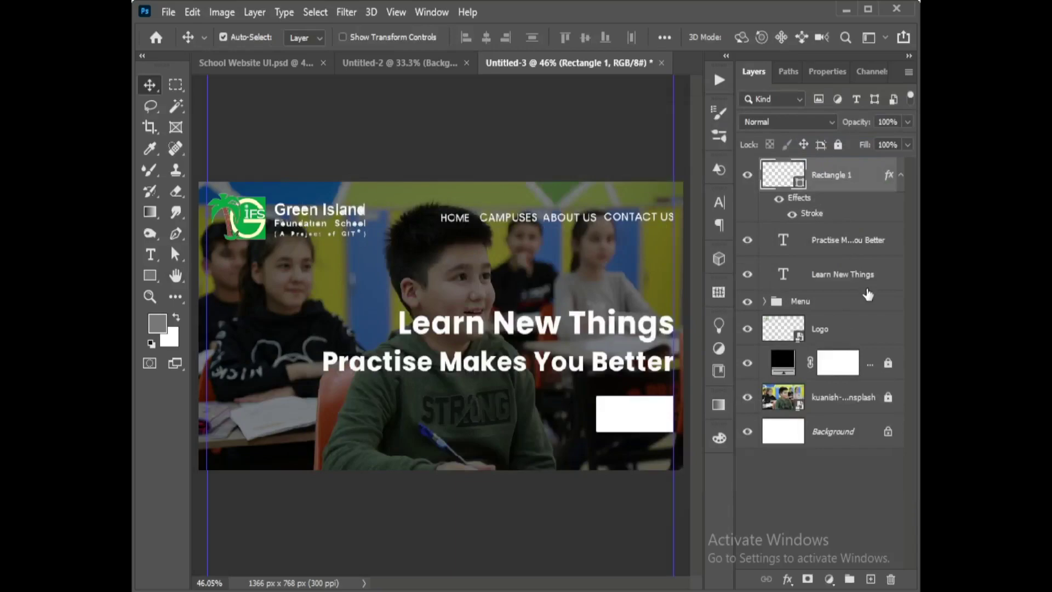
# - Set the rectangle's fill to 0% and move it slightly left, away from the right guide
pyautogui.moveTo(865, 145); pyautogui.dragTo(776, 146)
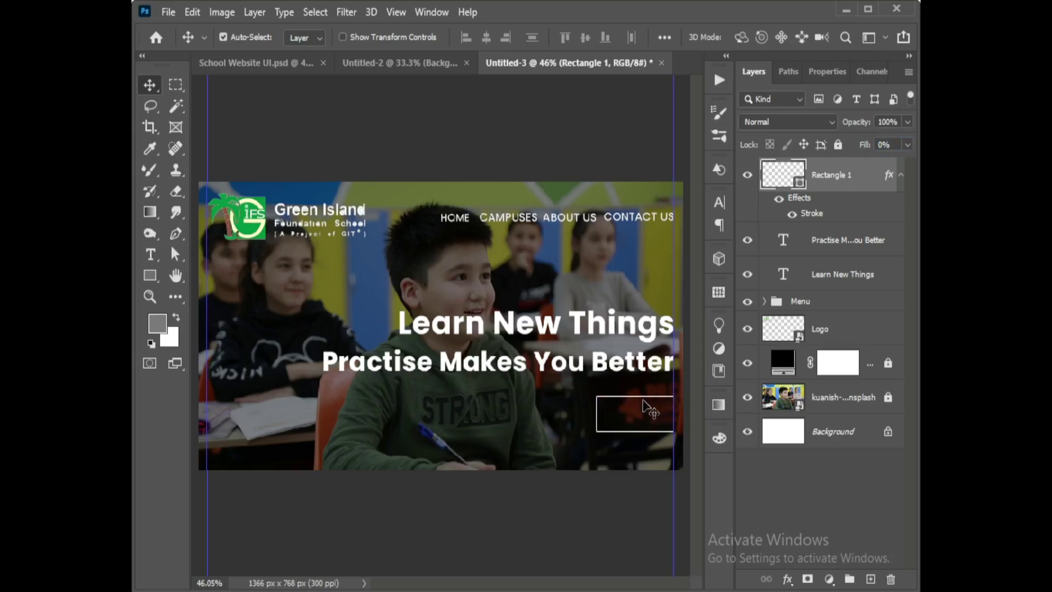
pyautogui.moveTo(644, 402); pyautogui.dragTo(634, 402)
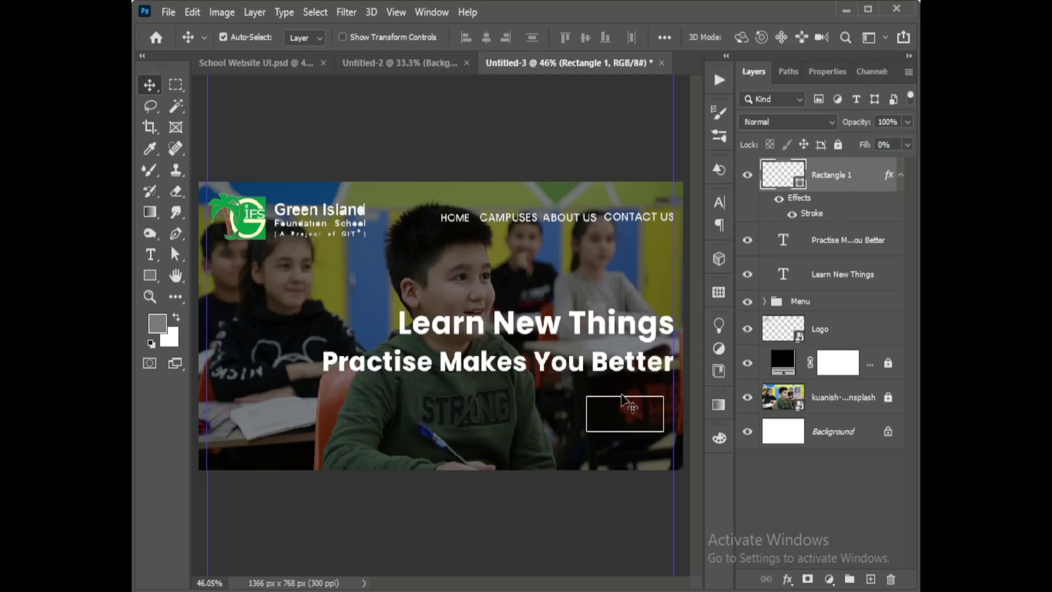
pyautogui.click(563, 137)
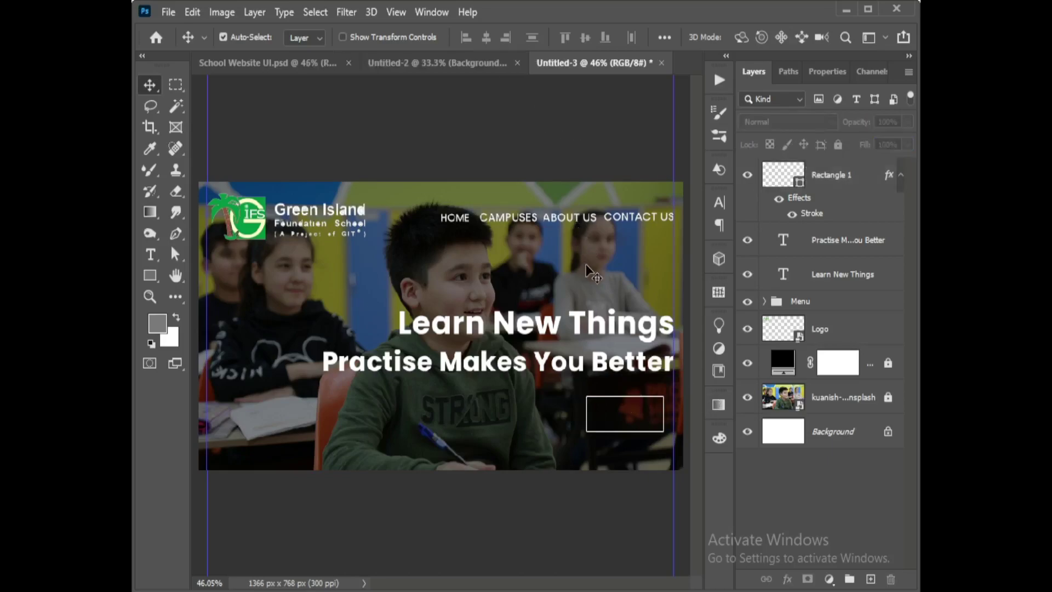
# - Add the text "Contact Us" in Poppins Bold over the outlined rectangle
pyautogui.press('t')
pyautogui.click(621, 418)
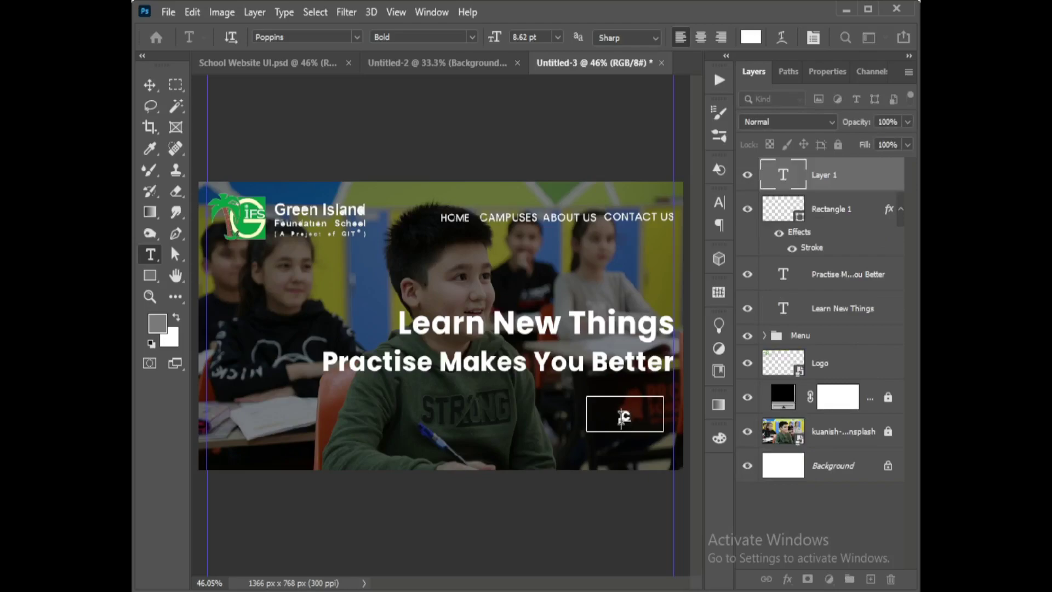
pyautogui.write('CONTACT')
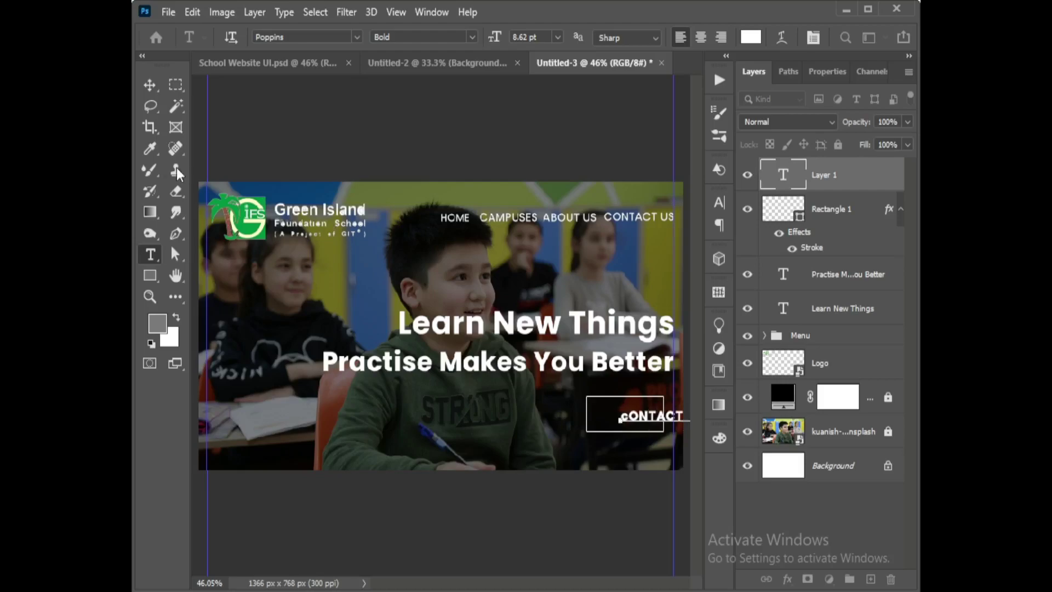
pyautogui.hotkey('ctrl', 'a')
pyautogui.write('C')
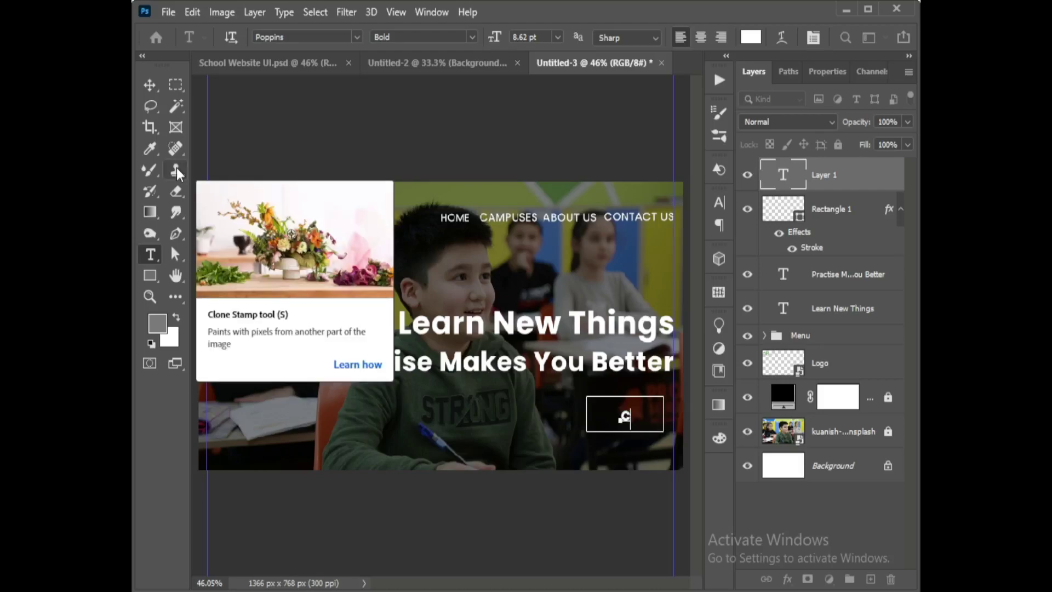
pyautogui.write('ontact U')
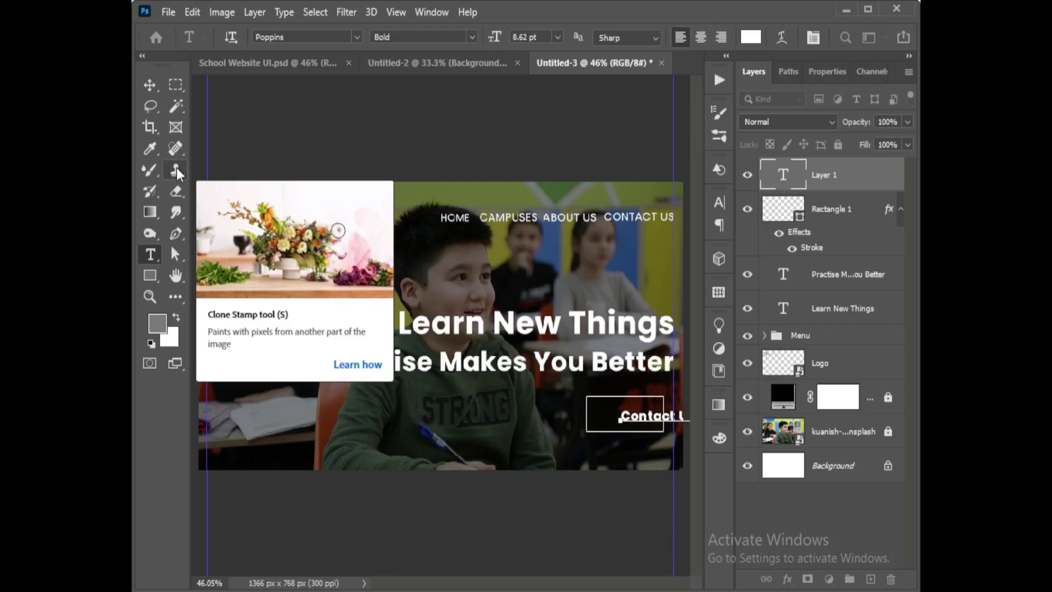
pyautogui.click(153, 84)
# - Scale the "Contact Us" text down to about 6.71 pt and fit it inside the outlined rectangle
pyautogui.hotkey('ctrl', 't')
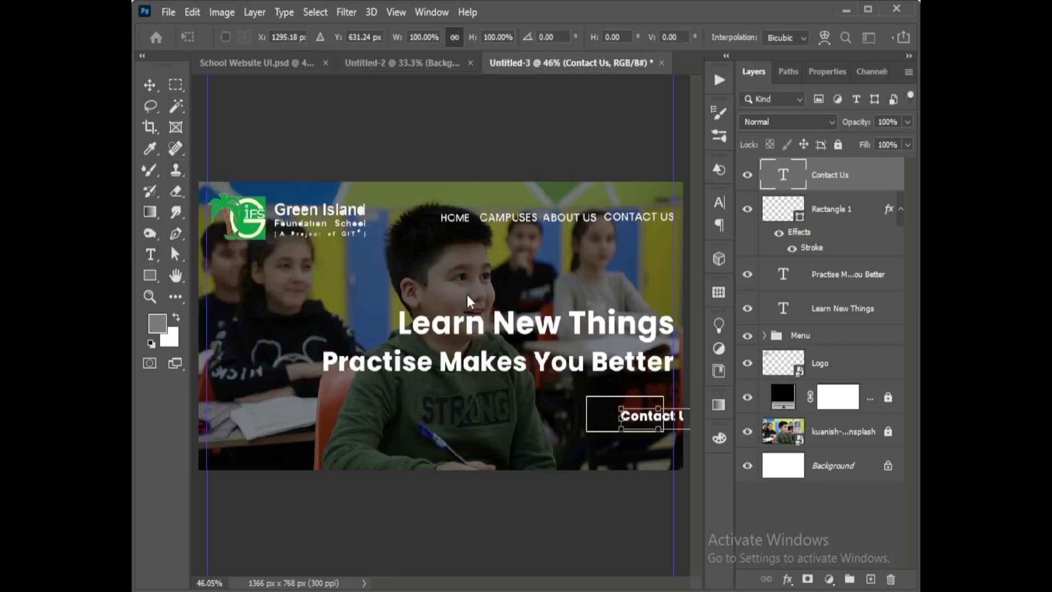
pyautogui.moveTo(648, 420)
pyautogui.mouseDown()
pyautogui.moveTo(534, 399)
pyautogui.moveTo(570, 388)
pyautogui.moveTo(604, 420)
pyautogui.moveTo(641, 422)
pyautogui.mouseUp()
pyautogui.press('Return')
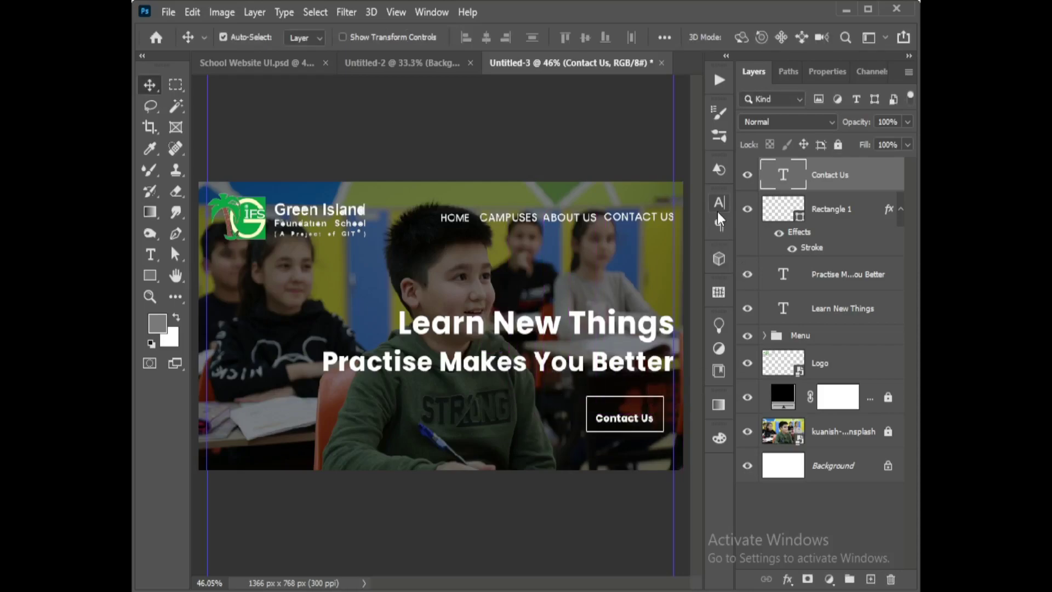
# - Change the button's "Contact Us" text to Poppins Regular and underline it
pyautogui.click(718, 209)
pyautogui.click(718, 208)
pyautogui.click(720, 204)
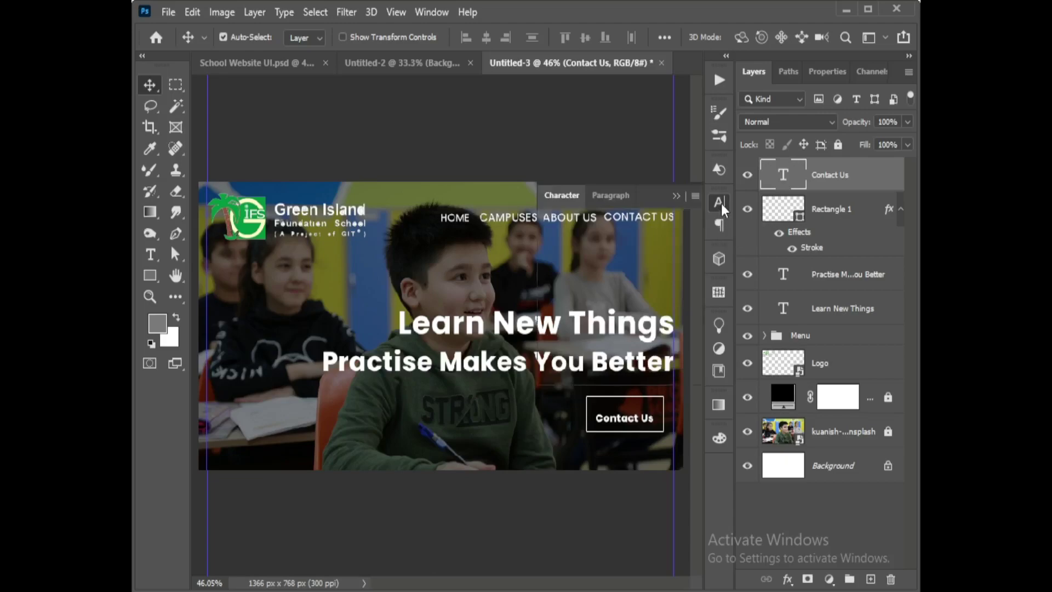
pyautogui.click(721, 203)
pyautogui.click(715, 205)
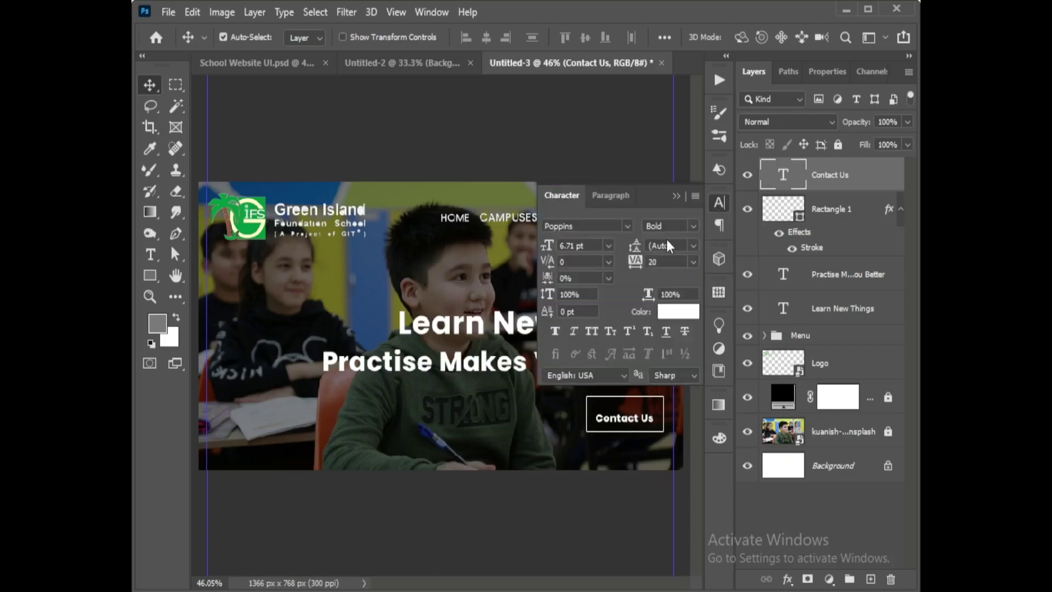
pyautogui.click(694, 226)
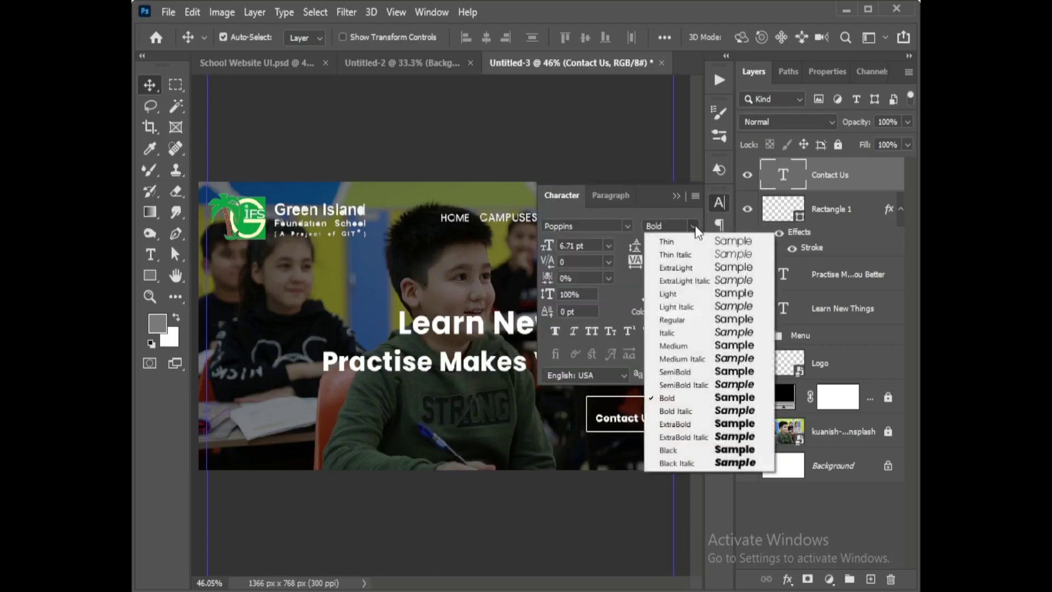
pyautogui.click(682, 343)
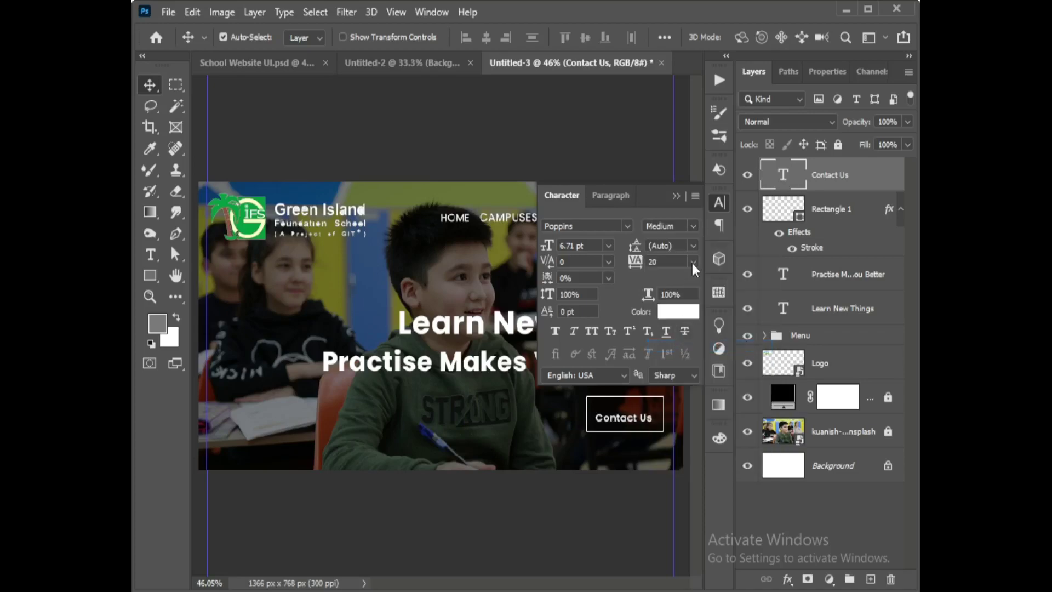
pyautogui.click(693, 225)
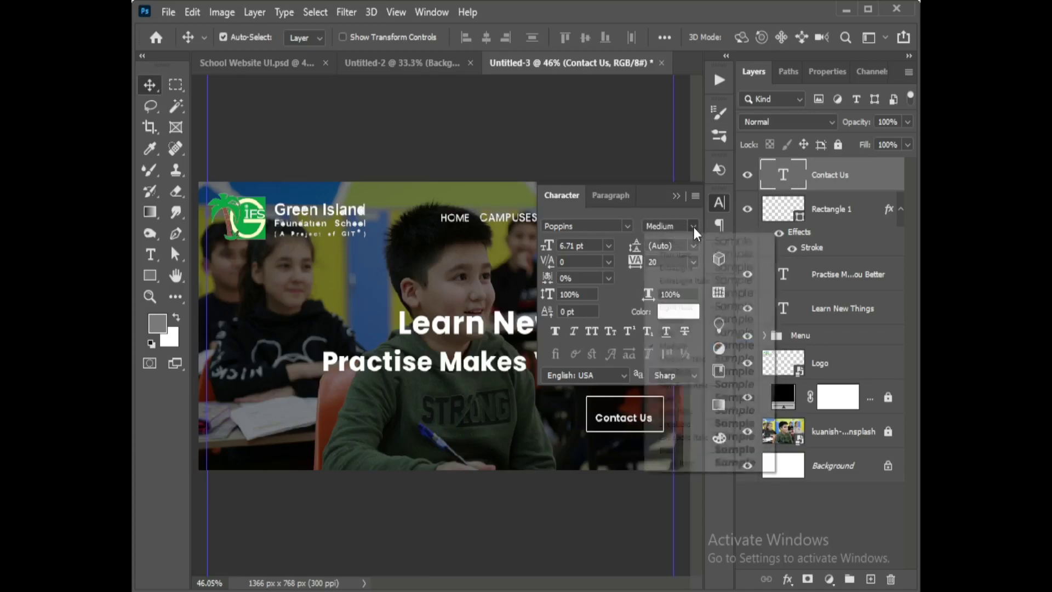
pyautogui.click(673, 319)
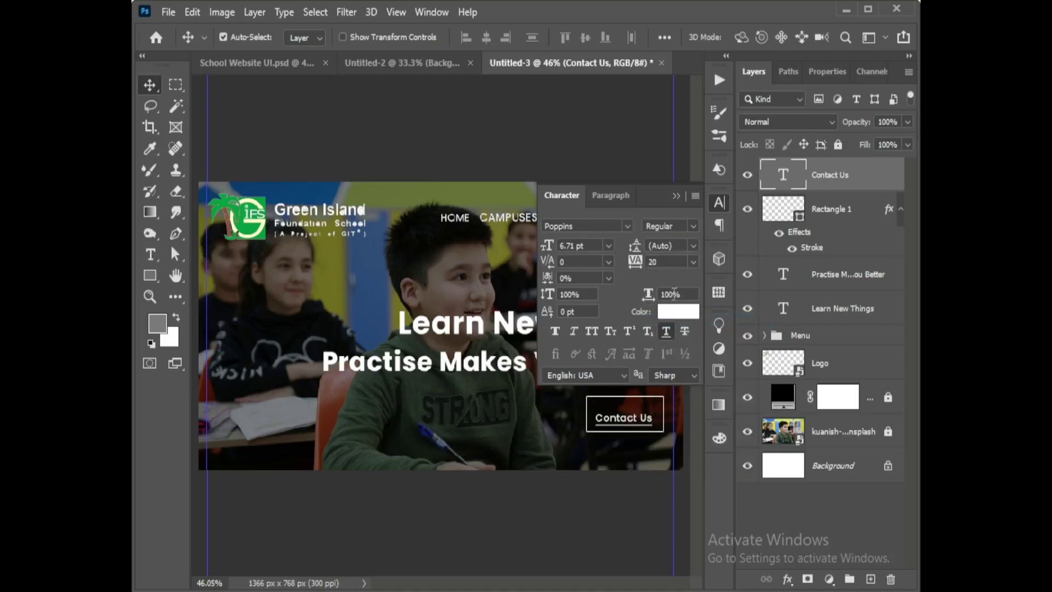
pyautogui.click(676, 196)
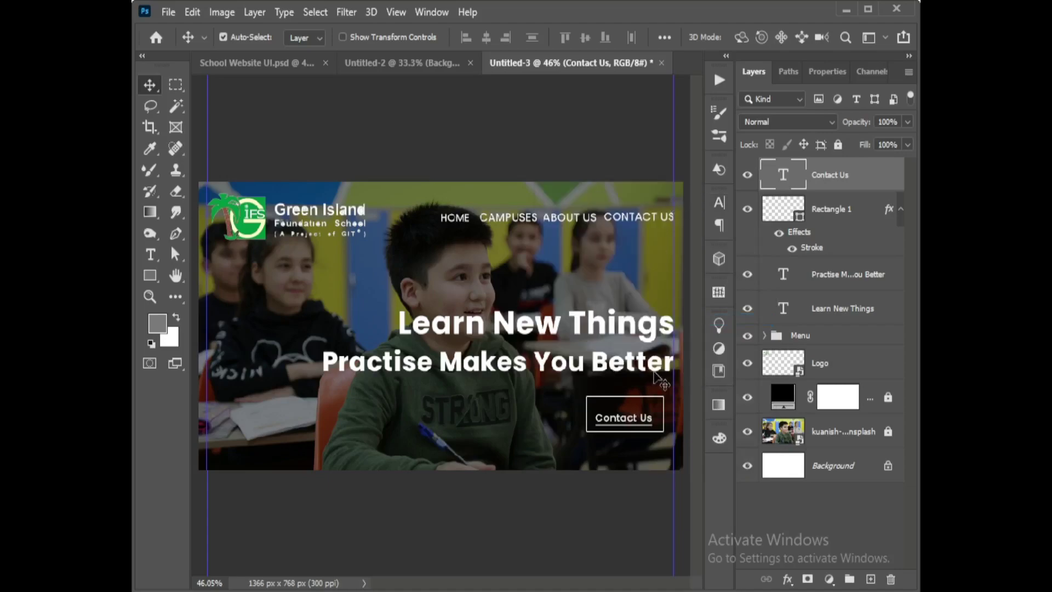
# - Remove the underline from the button's "Contact Us" text
pyautogui.doubleClick(639, 419)
pyautogui.click(150, 85)
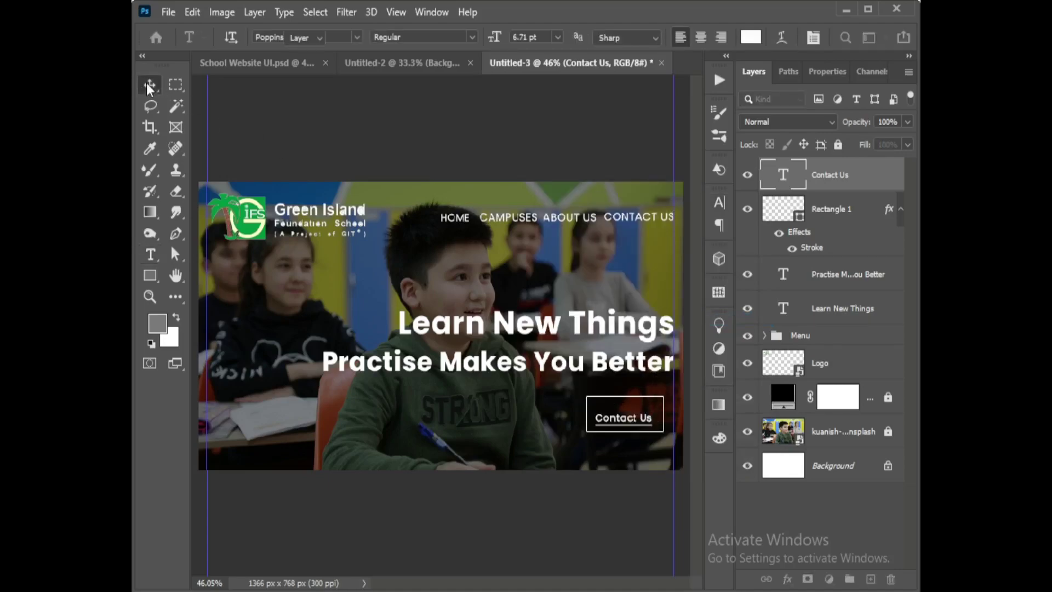
pyautogui.click(720, 202)
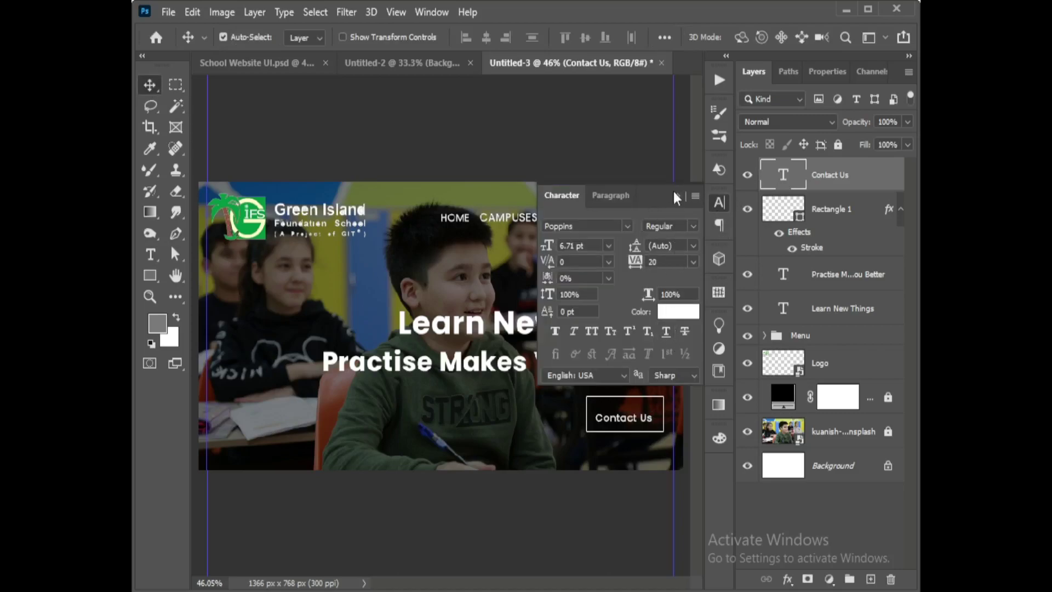
pyautogui.click(675, 196)
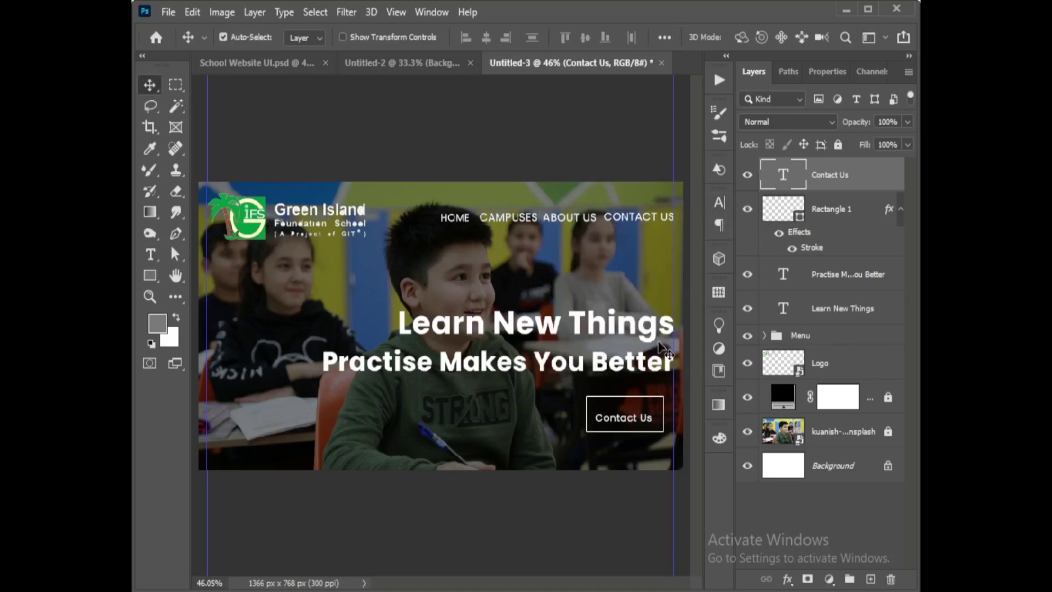
# - Center the button's "Contact Us" text horizontally and vertically on the outlined rectangle
pyautogui.doubleClick(860, 214)
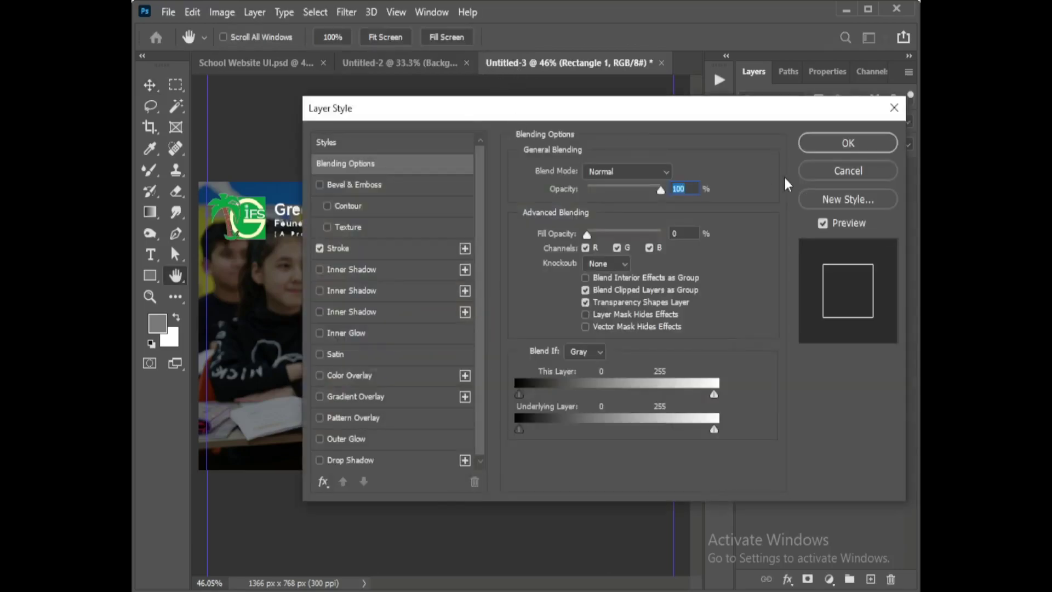
pyautogui.click(817, 172)
pyautogui.keyDown('shift'); pyautogui.click(873, 176); pyautogui.keyUp('shift')
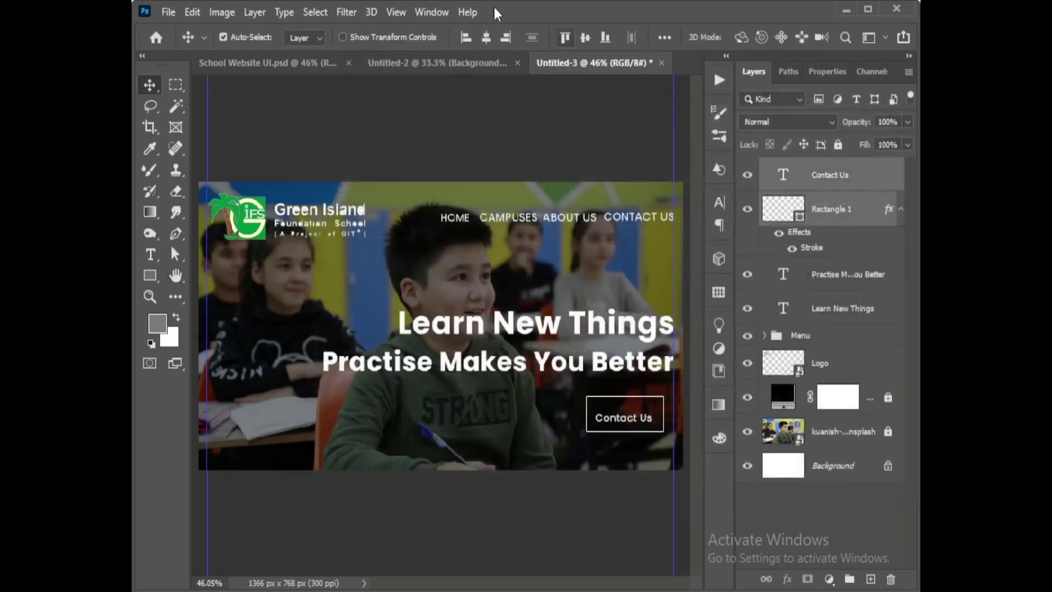
pyautogui.click(490, 36)
pyautogui.click(585, 37)
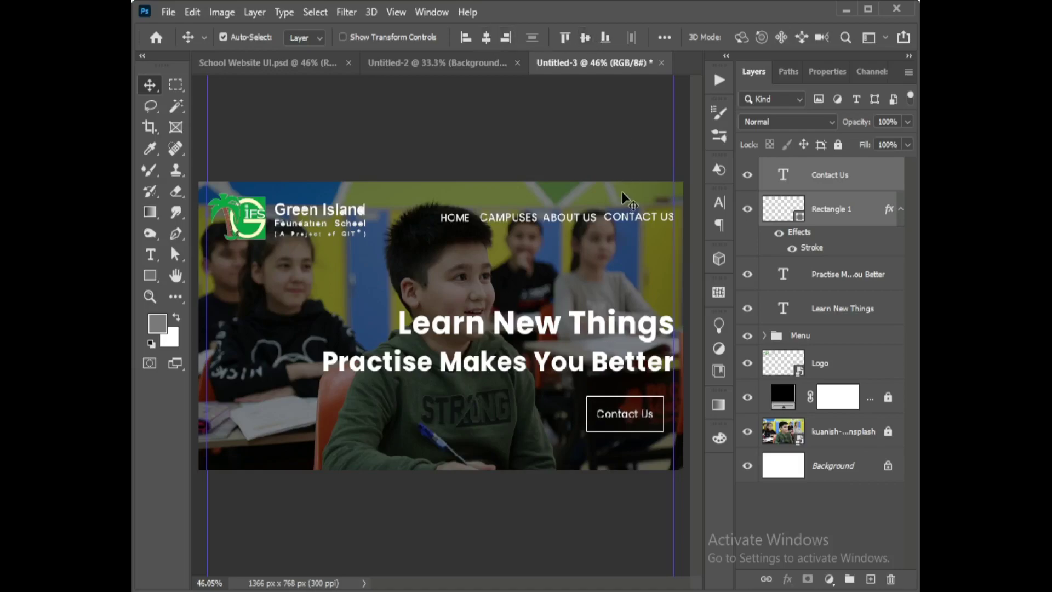
pyautogui.click(617, 154)
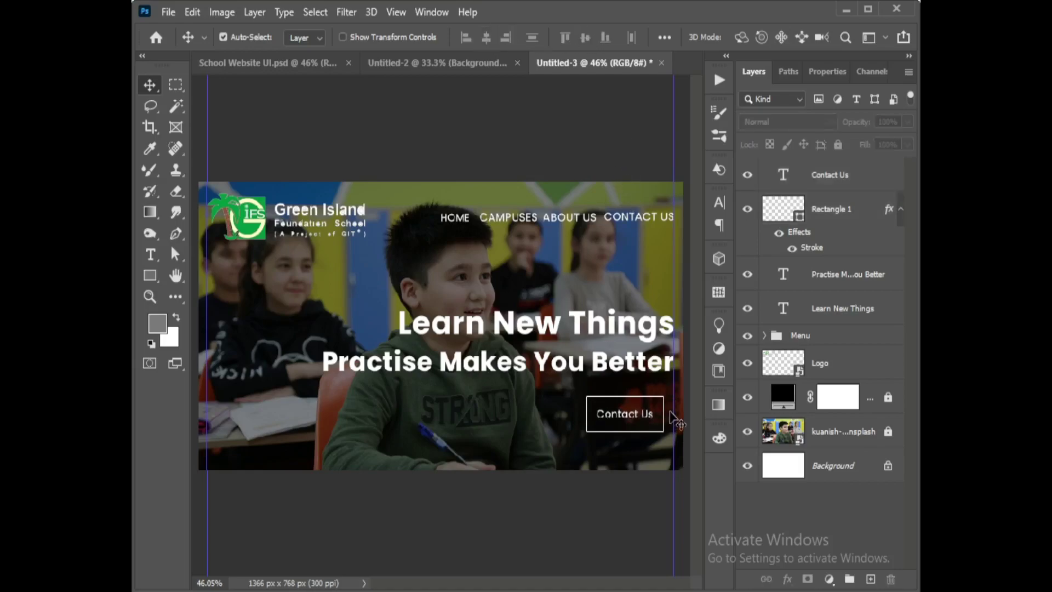
# - Scale the button's outlined rectangle down slightly around its center so it sits closer to the "Contact Us" text
pyautogui.click(867, 213)
pyautogui.hotkey('ctrl', 't')
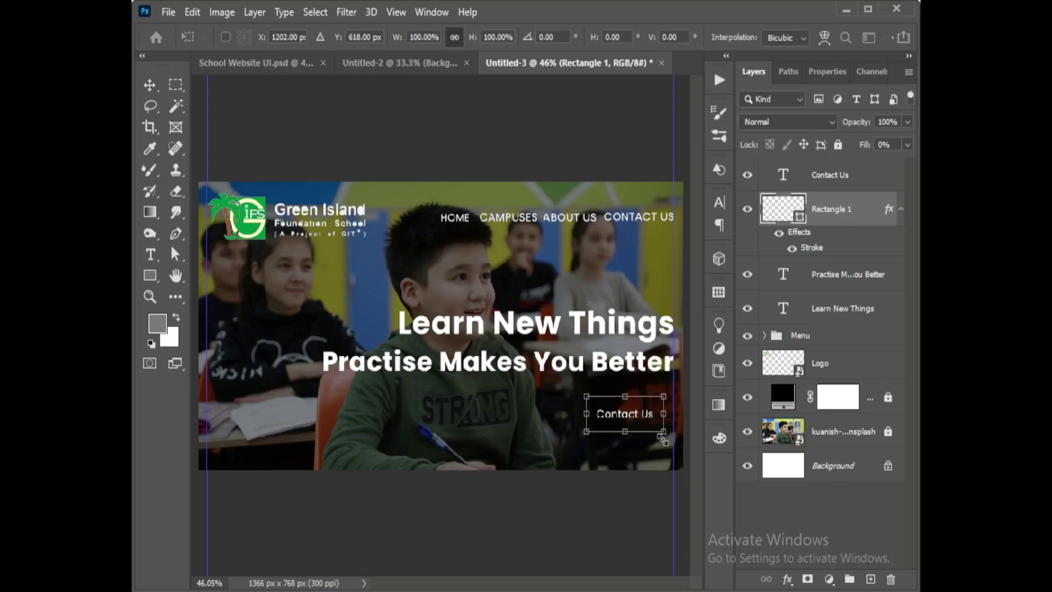
pyautogui.moveTo(664, 433); pyautogui.dragTo(660, 433)
pyautogui.press('Return')
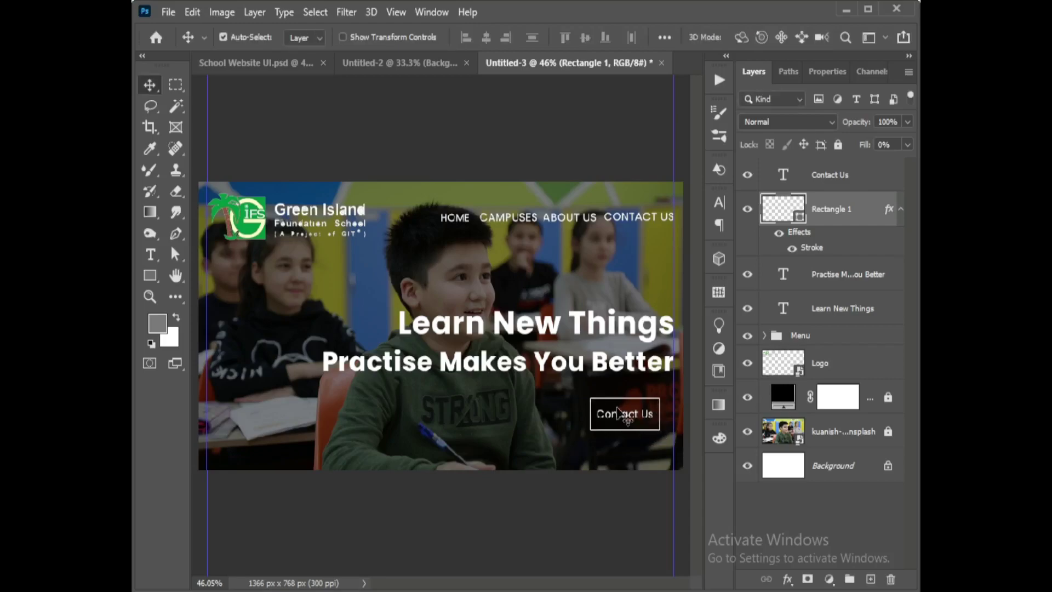
pyautogui.doubleClick(873, 177)
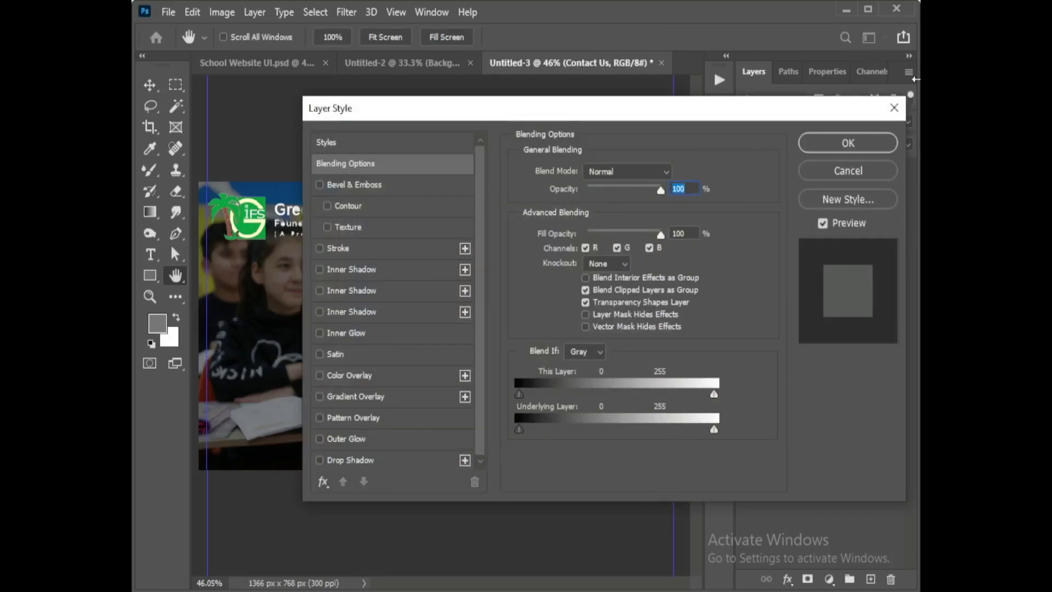
pyautogui.click(847, 171)
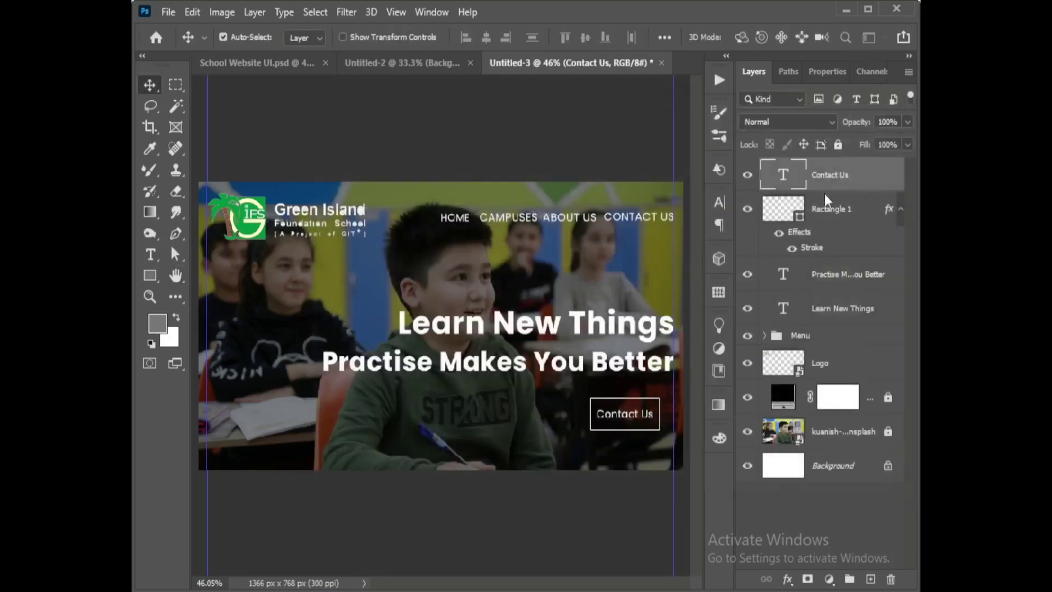
# - Widen the outlined rectangle slightly by moving its left edge outward from the "Contact Us" text
pyautogui.click(598, 518)
pyautogui.click(616, 427)
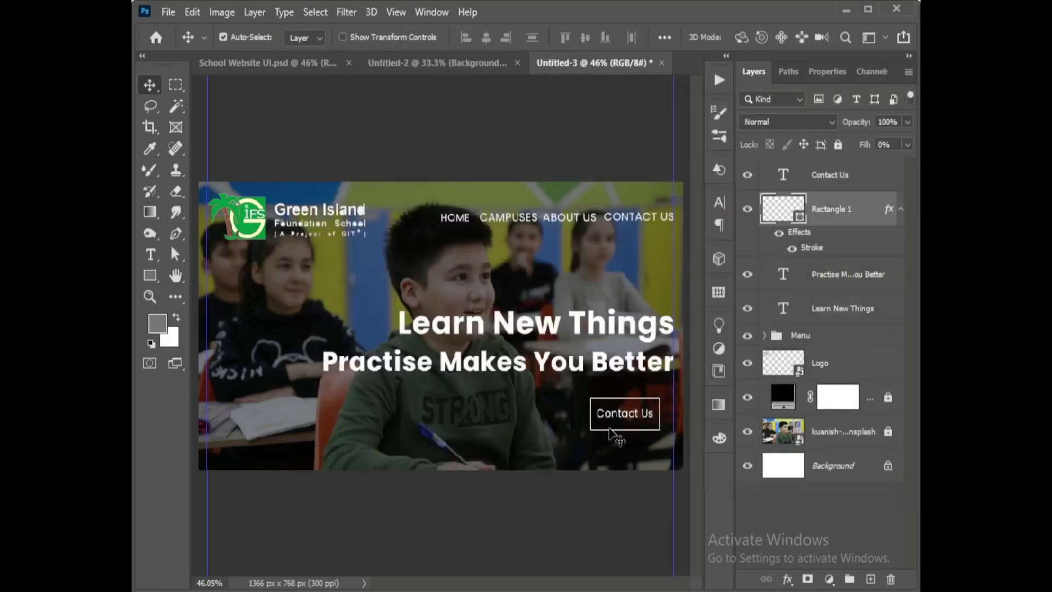
pyautogui.hotkey('ctrl', 't')
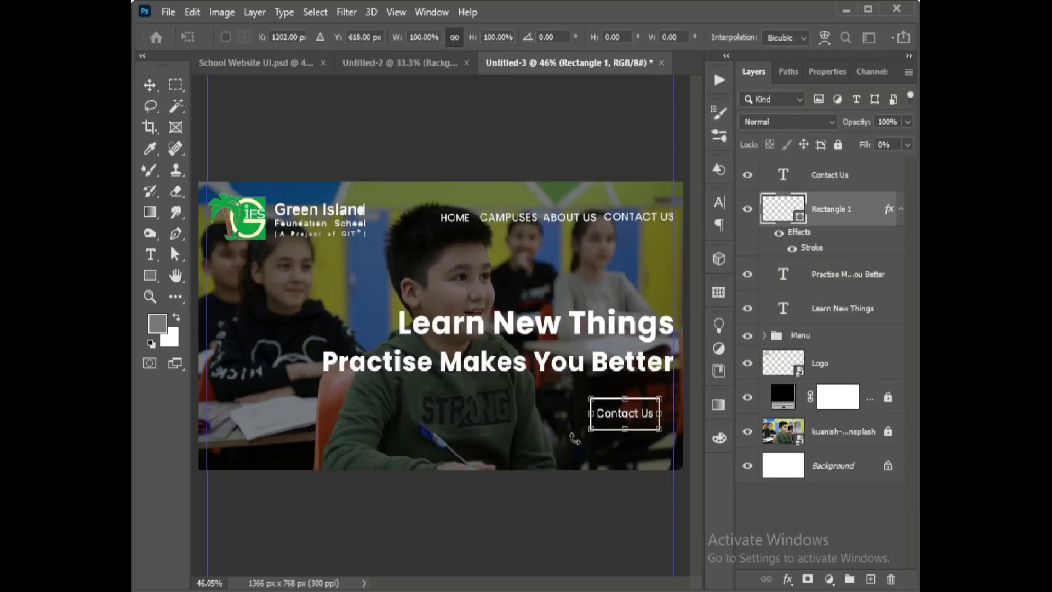
pyautogui.moveTo(590, 413); pyautogui.dragTo(585, 413)
pyautogui.press('Return')
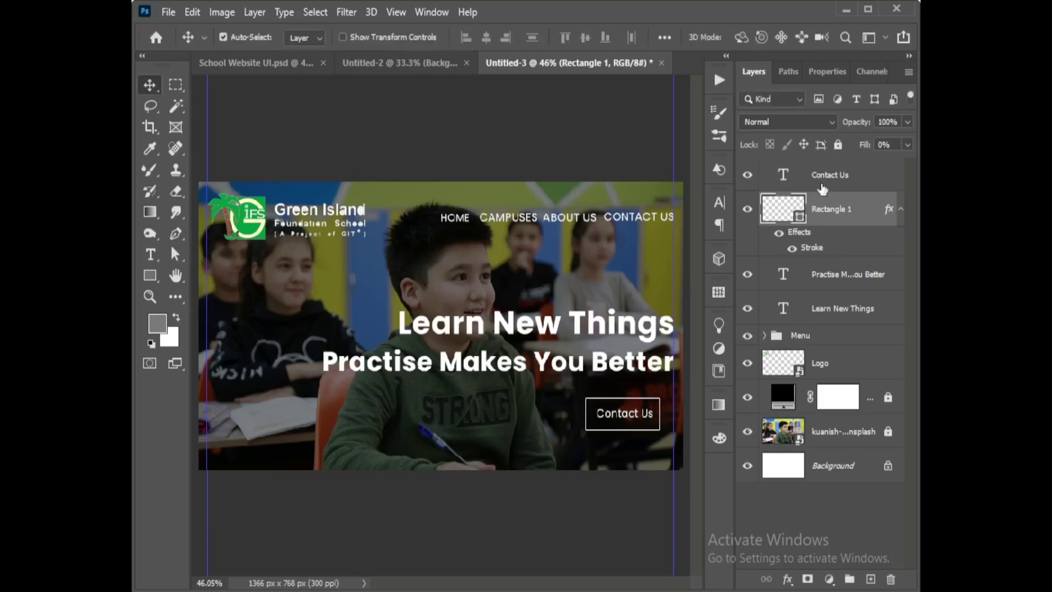
# - Nudge the "Contact Us" text slightly left to even its margins inside the widened rectangle
pyautogui.click(865, 187)
pyautogui.press('Left')
pyautogui.press('Left')
pyautogui.press('Left')
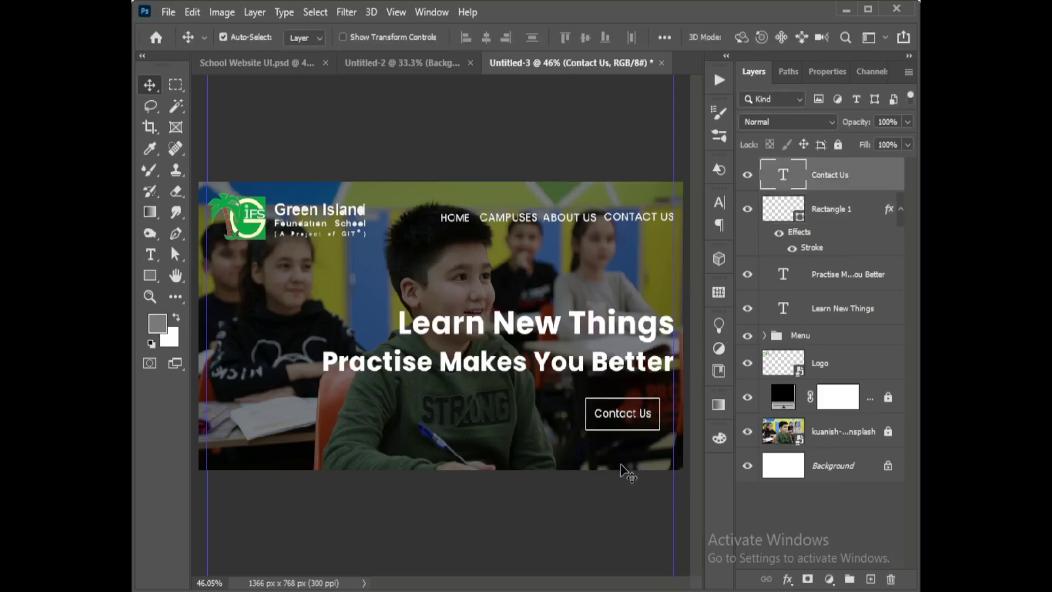
pyautogui.click(634, 493)
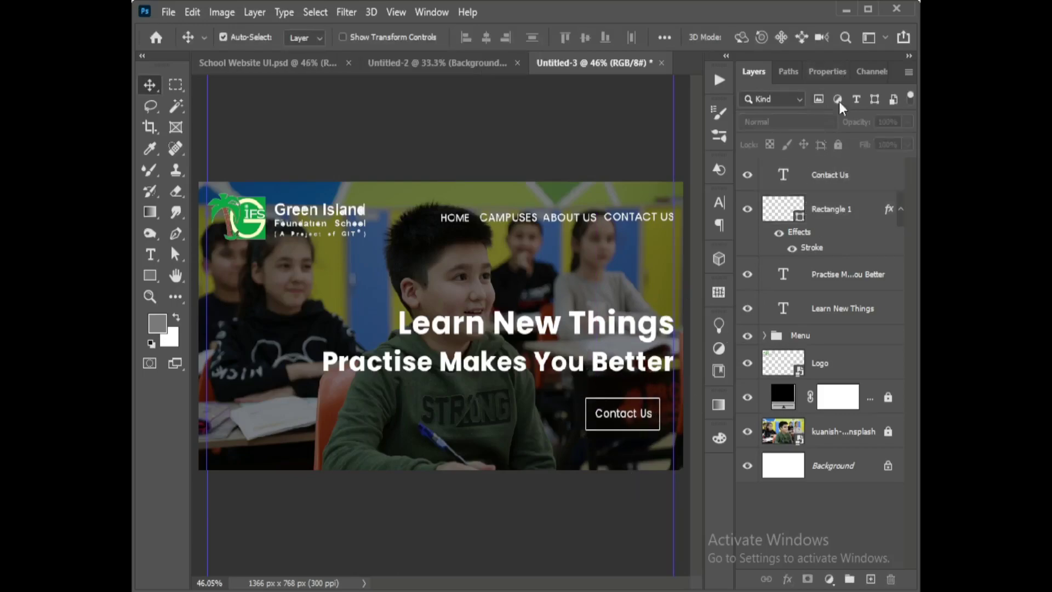
# - Group the button's "Contact Us" text and rectangle layers and name the group "Contact Us"
pyautogui.click(865, 181)
pyautogui.keyDown('shift'); pyautogui.click(857, 214); pyautogui.keyUp('shift')
pyautogui.hotkey('ctrl', 'g')
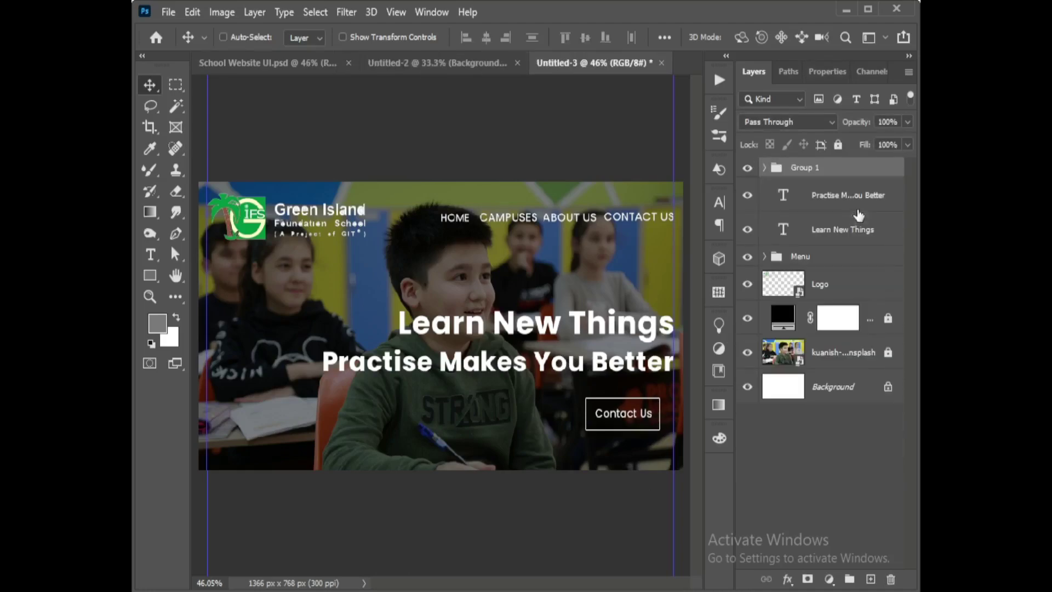
pyautogui.write('Co')
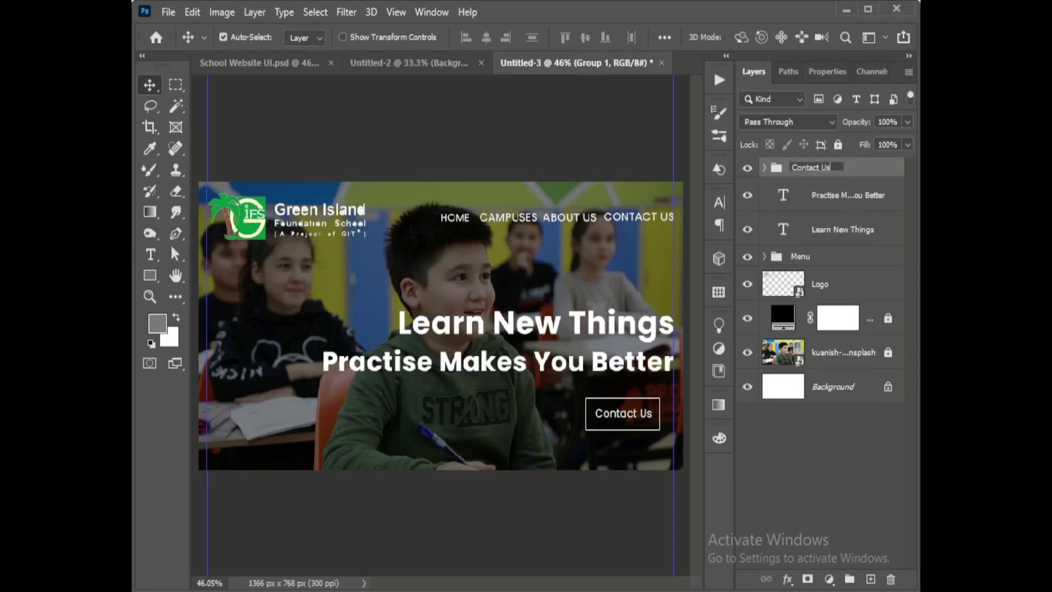
pyautogui.write('ntact Us')
pyautogui.press('Return')
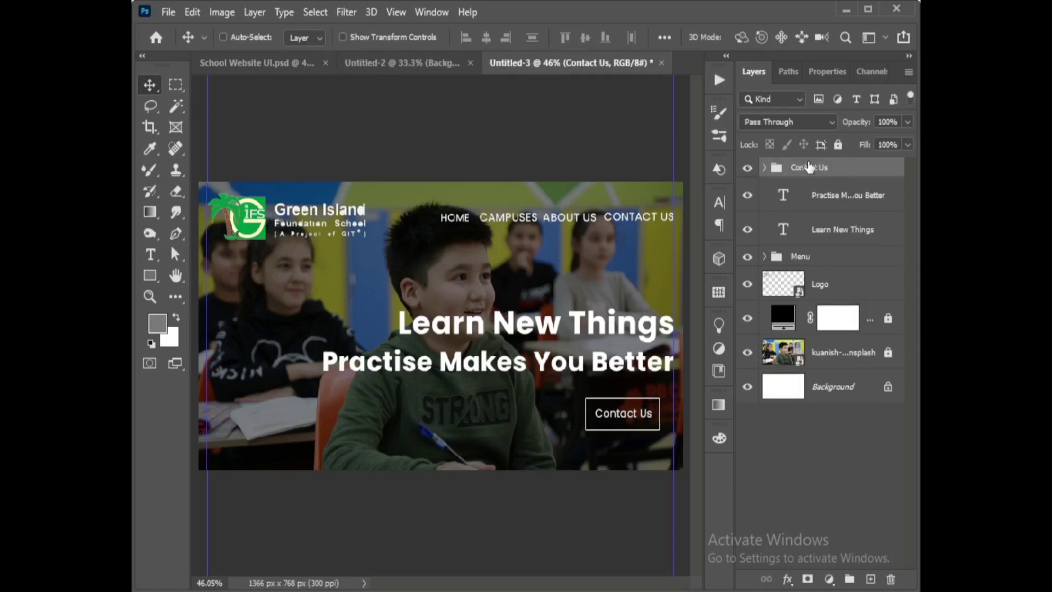
# - Duplicate the "Contact Us" button group and place the copy to the left of the original at the same height
pyautogui.hotkey('ctrl', 'j')
pyautogui.doubleClick(827, 169)
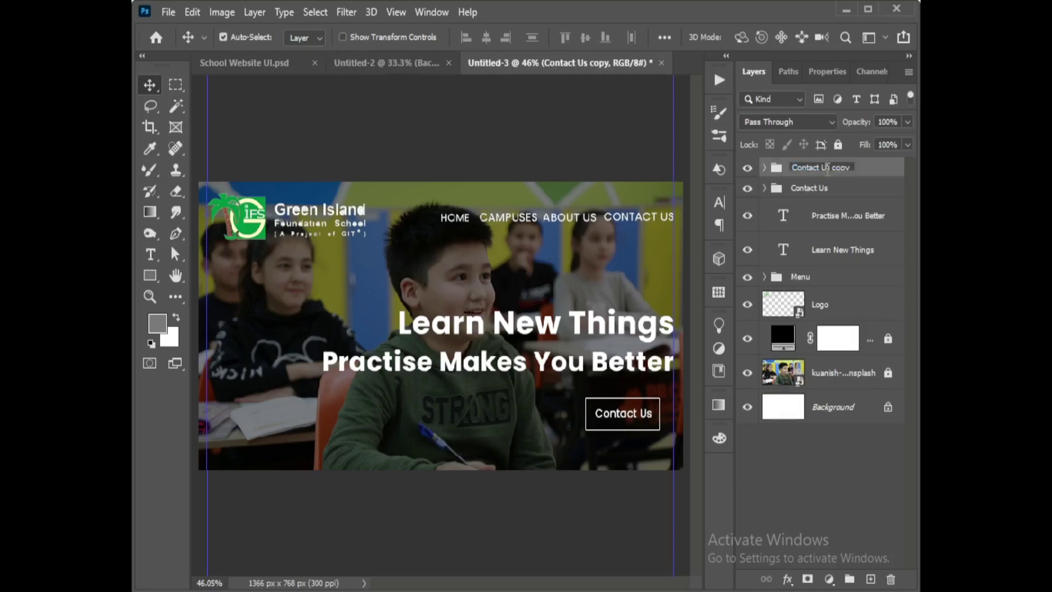
pyautogui.click(765, 168)
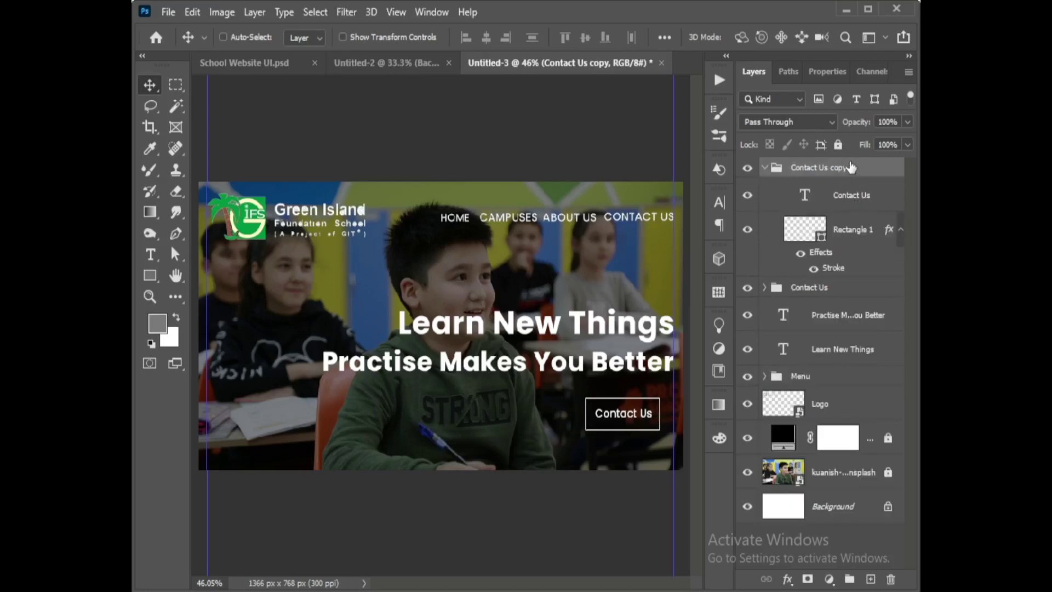
pyautogui.hotkey('ctrl', 't')
pyautogui.press('Return')
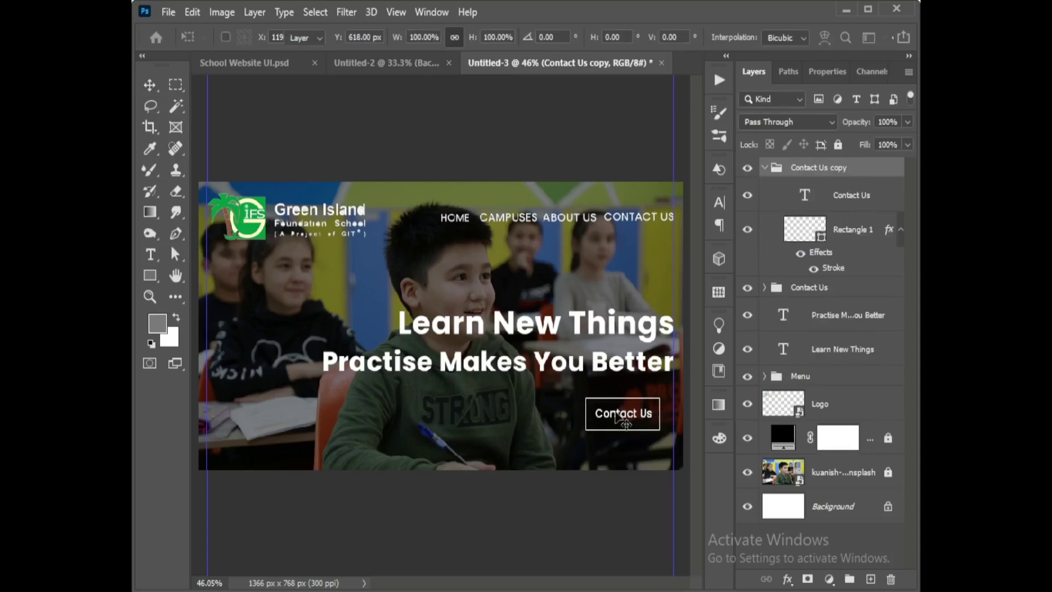
pyautogui.hotkey('ctrl', 't')
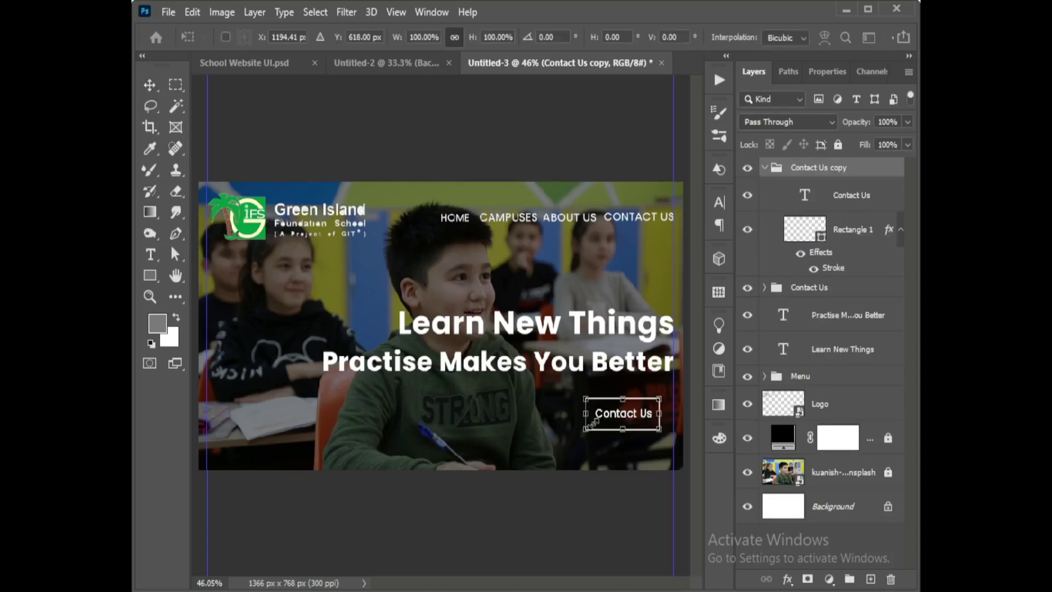
pyautogui.moveTo(633, 415); pyautogui.dragTo(536, 416)
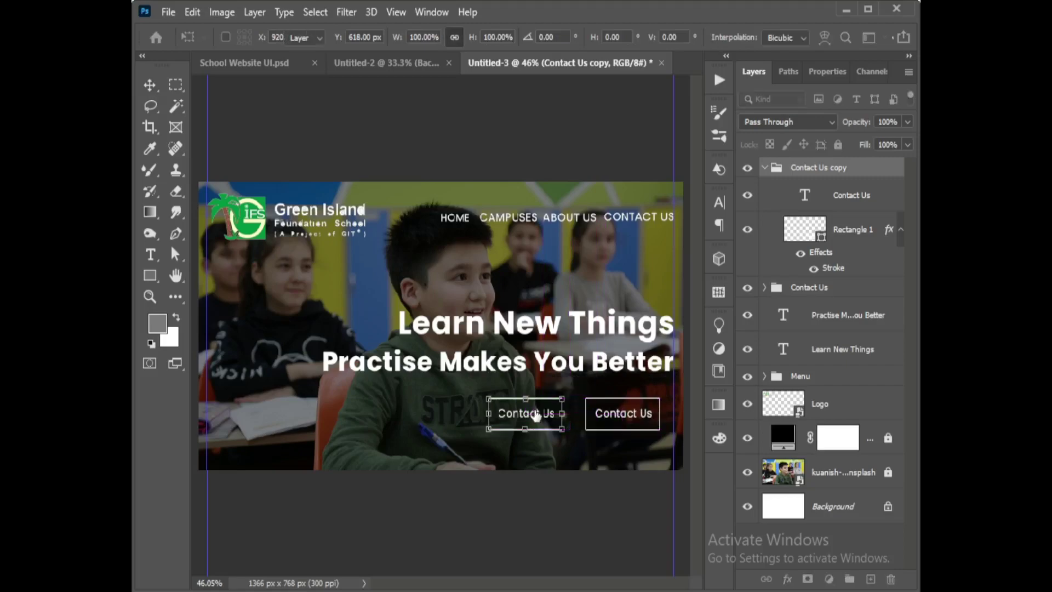
pyautogui.press('Return')
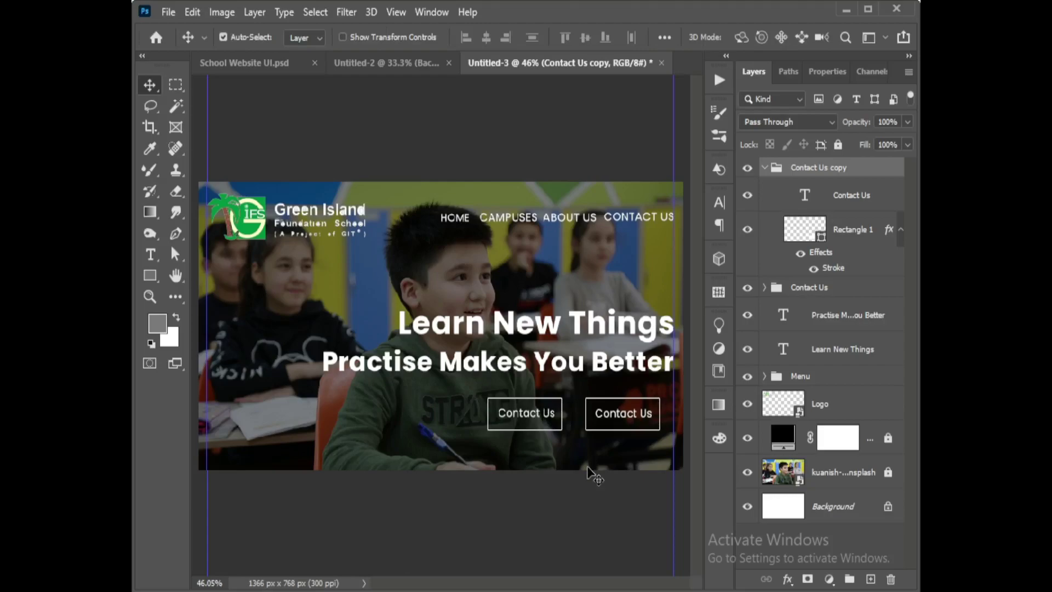
# - Replace the copied button's text with "Why CHoose Us"
pyautogui.click(864, 198)
pyautogui.doubleClick(804, 195)
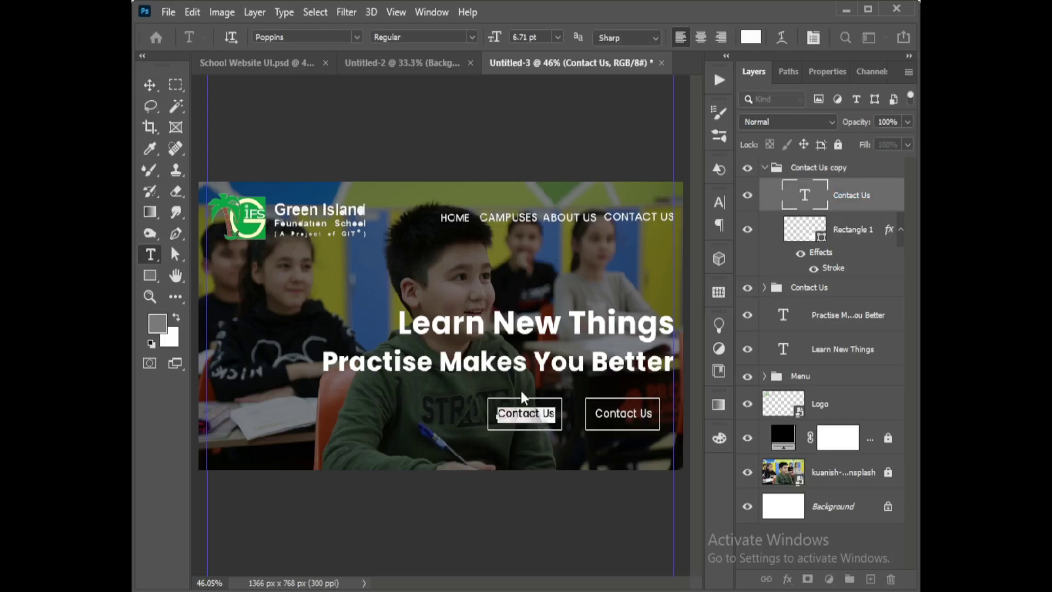
pyautogui.write('Why CHoos')
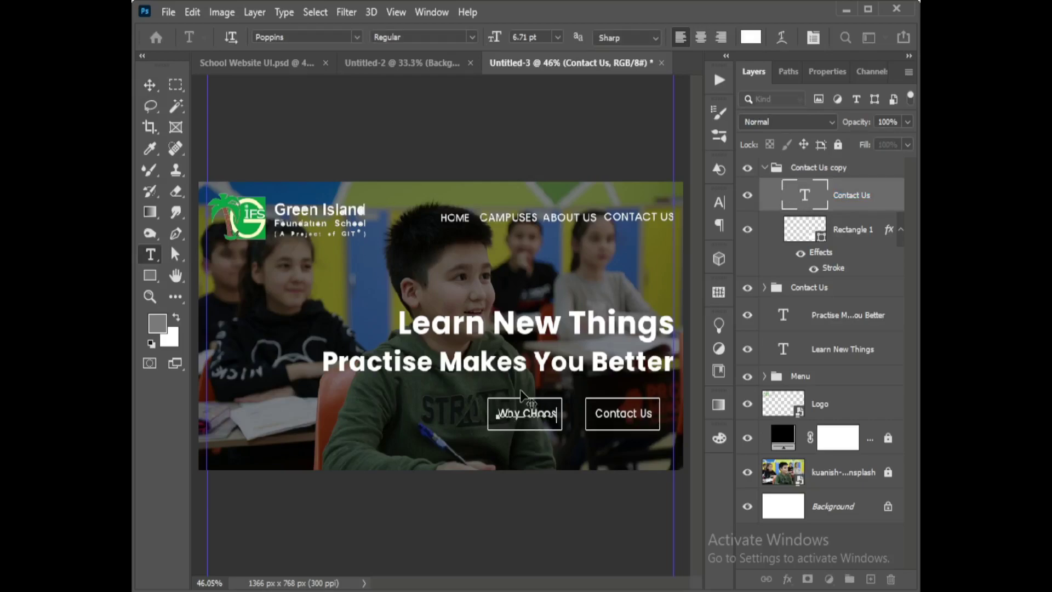
pyautogui.write('e Us')
pyautogui.click(150, 85)
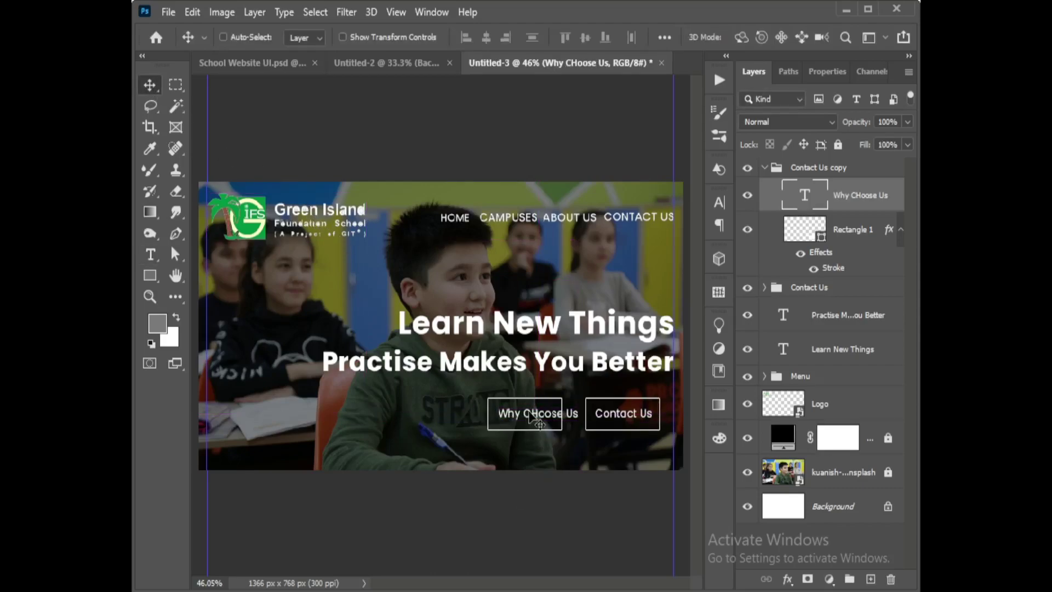
# - Scale the "Why CHoose Us" text down to fit inside the copied button's outline
pyautogui.hotkey('ctrl', 't')
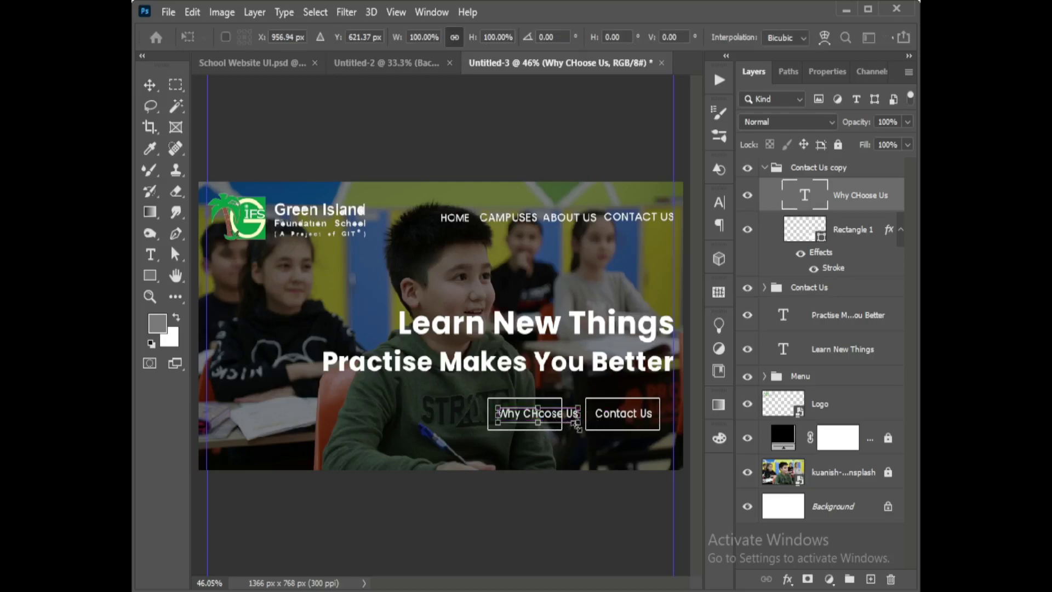
pyautogui.moveTo(577, 426); pyautogui.dragTo(554, 419)
pyautogui.press('Return')
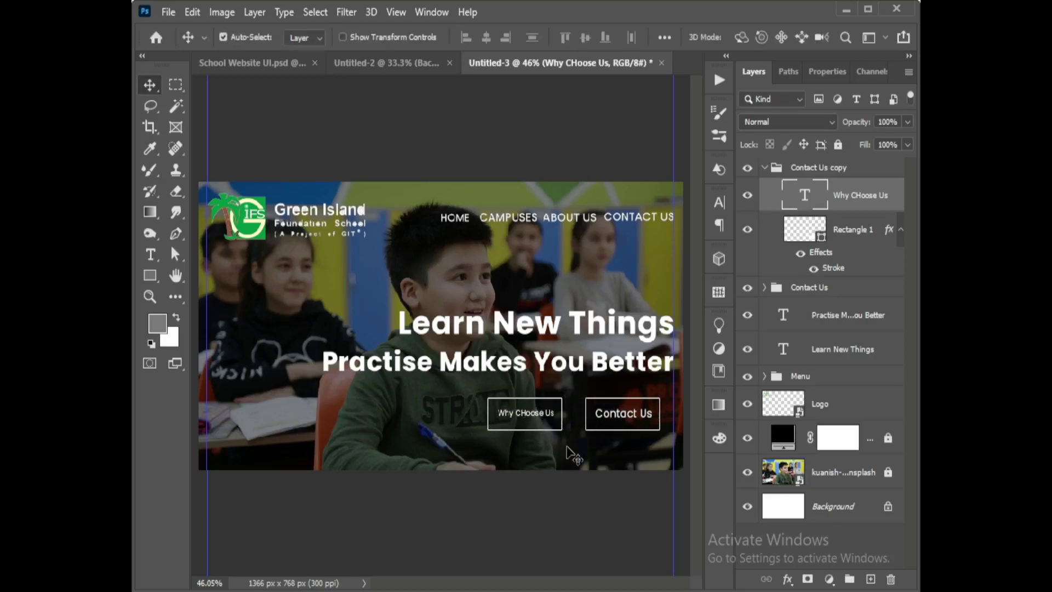
# - Widen the copied button's rectangle by extending its left edge outward
pyautogui.click(861, 233)
pyautogui.hotkey('ctrl', 't')
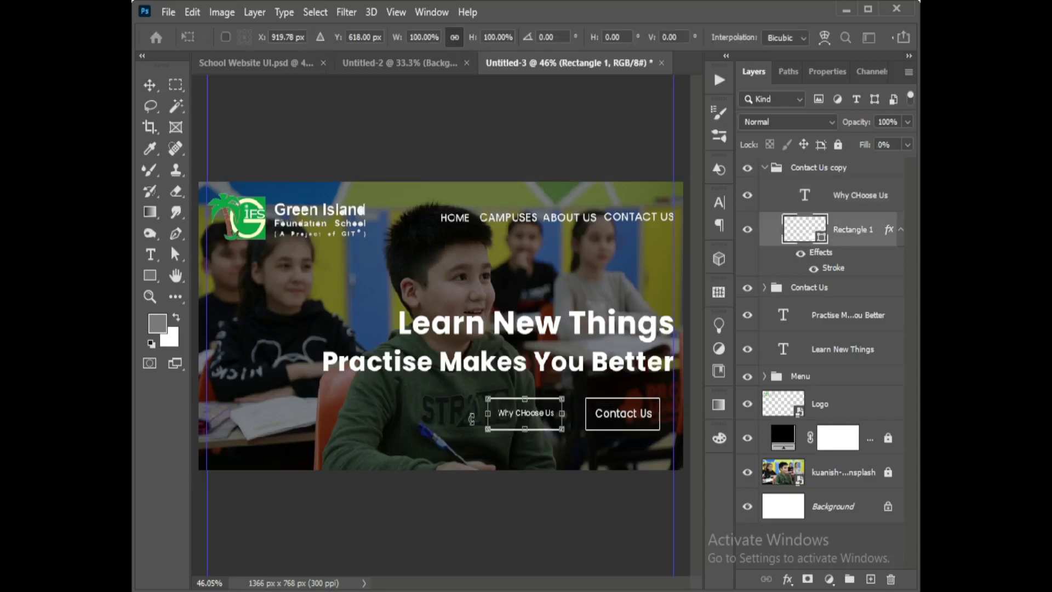
pyautogui.moveTo(488, 414); pyautogui.dragTo(470, 417)
pyautogui.press('Return')
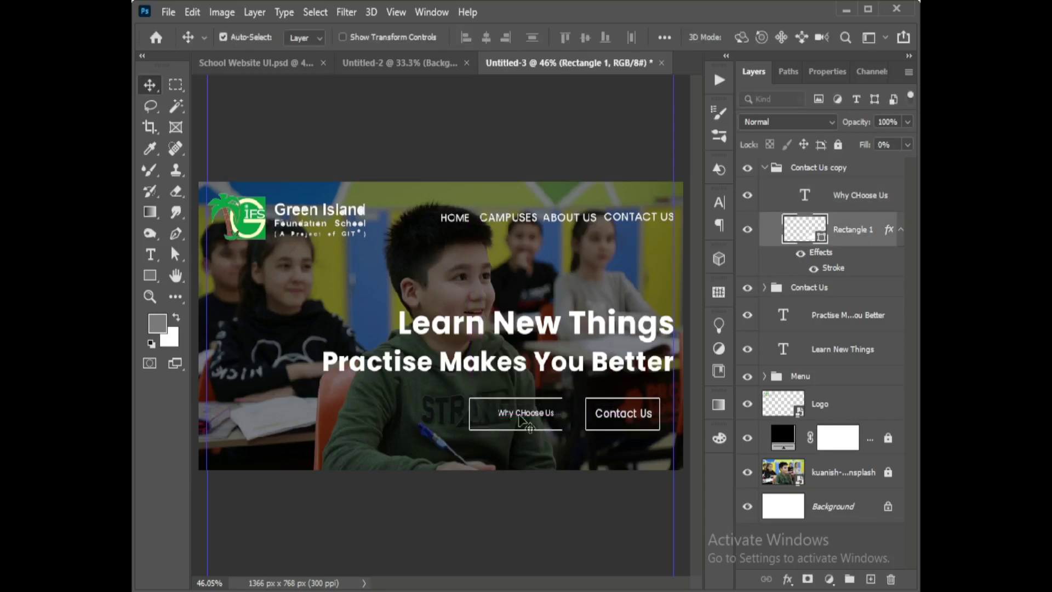
# - Enlarge the "Why CHoose Us" text to about 6.19 pt and center it inside the widened rectangle
pyautogui.moveTo(547, 422)
pyautogui.mouseDown()
pyautogui.moveTo(530, 420)
pyautogui.moveTo(553, 425)
pyautogui.mouseUp()
pyautogui.hotkey('ctrl', 't')
pyautogui.press('Return')
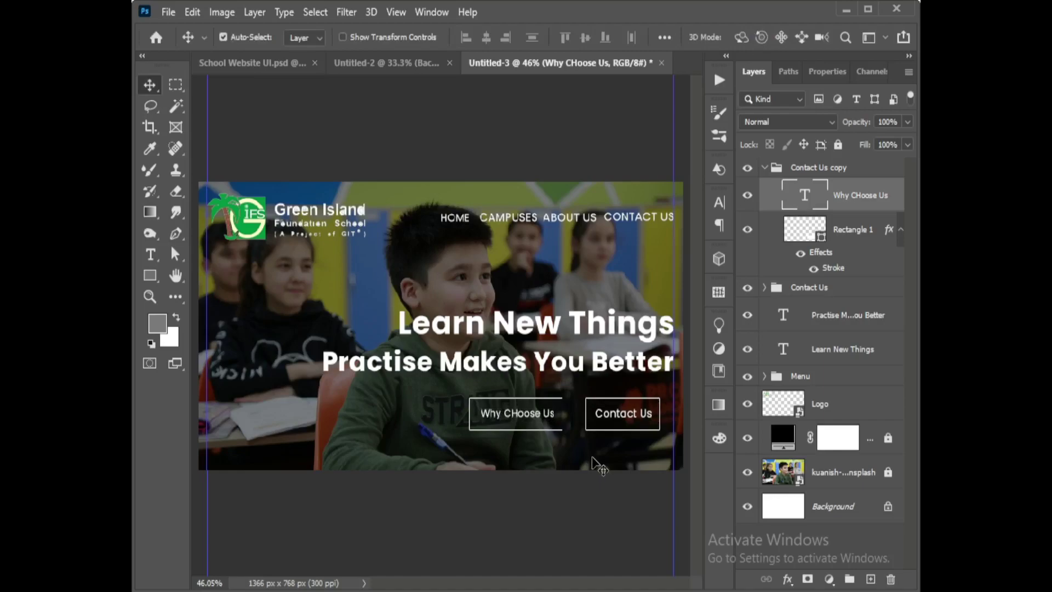
pyautogui.click(855, 233)
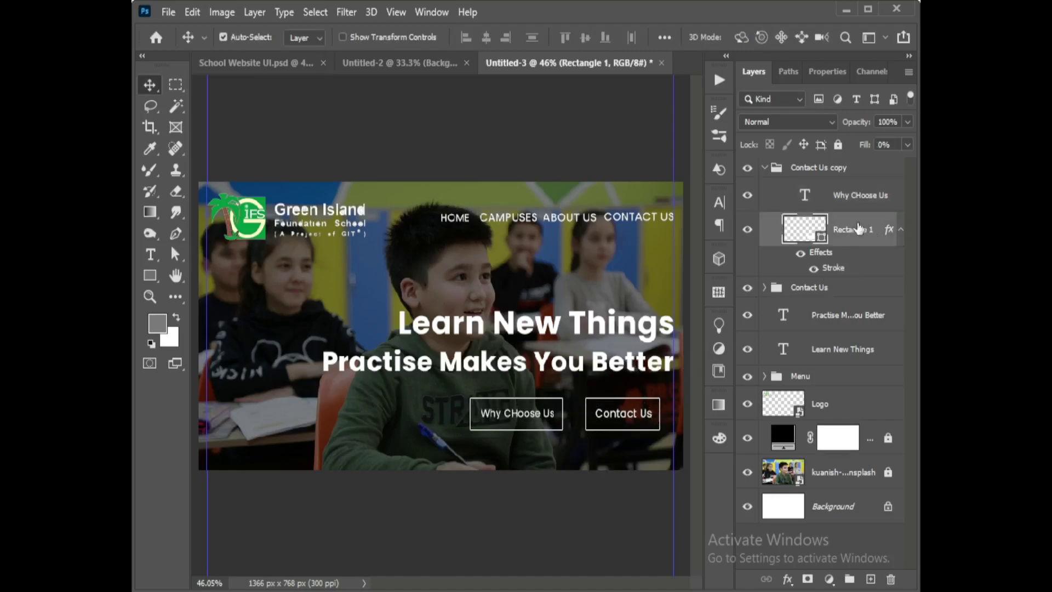
pyautogui.click(864, 198)
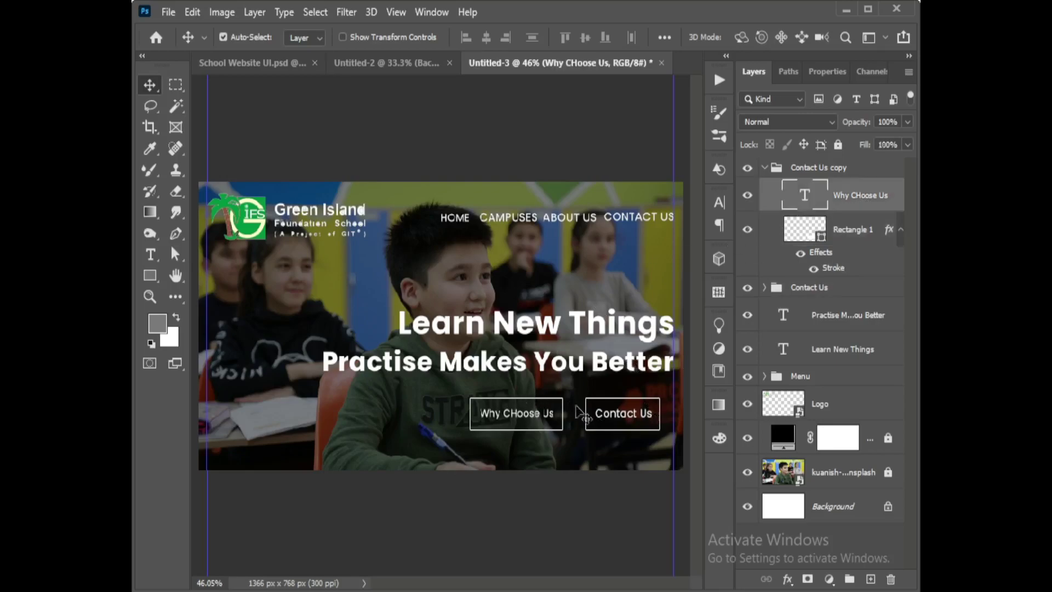
# - Correct the capitalization of the copied button's text to "Why Choose Us"
pyautogui.doubleClick(815, 195)
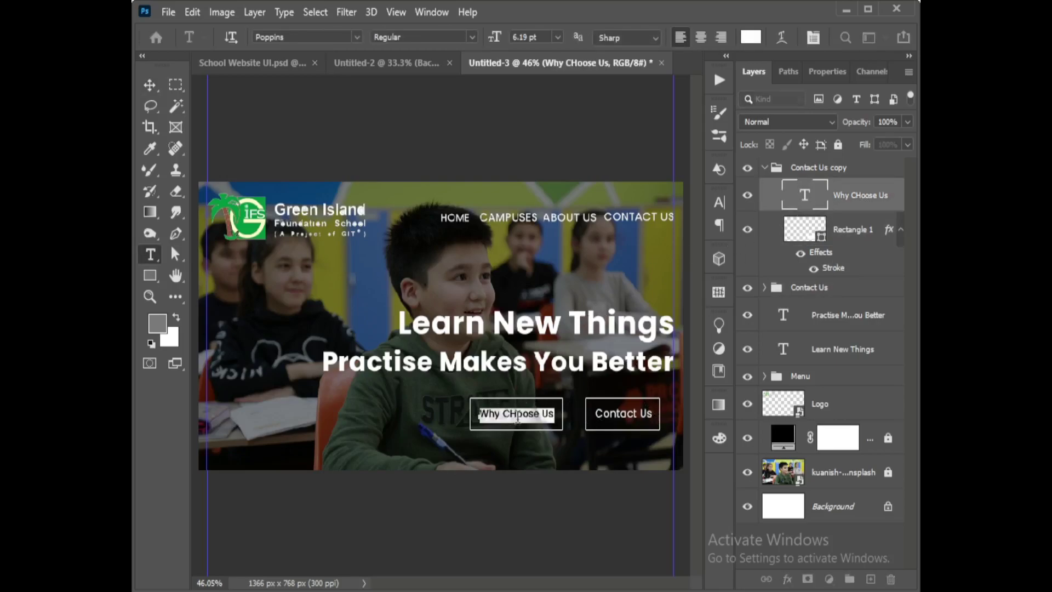
pyautogui.click(518, 413)
pyautogui.press('BackSpace')
pyautogui.write('h')
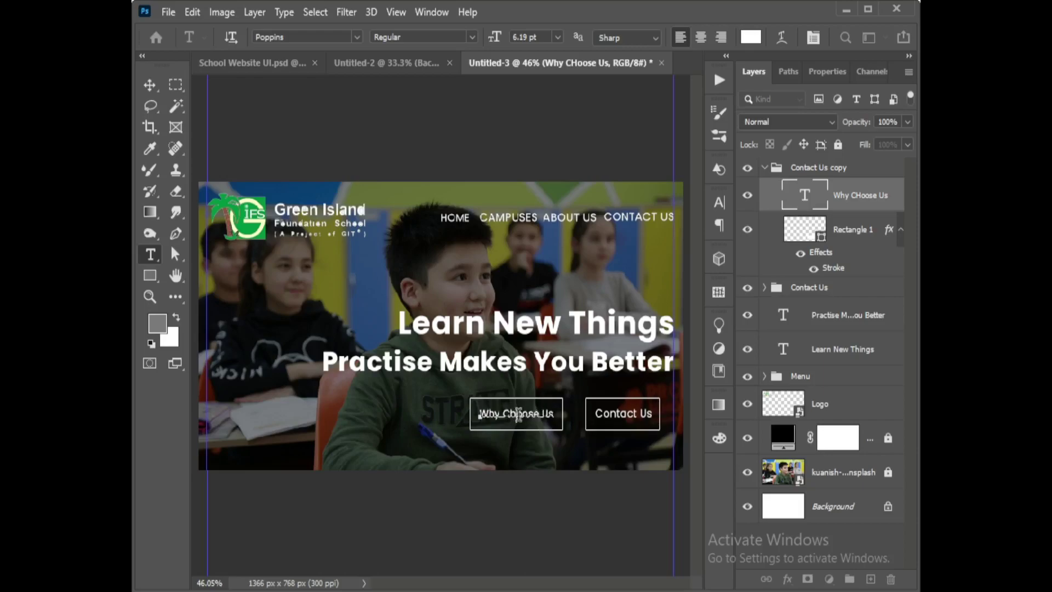
pyautogui.click(146, 84)
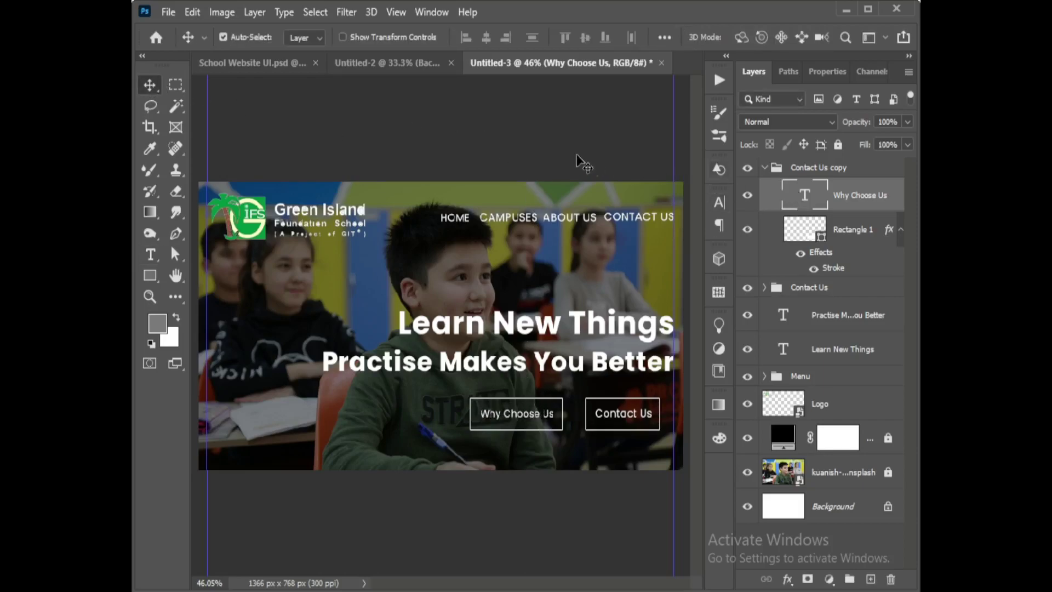
# - Nudge the copied button group to the right, closer to the Contact Us button
pyautogui.click(548, 132)
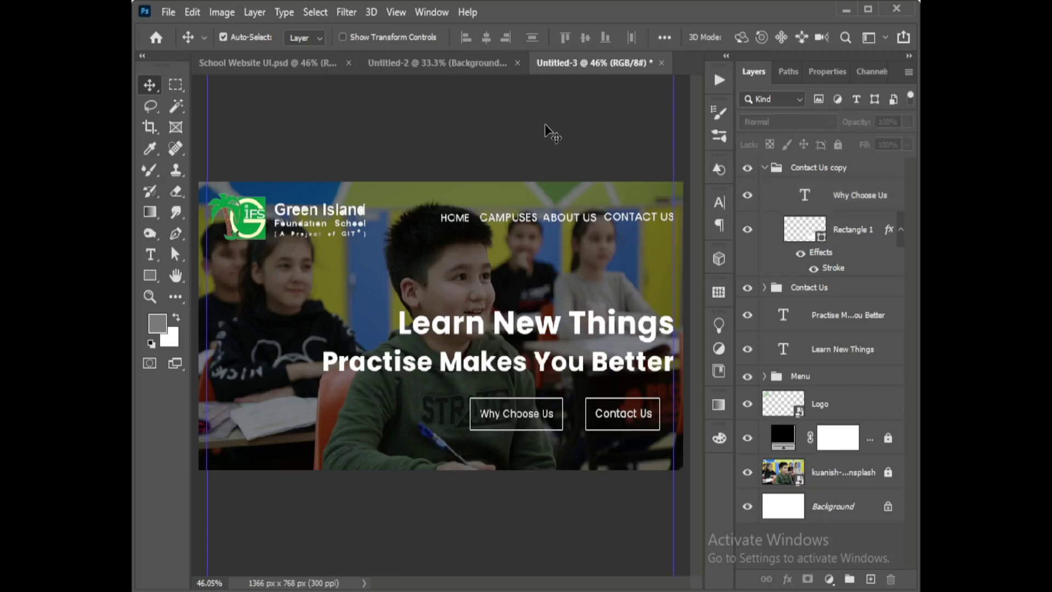
pyautogui.click(765, 169)
pyautogui.click(850, 169)
pyautogui.hotkey('shift', 'Right')
pyautogui.hotkey('shift', 'Right')
pyautogui.hotkey('shift', 'Right')
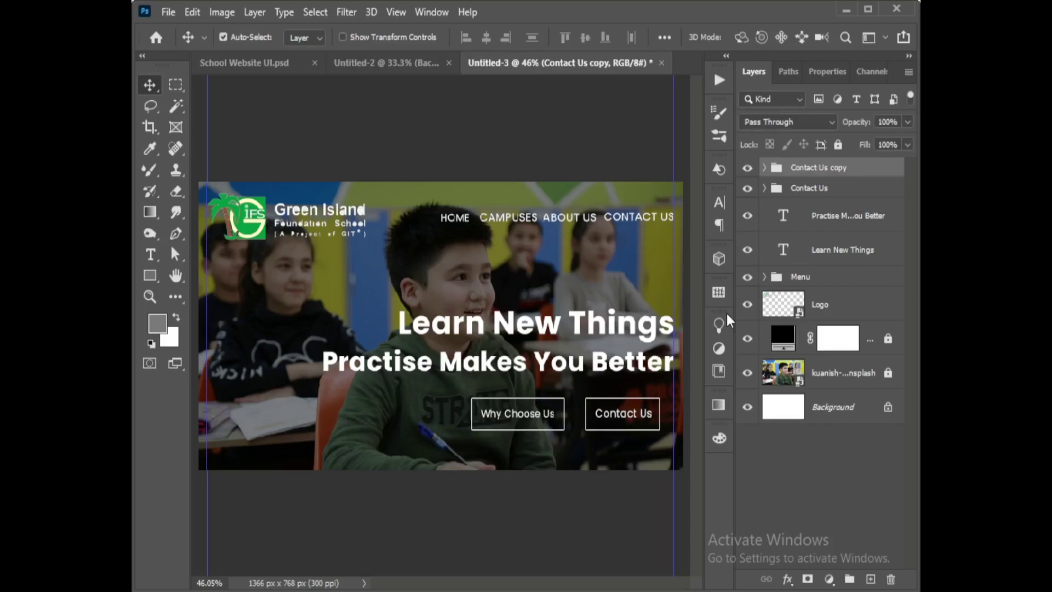
# - Rename the copied button's layer group to "Why Choose Us"
pyautogui.doubleClick(822, 167)
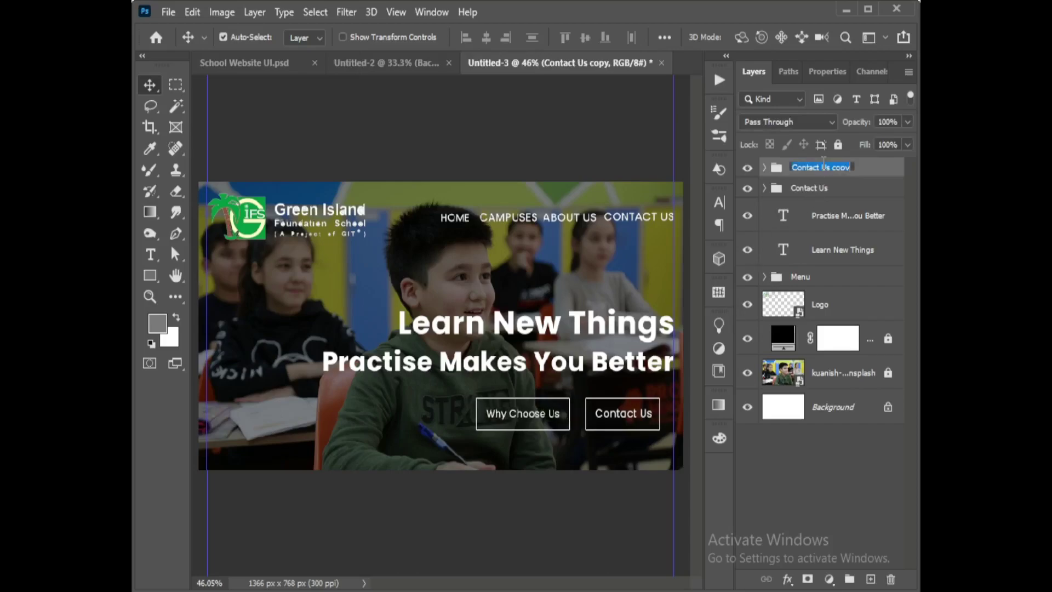
pyautogui.write('Whvb Choose Us')
pyautogui.press('Return')
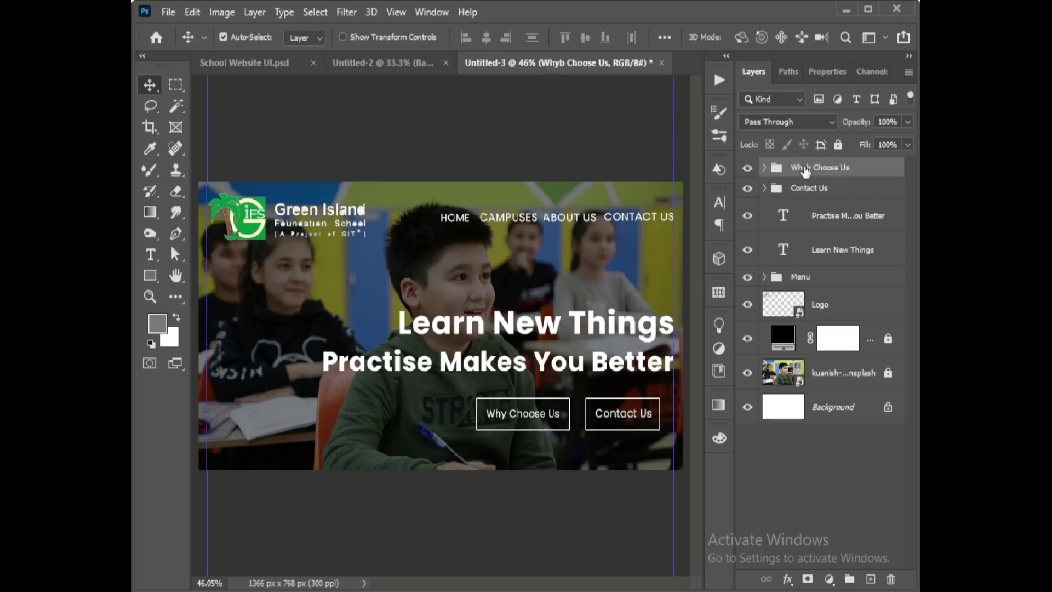
pyautogui.doubleClick(816, 168)
pyautogui.press('Left')
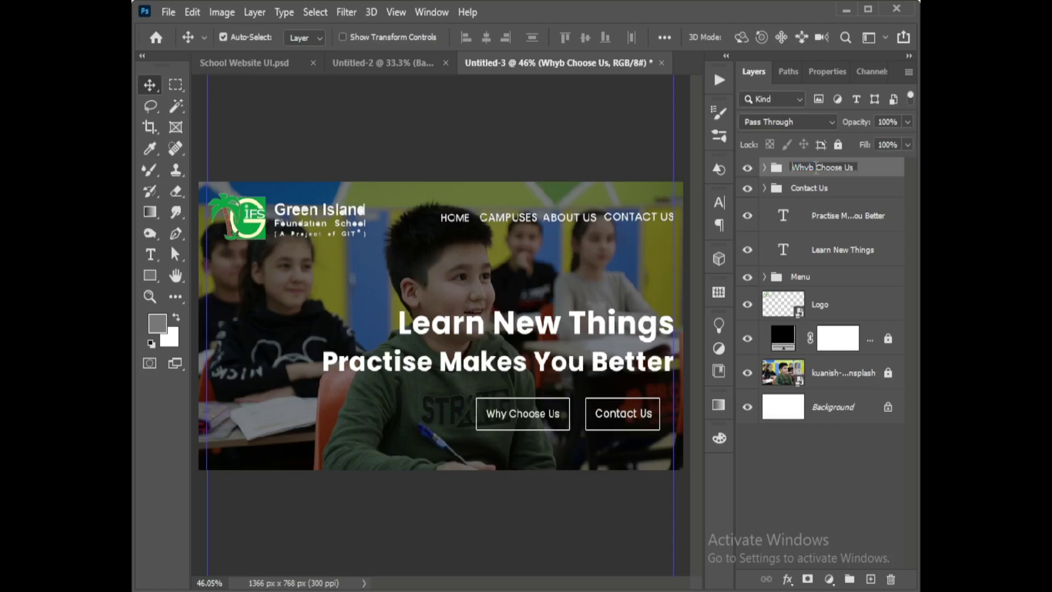
pyautogui.press('BackSpace')
pyautogui.press('BackSpace')
pyautogui.write('y')
pyautogui.press('Return')
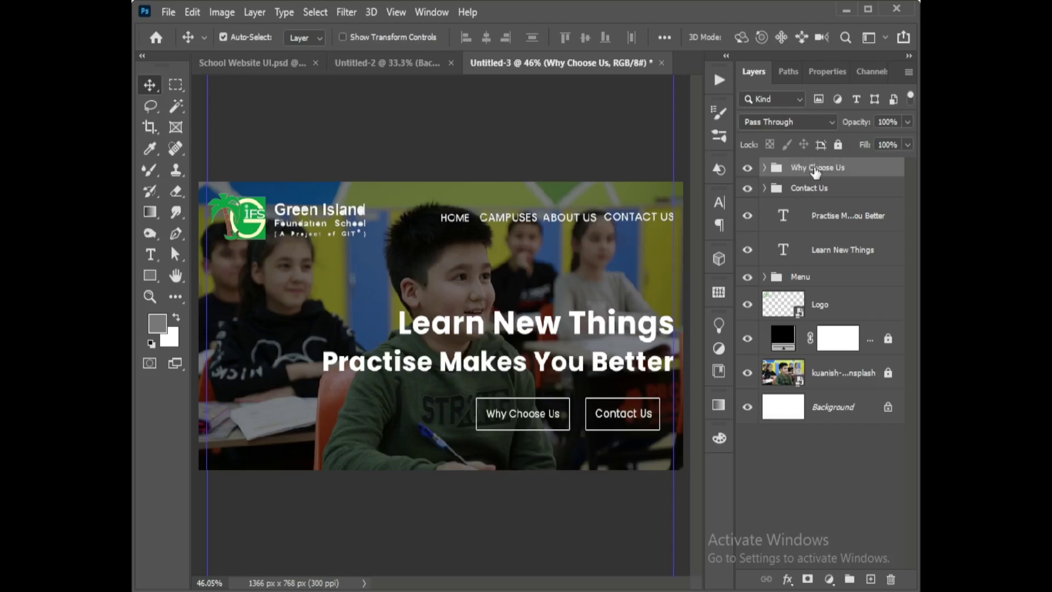
pyautogui.click(553, 141)
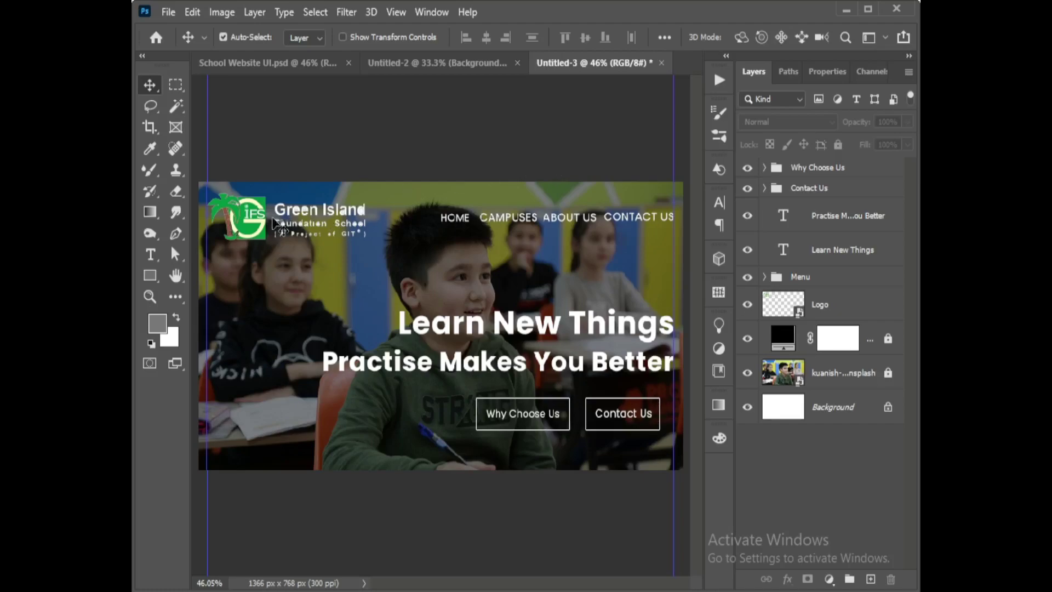
# - Hide the guides and draw a 1 px white horizontal line across the full canvas width just below the logo and menu
pyautogui.hotkey('ctrl', ';')
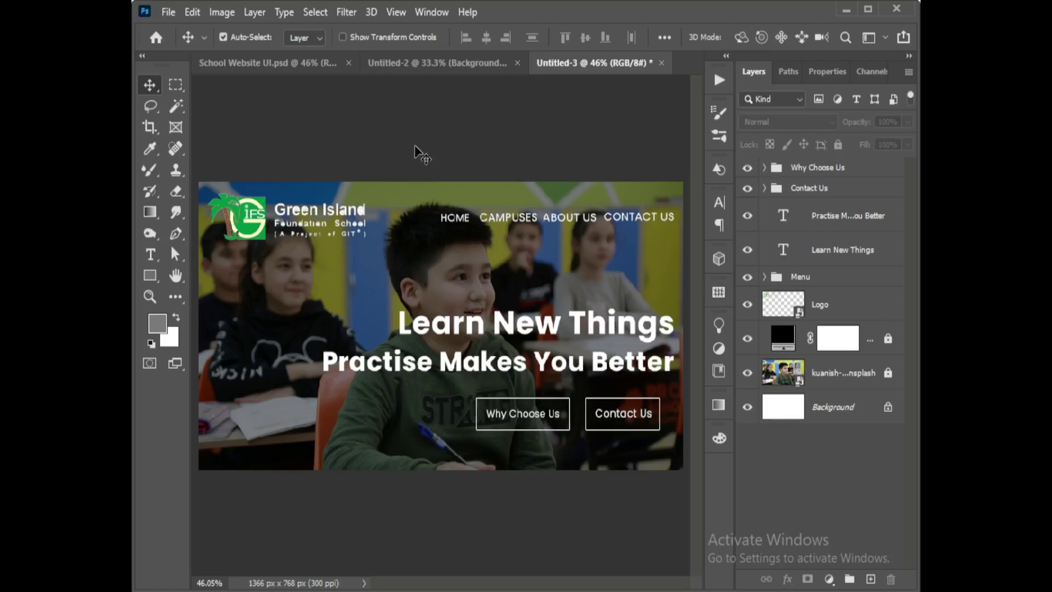
pyautogui.click(154, 275)
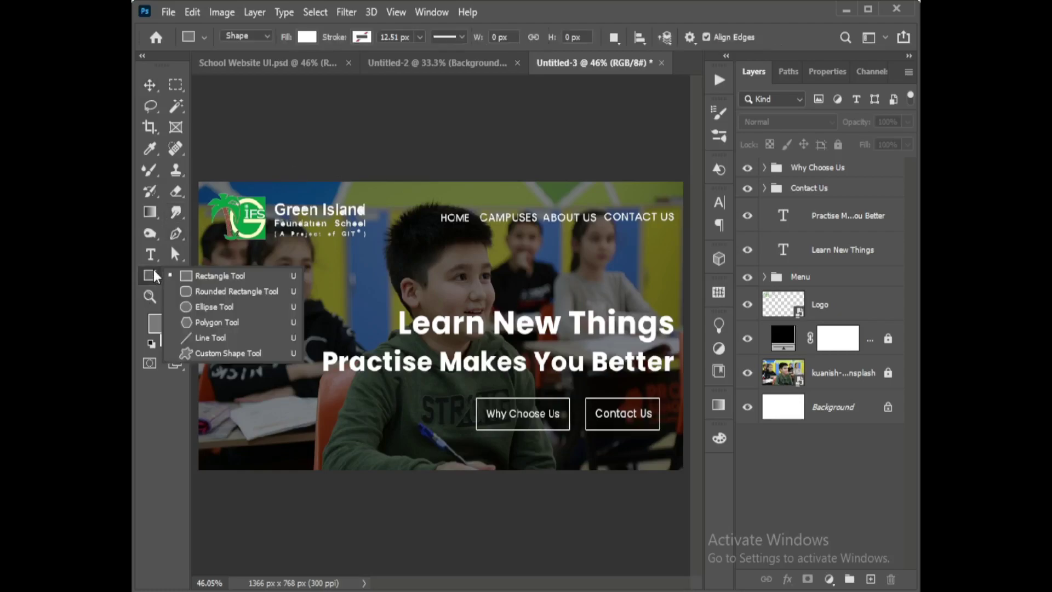
pyautogui.click(197, 338)
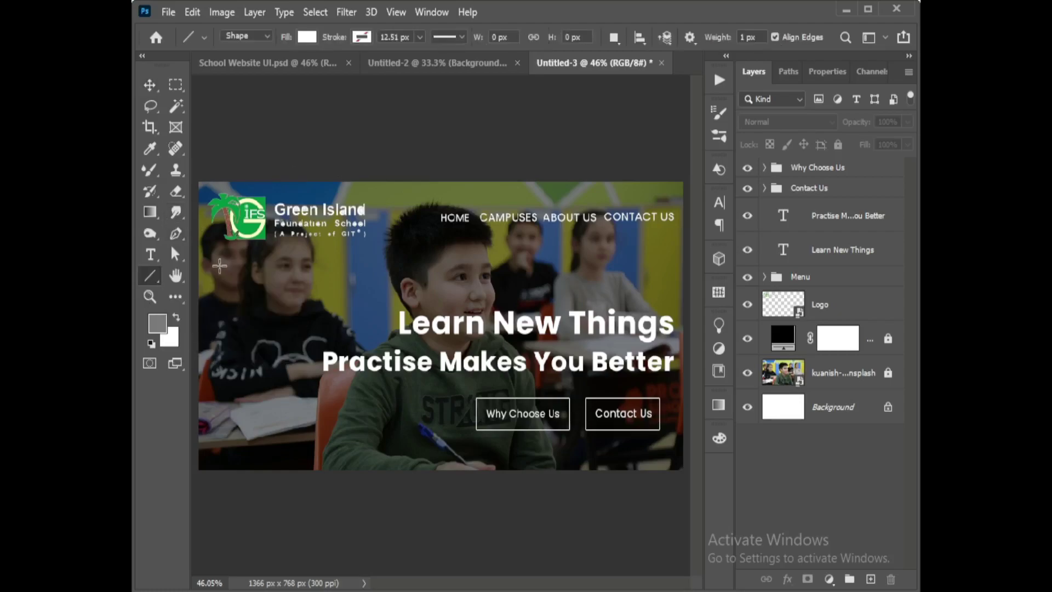
pyautogui.moveTo(195, 249); pyautogui.dragTo(685, 247)
pyautogui.press('v')
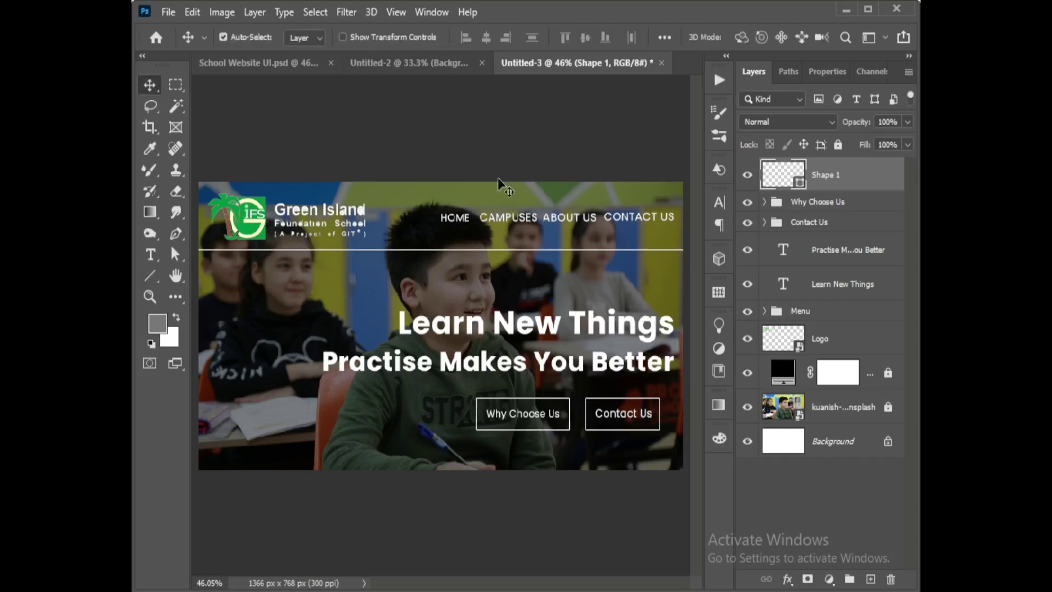
pyautogui.click(292, 104)
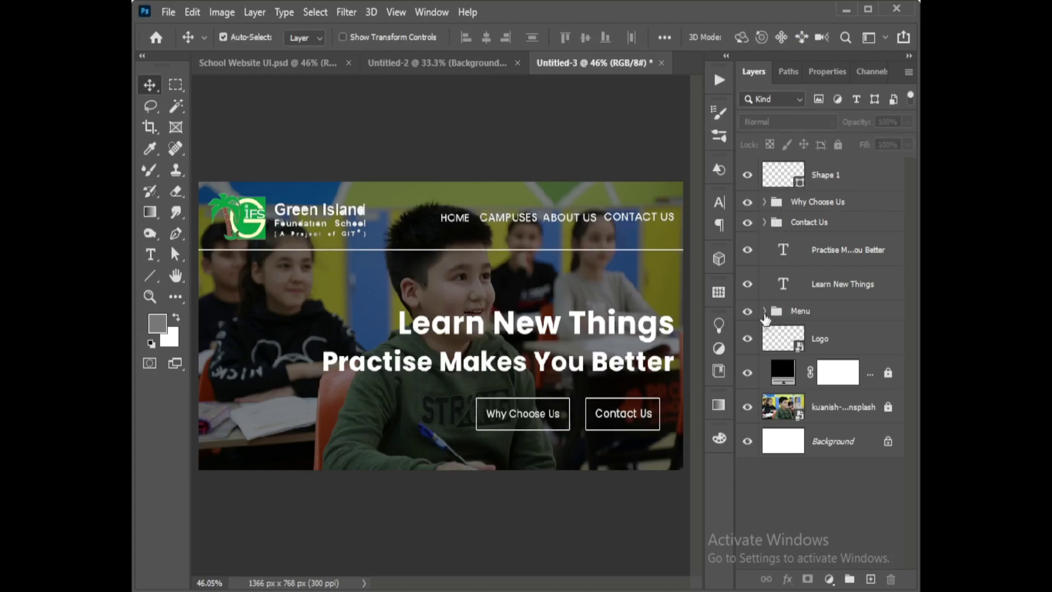
# - Even out the menu spacing by shifting HOME and CAMPUSES slightly left and ABOUT US slightly right
pyautogui.click(764, 312)
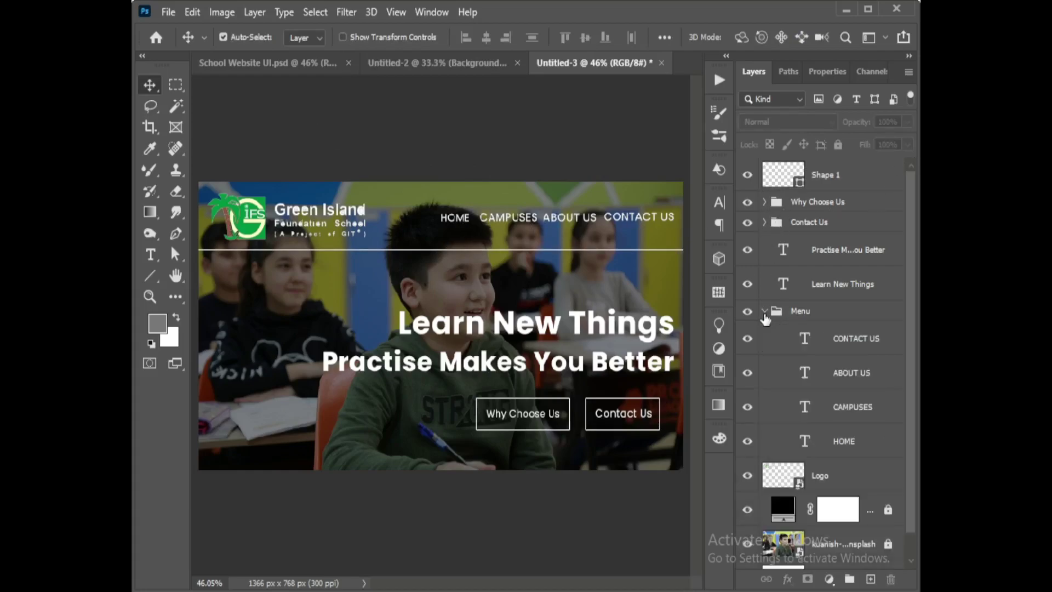
pyautogui.click(862, 444)
pyautogui.click(877, 406)
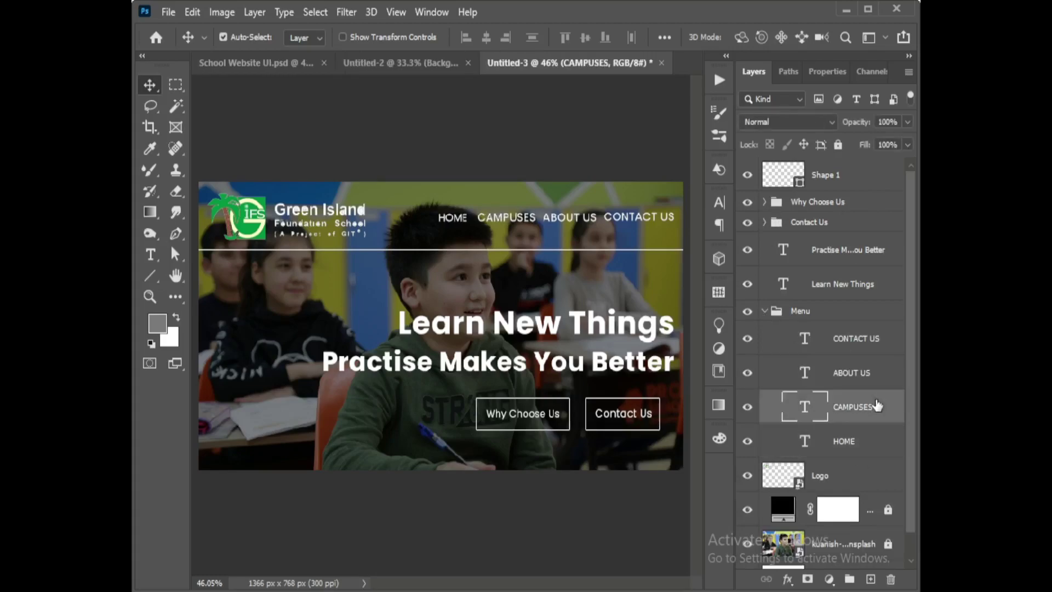
pyautogui.click(883, 373)
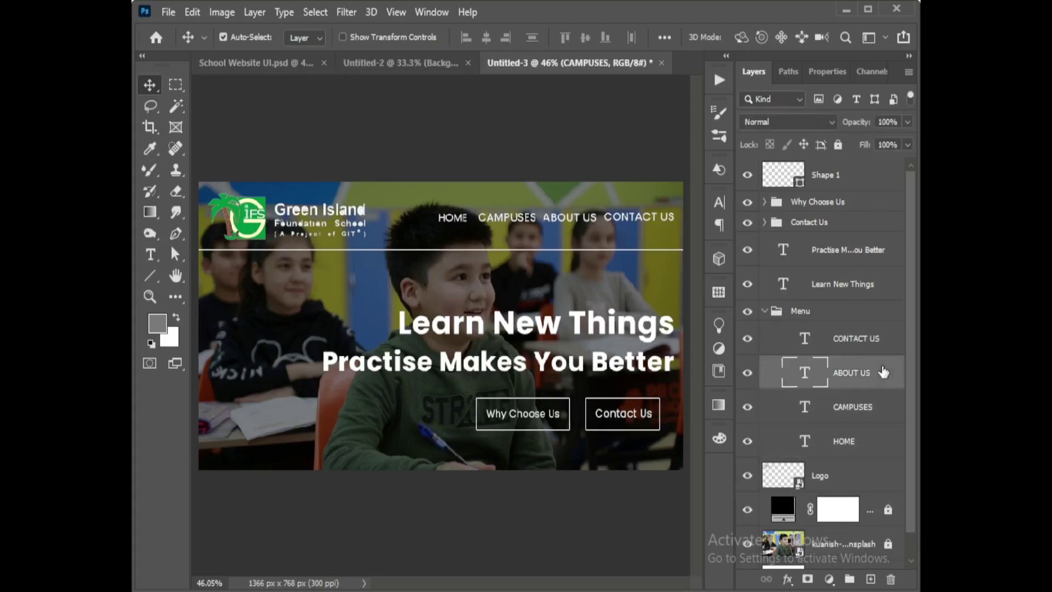
pyautogui.doubleClick(883, 372)
pyautogui.click(863, 173)
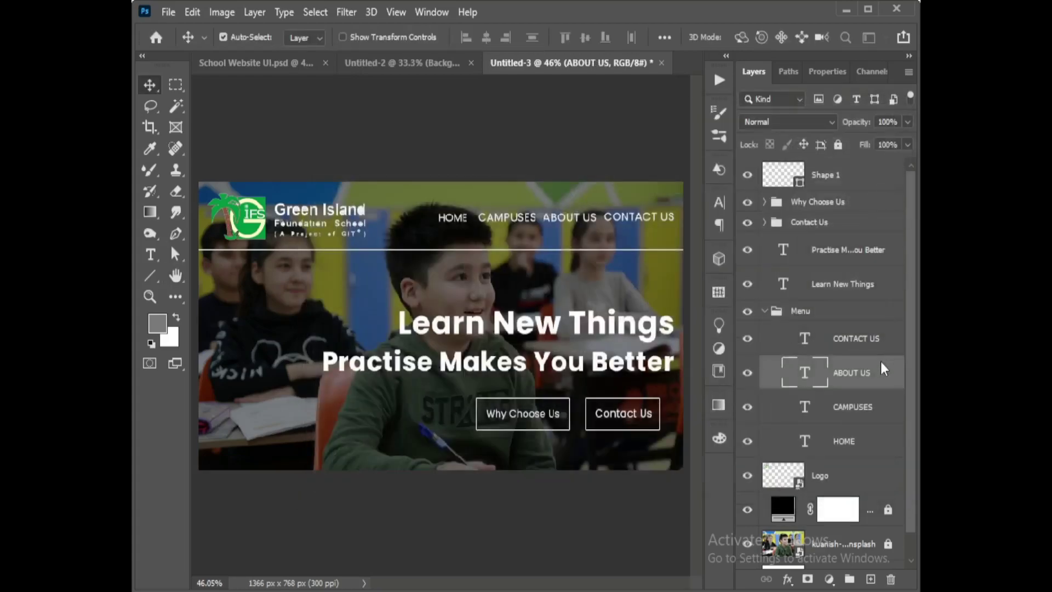
pyautogui.click(889, 341)
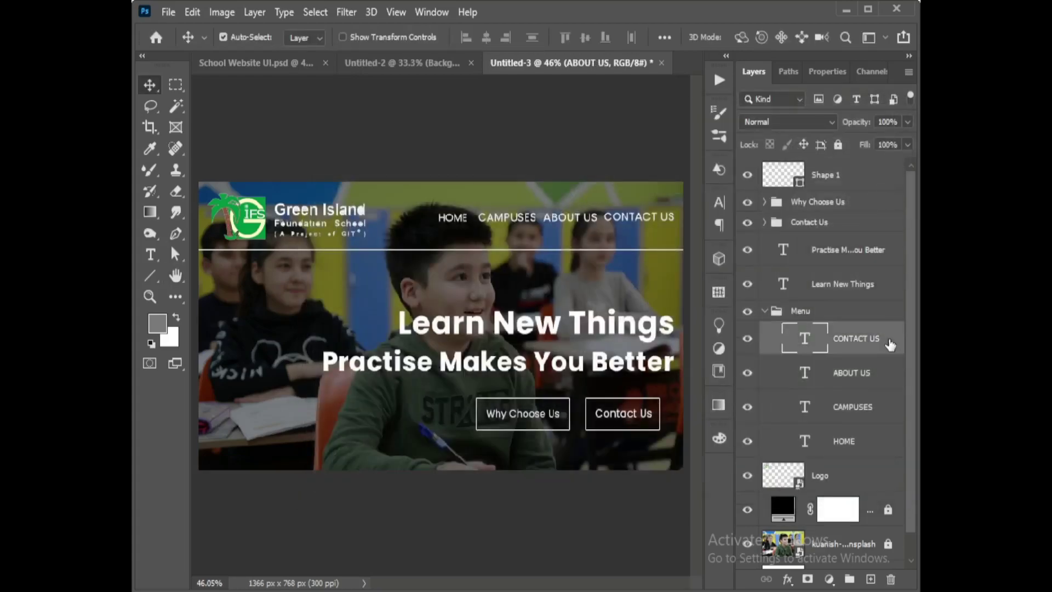
pyautogui.doubleClick(891, 344)
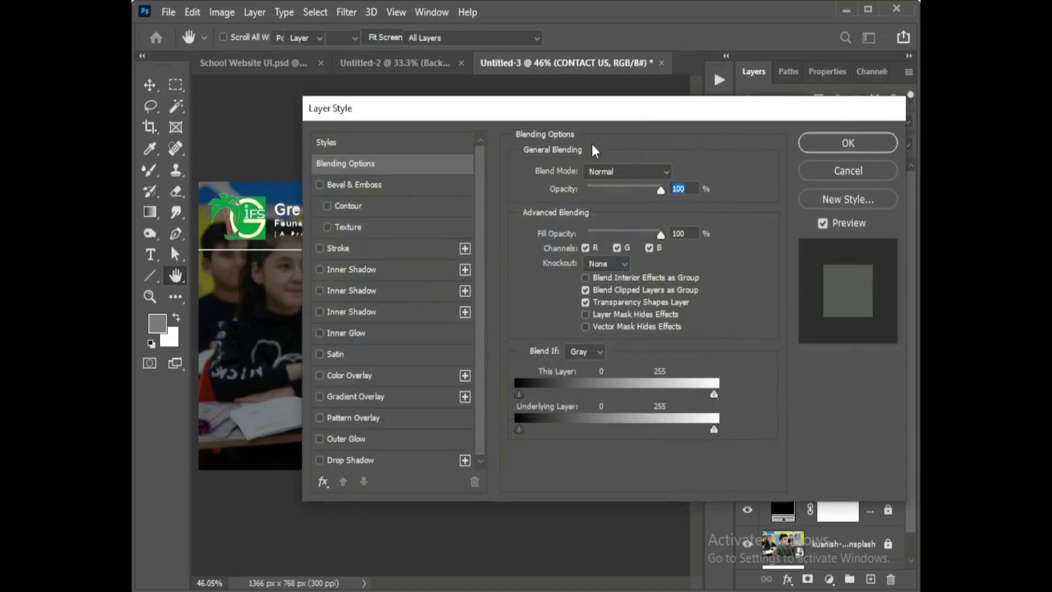
pyautogui.press('Escape')
pyautogui.click(592, 144)
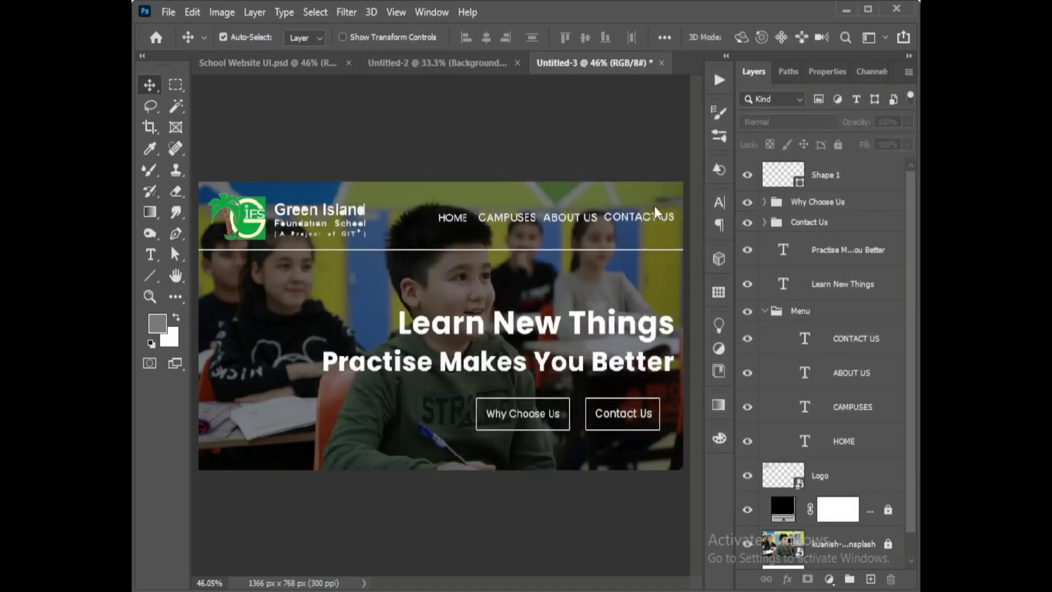
pyautogui.click(765, 311)
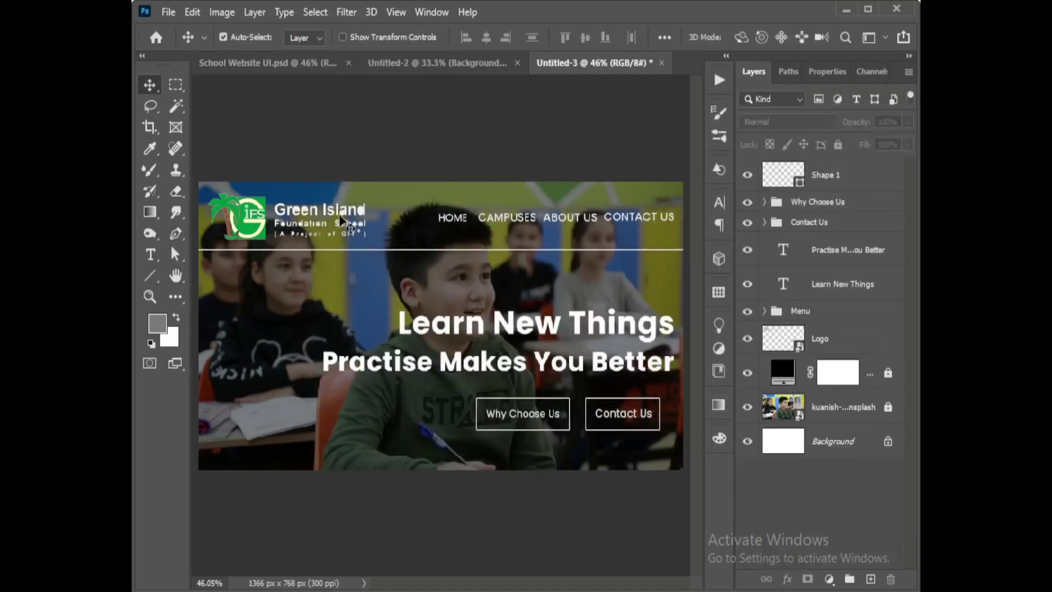
# - Scale the logo down slightly, keeping its upper-left corner in place, to leave more room above the divider line
pyautogui.click(288, 221)
pyautogui.hotkey('ctrl', 't')
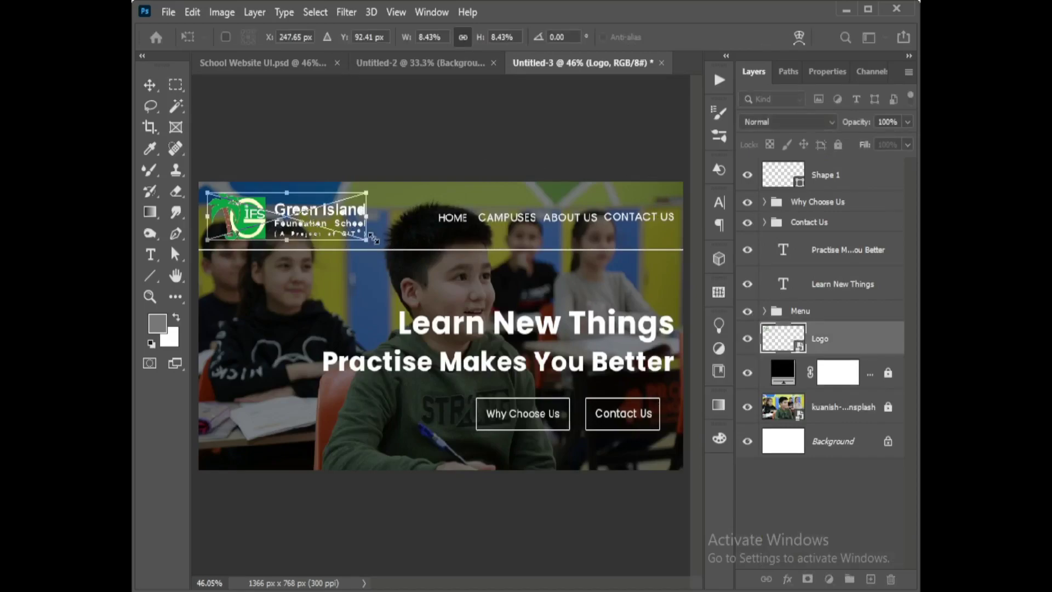
pyautogui.moveTo(366, 240); pyautogui.dragTo(356, 236)
pyautogui.press('Return')
pyautogui.click(369, 134)
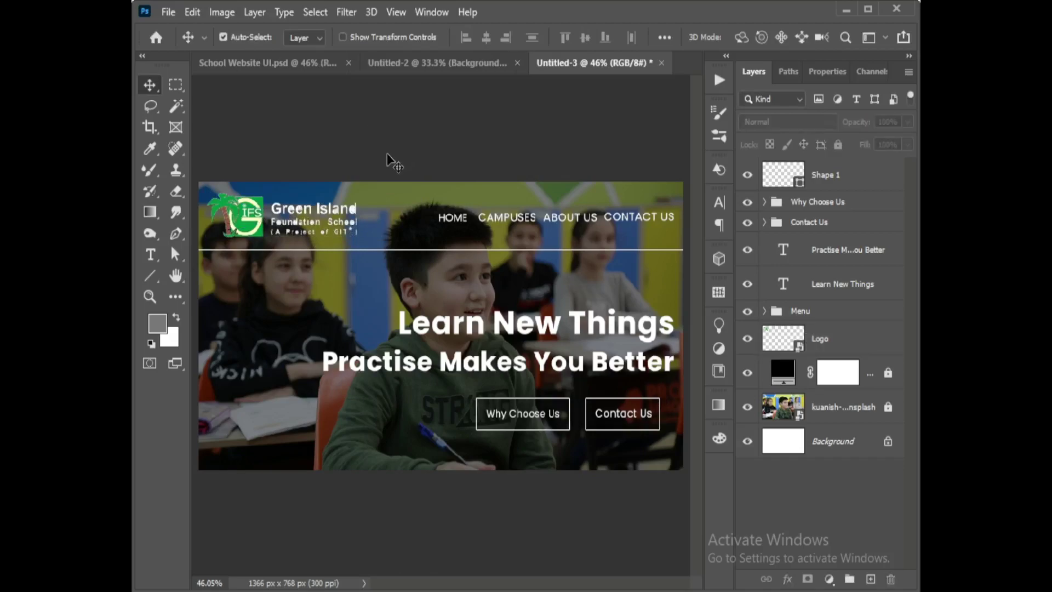